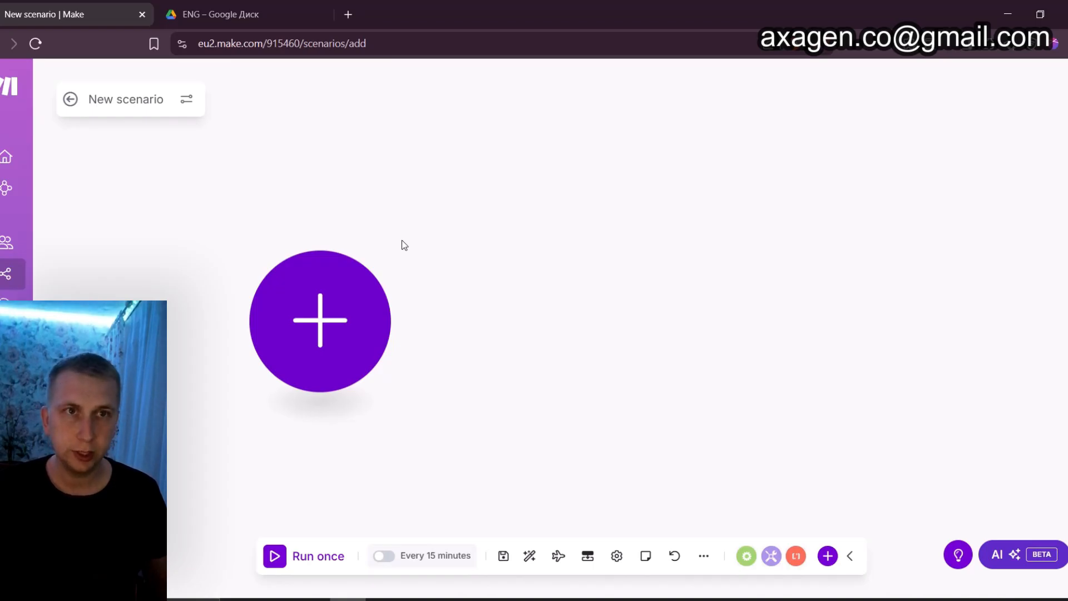
Search the apps for "google" and add a Google Drive file module as the scenario's first module
{"action": "left_click", "coordinate": [327, 324]}
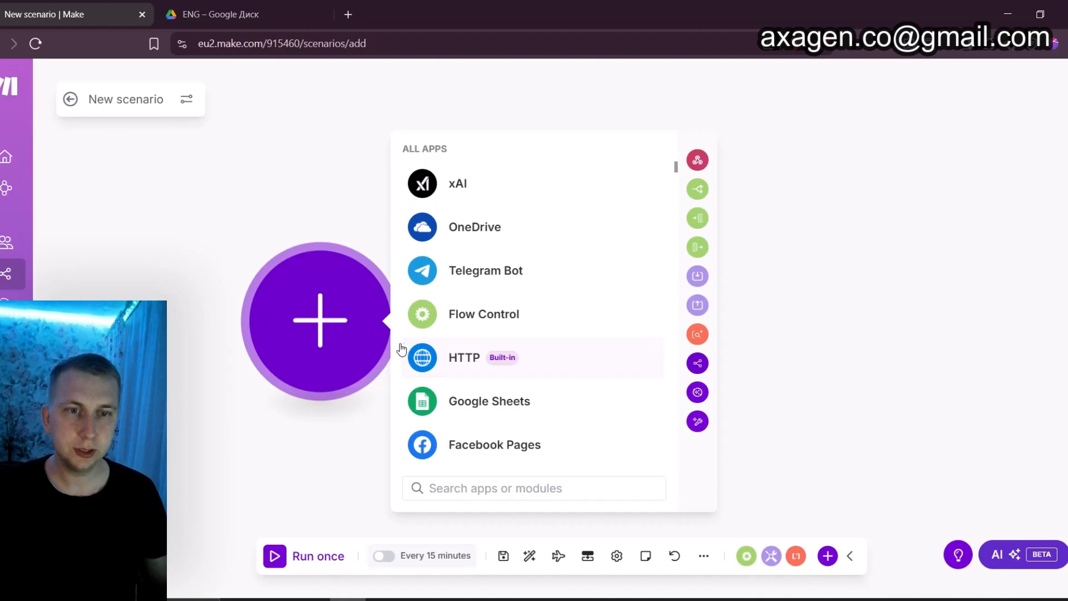
{"action": "type", "text": "google"}
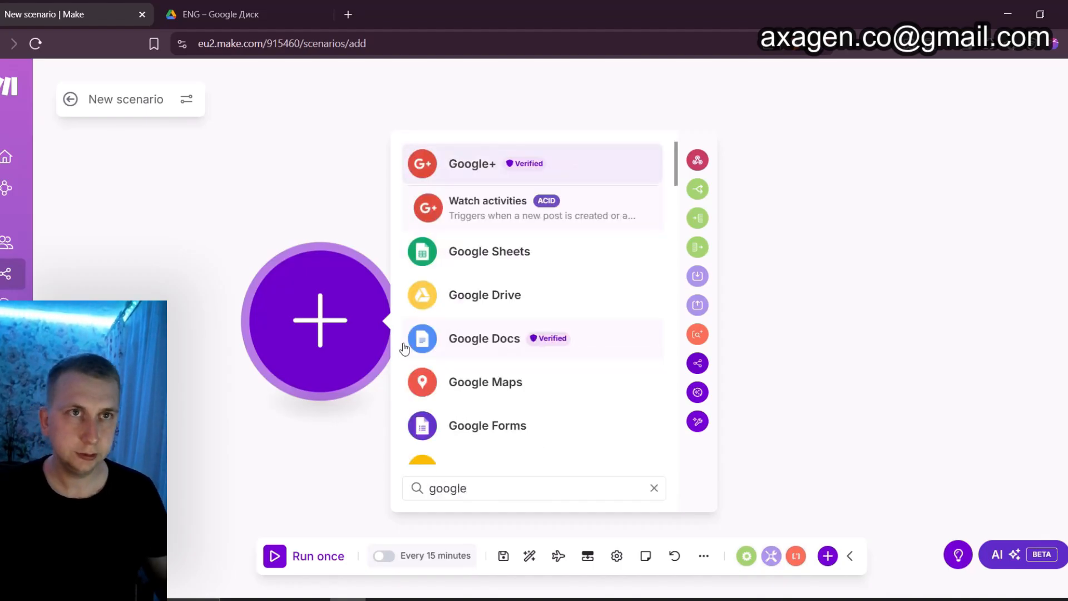
{"action": "left_click", "coordinate": [431, 301]}
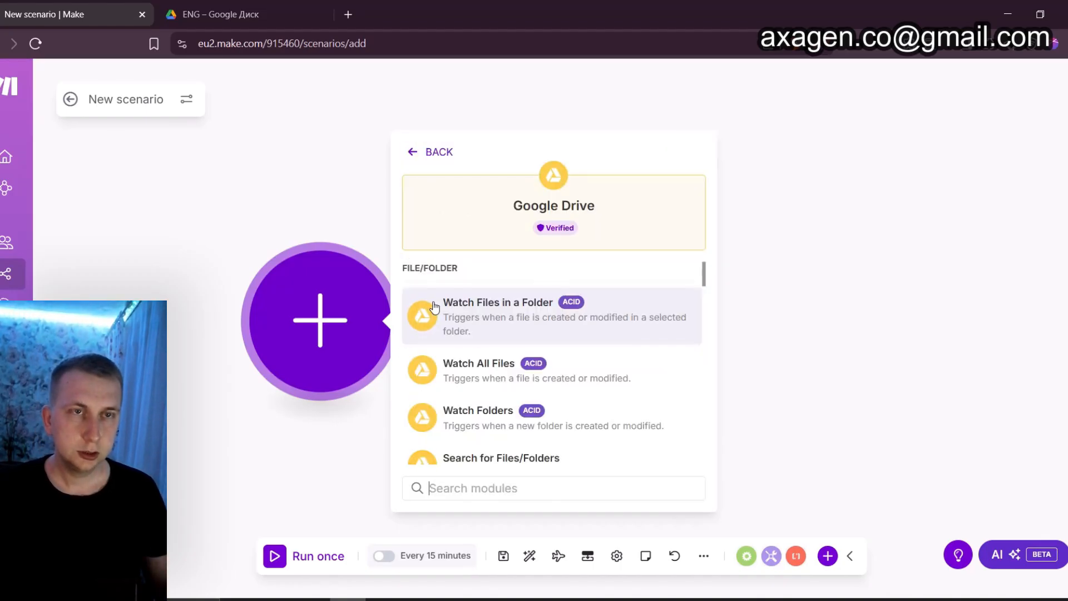
{"action": "left_click", "coordinate": [467, 320]}
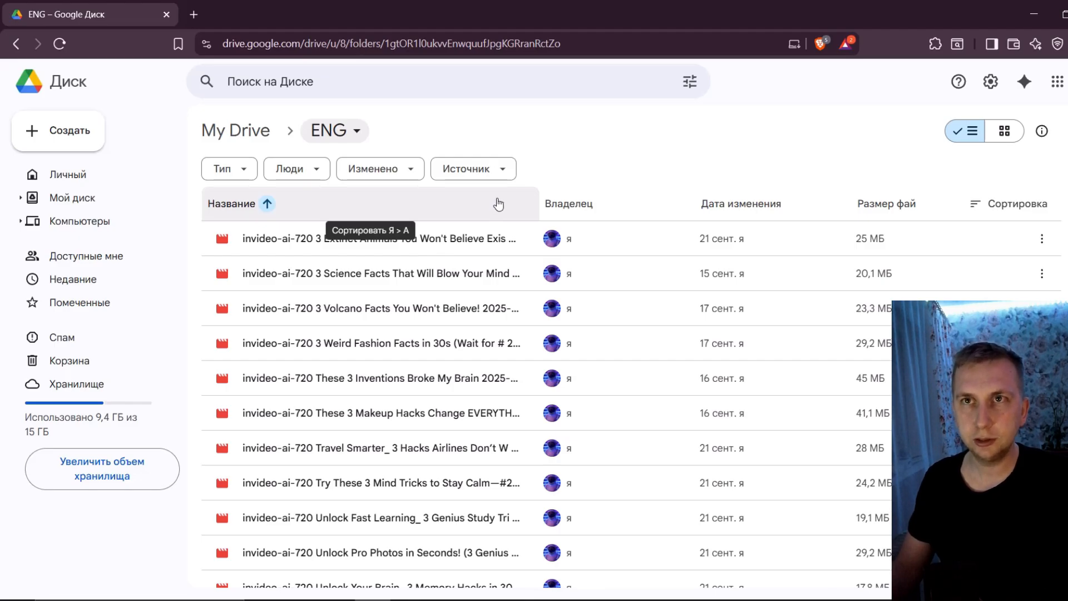
Share the ENG folder in Google Drive, giving everyone with the link the Editor (Редактор) role
{"action": "left_click", "coordinate": [333, 137]}
{"action": "mouse_move", "coordinate": [382, 257]}
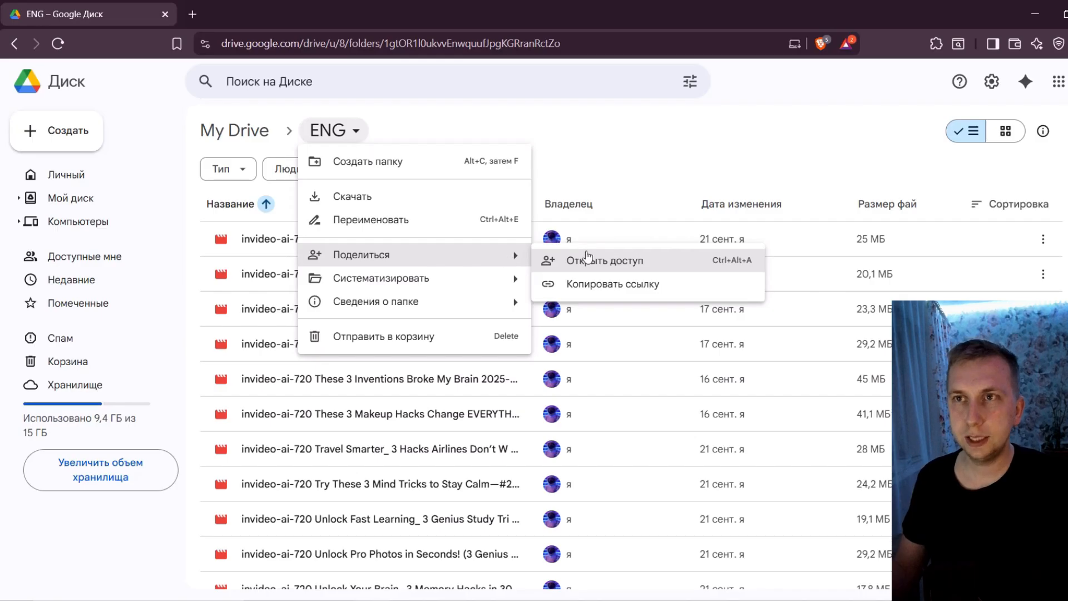
{"action": "left_click", "coordinate": [589, 260]}
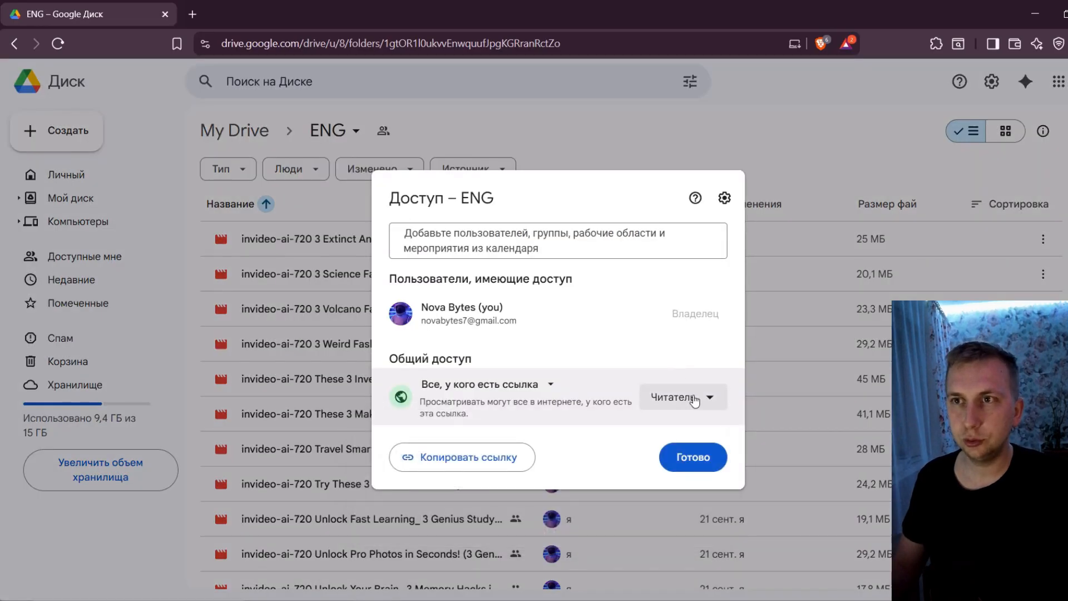
{"action": "left_click", "coordinate": [694, 400]}
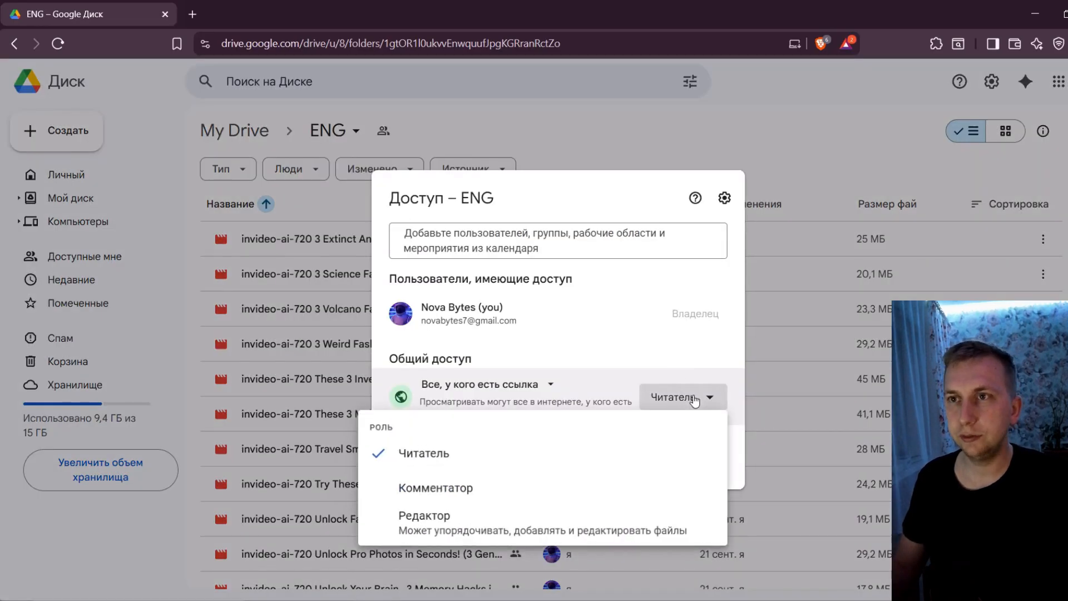
{"action": "left_click", "coordinate": [493, 521]}
{"action": "left_click", "coordinate": [700, 459]}
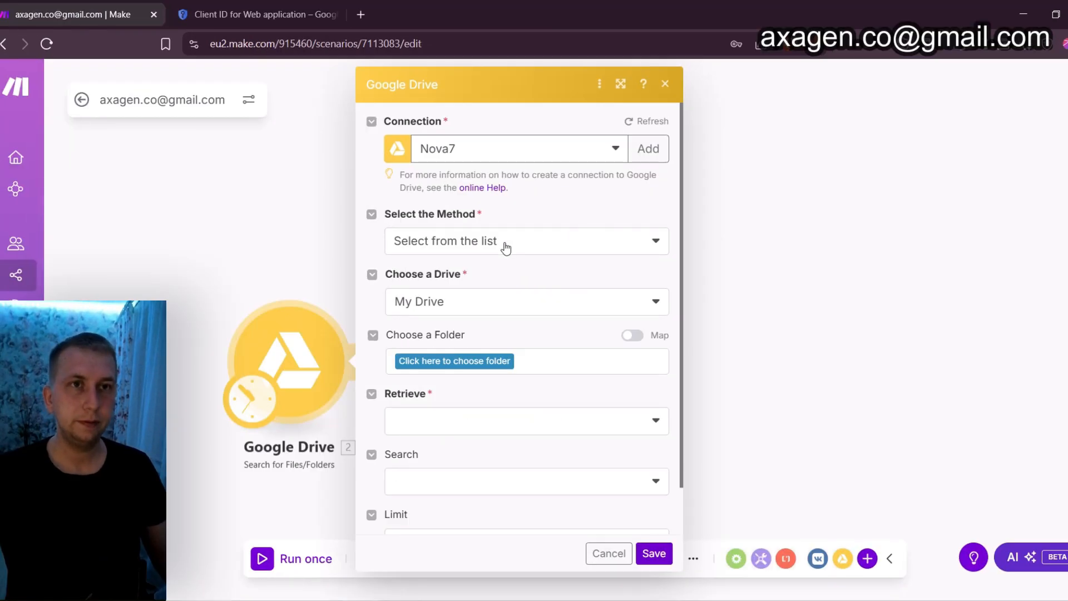
In Make's Search for Files/Folders module, use the "Select from the list" method and choose the ENG folder
{"action": "left_click", "coordinate": [404, 245]}
{"action": "left_click", "coordinate": [409, 289]}
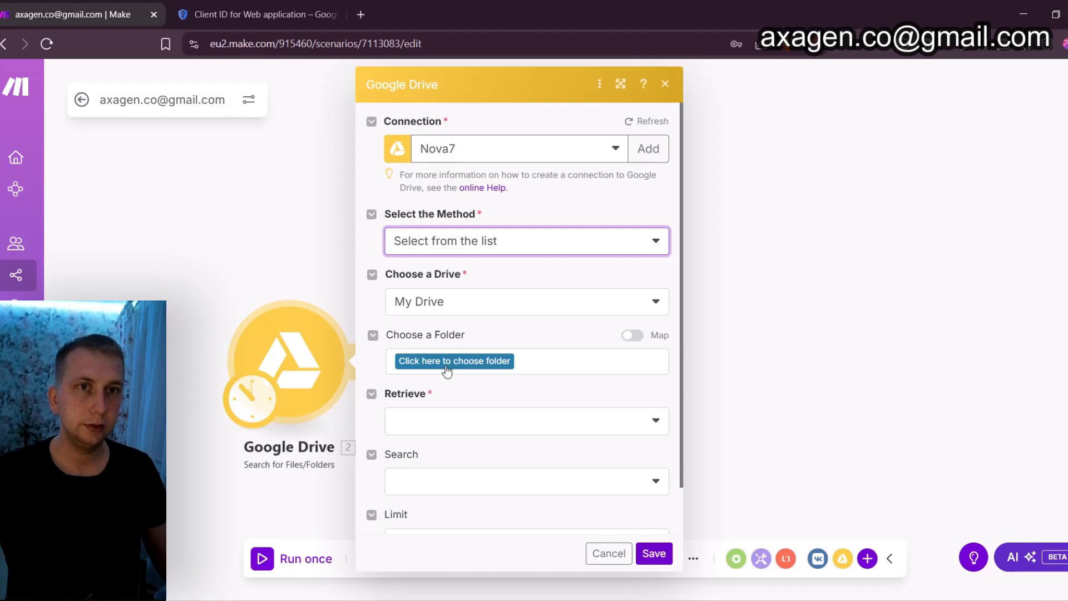
{"action": "left_click", "coordinate": [443, 363]}
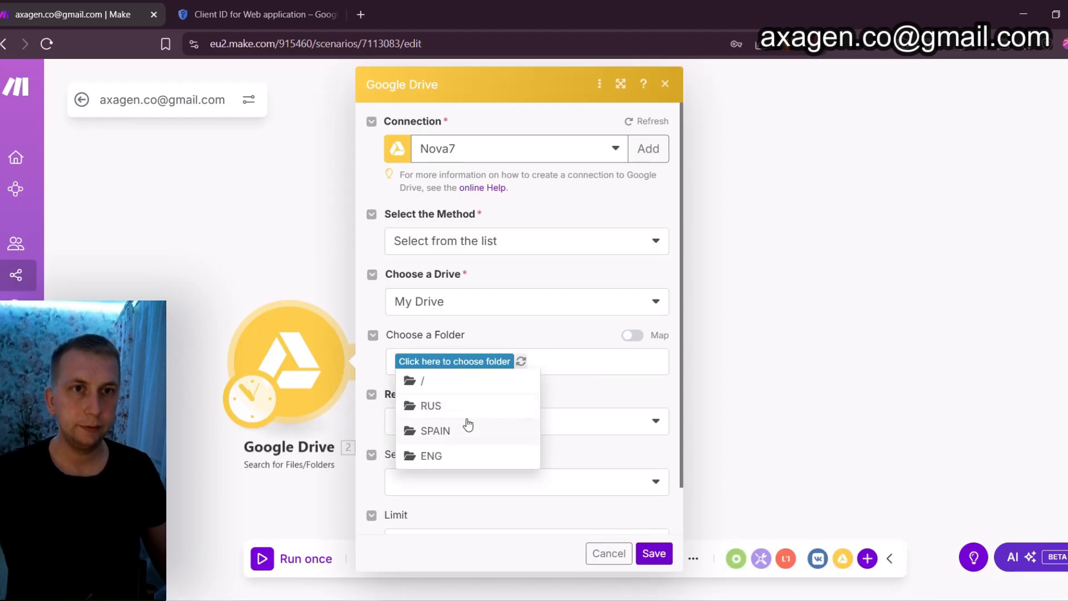
{"action": "left_click", "coordinate": [448, 455]}
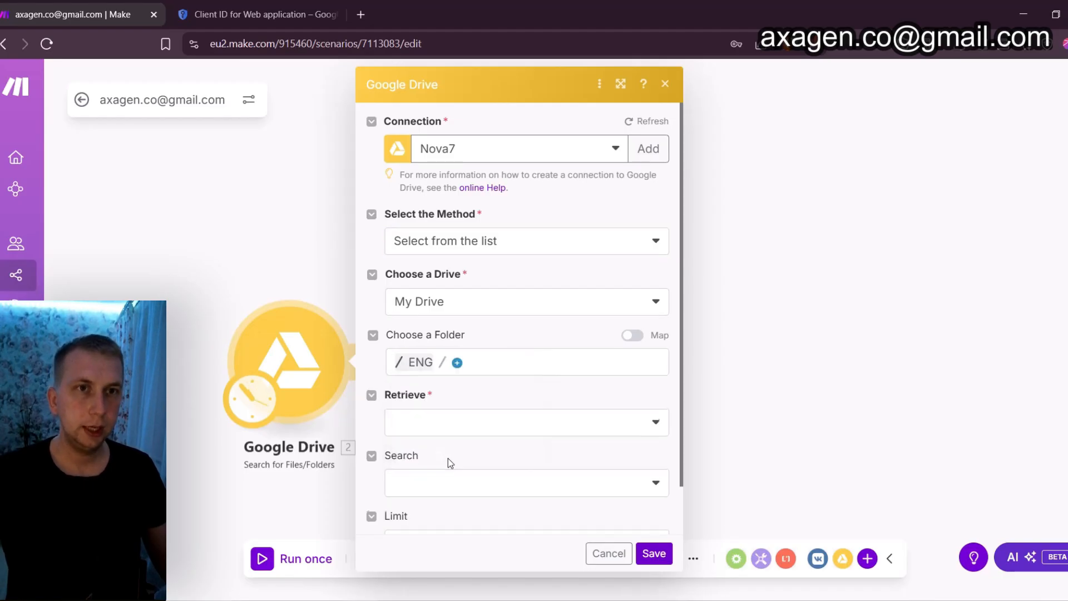
Set the search module to retrieve Files with a limit of 1 and save it
{"action": "left_click", "coordinate": [458, 419]}
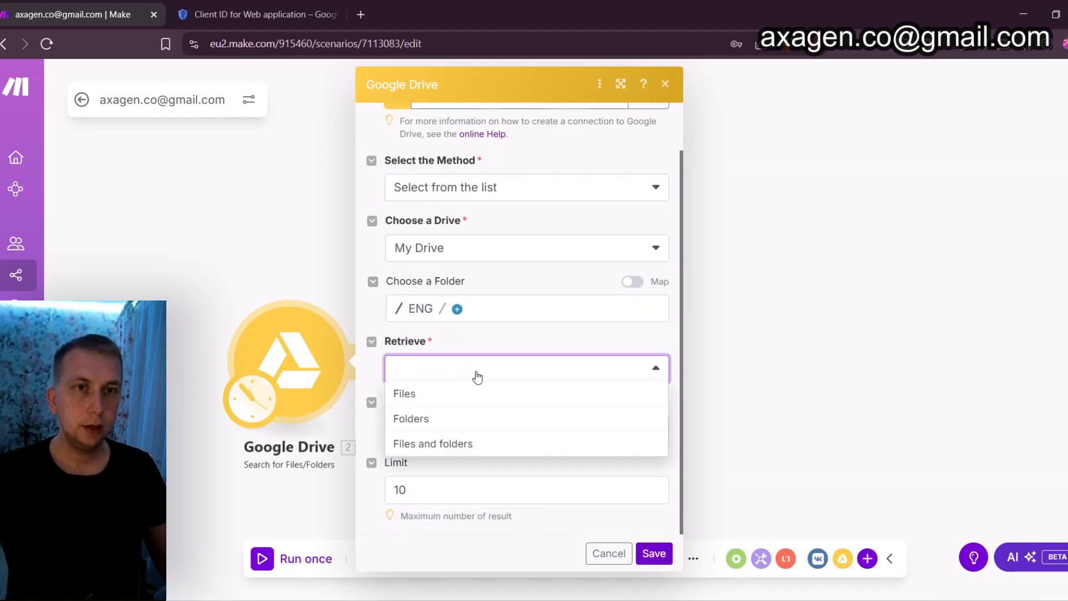
{"action": "left_click", "coordinate": [421, 401]}
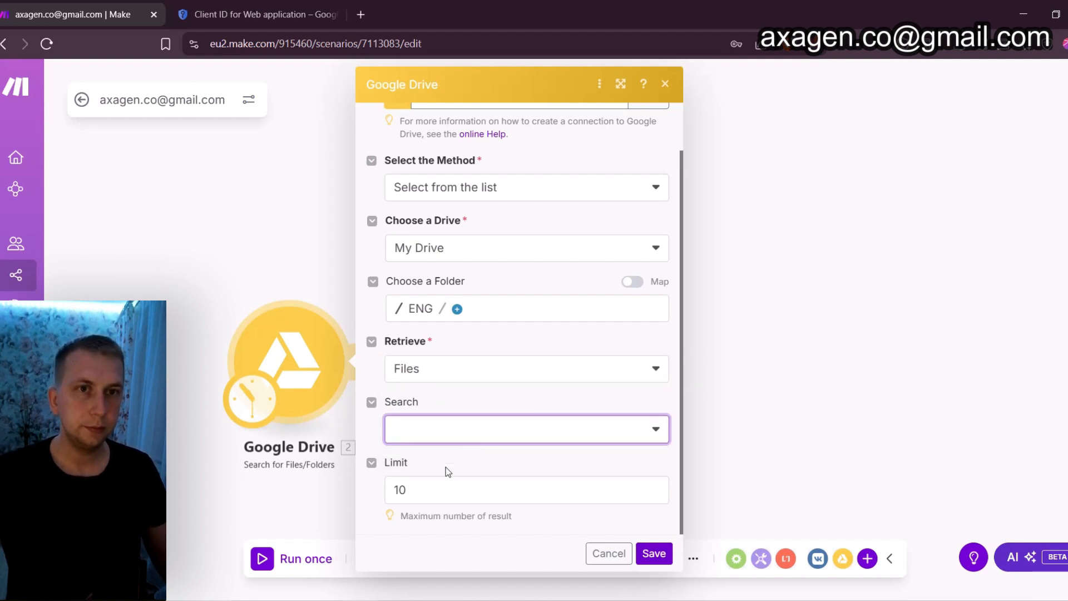
{"action": "left_click", "coordinate": [448, 489]}
{"action": "key", "text": "BackSpace"}
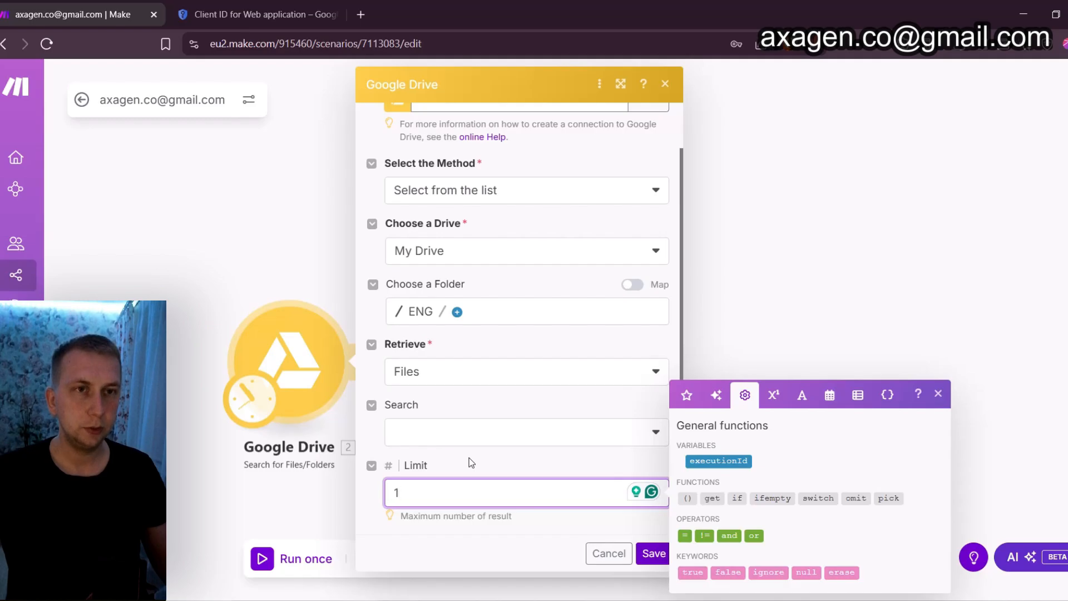
{"action": "left_click", "coordinate": [525, 462]}
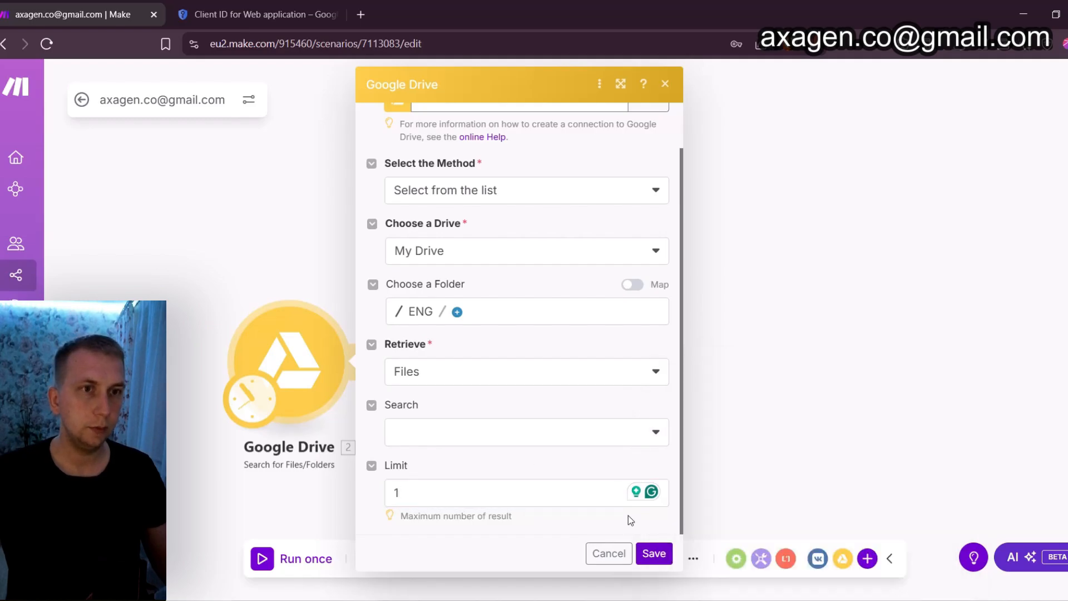
{"action": "left_click", "coordinate": [652, 557]}
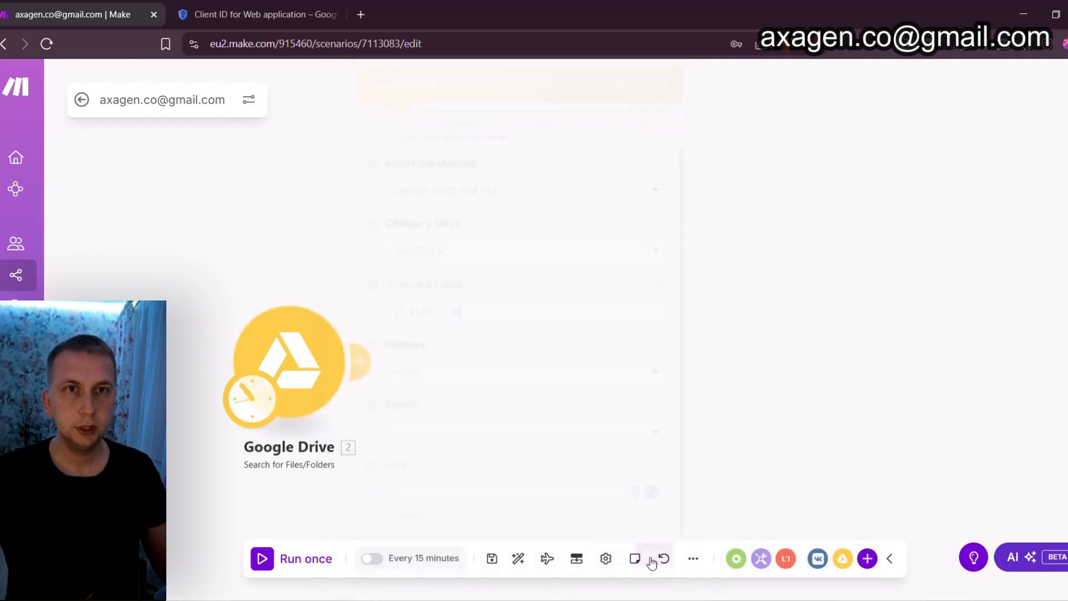
Add a Google Drive Download a File module after the Search for Files/Folders module
{"action": "right_click", "coordinate": [475, 356]}
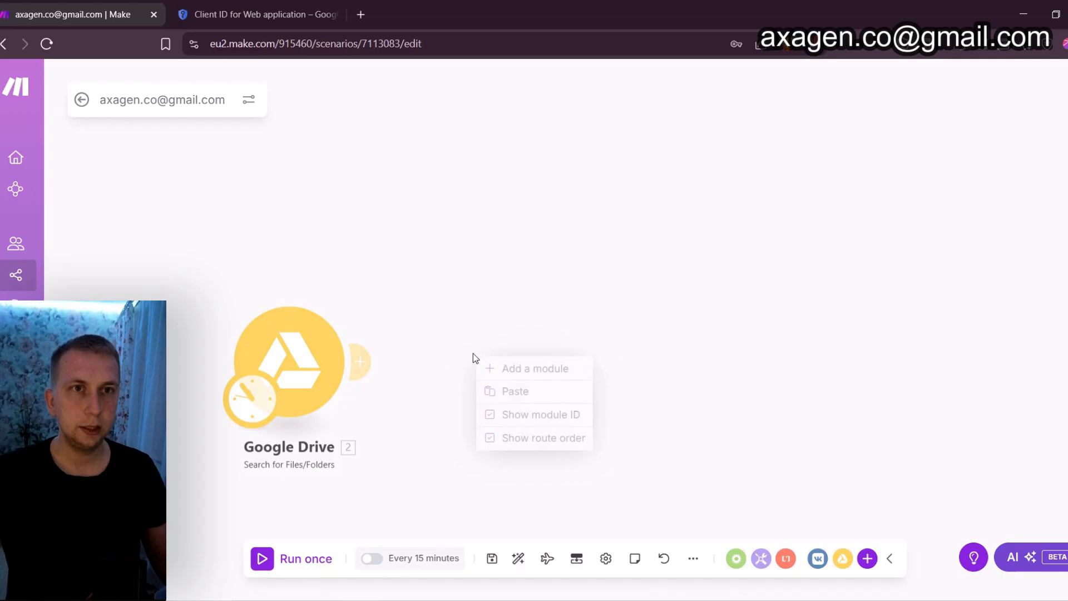
{"action": "left_click", "coordinate": [511, 369]}
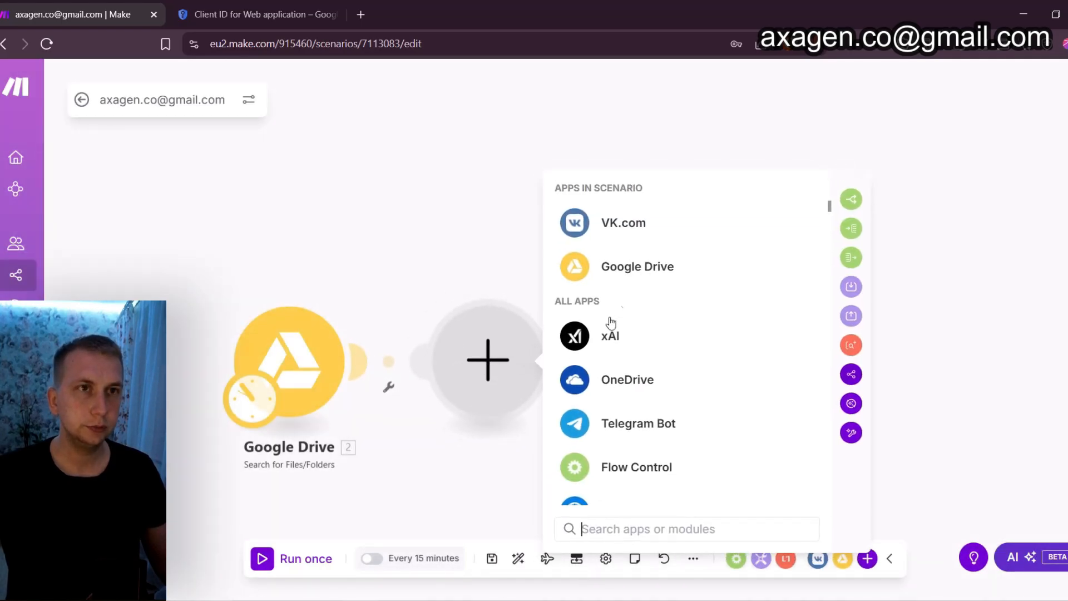
{"action": "left_click", "coordinate": [611, 274]}
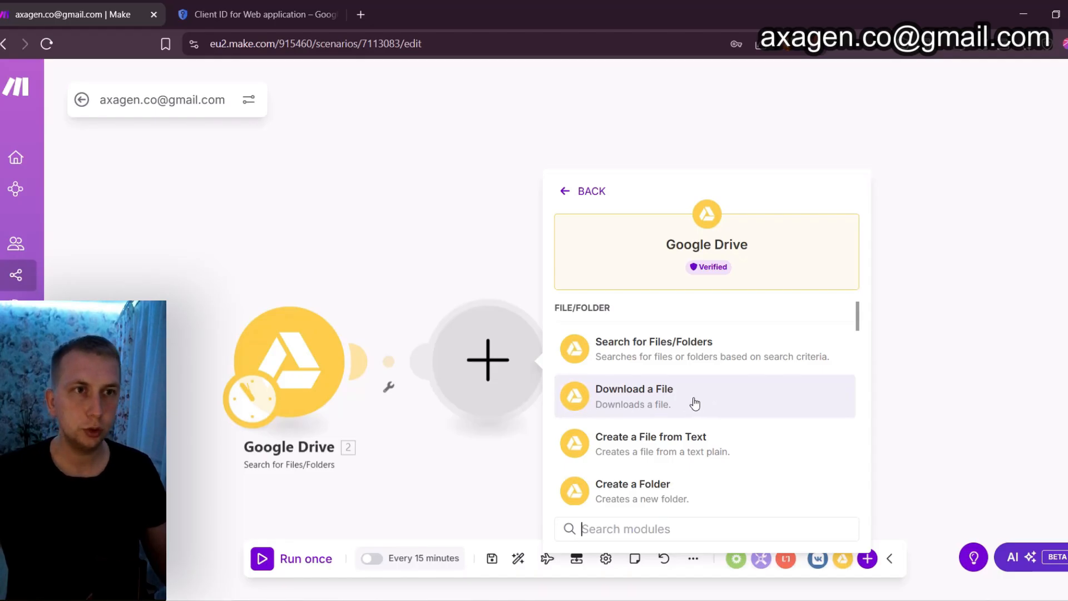
{"action": "left_click", "coordinate": [674, 403]}
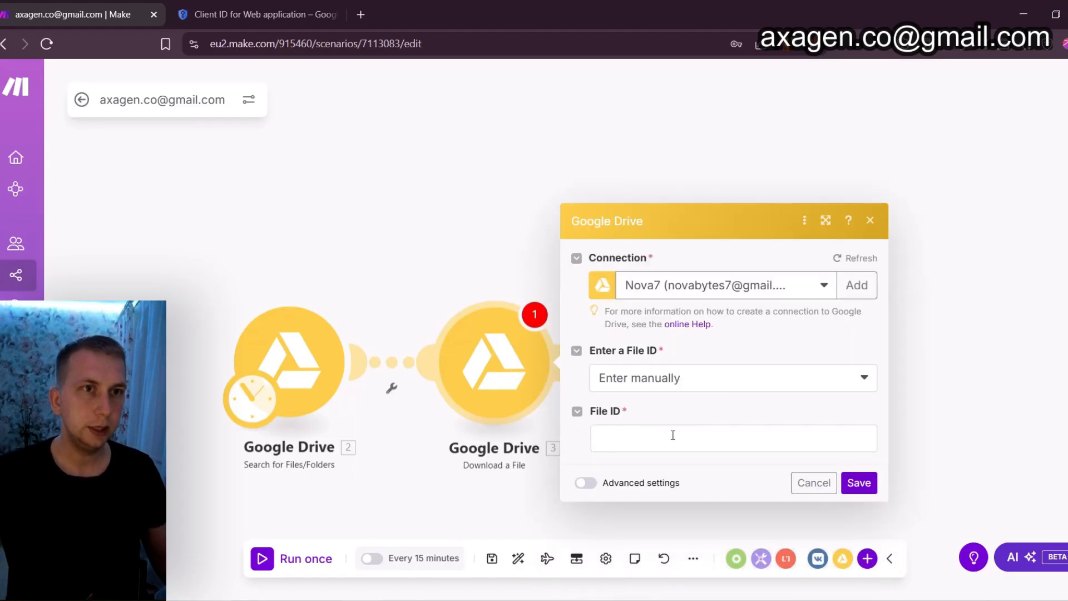
Map the File ID from the Search for Files/Folders module into the download module's File ID and save it
{"action": "left_click", "coordinate": [670, 383]}
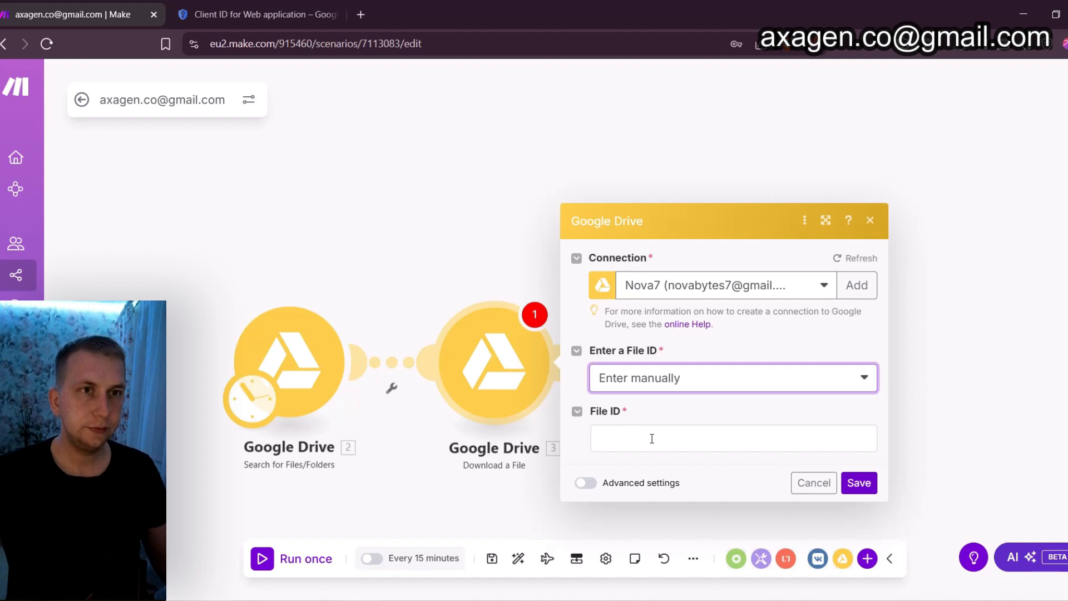
{"action": "left_click", "coordinate": [652, 440]}
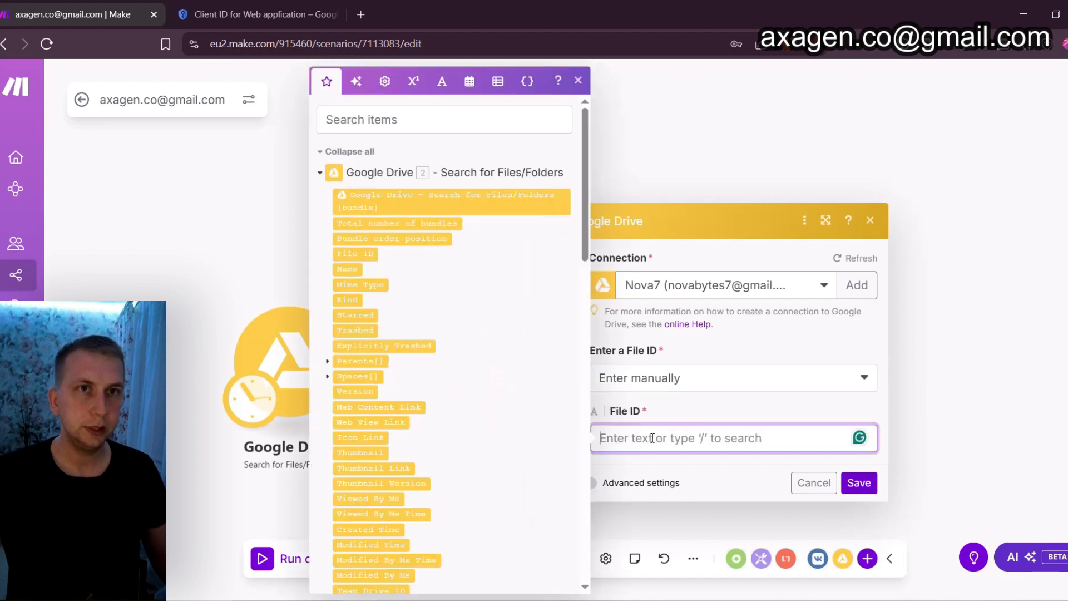
{"action": "left_click", "coordinate": [400, 118]}
{"action": "type", "text": "file"}
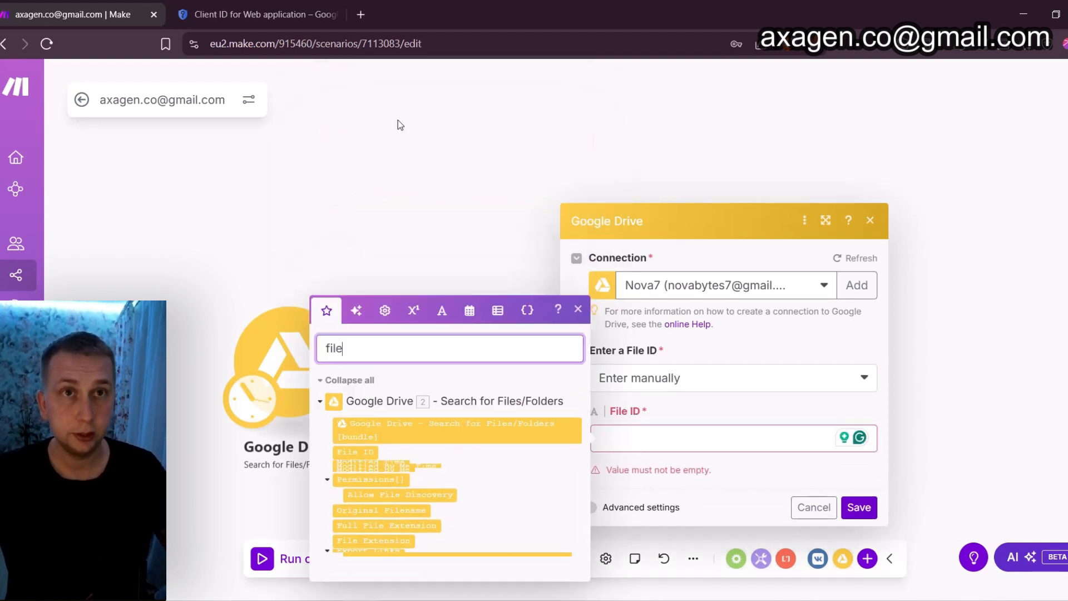
{"action": "type", "text": " id"}
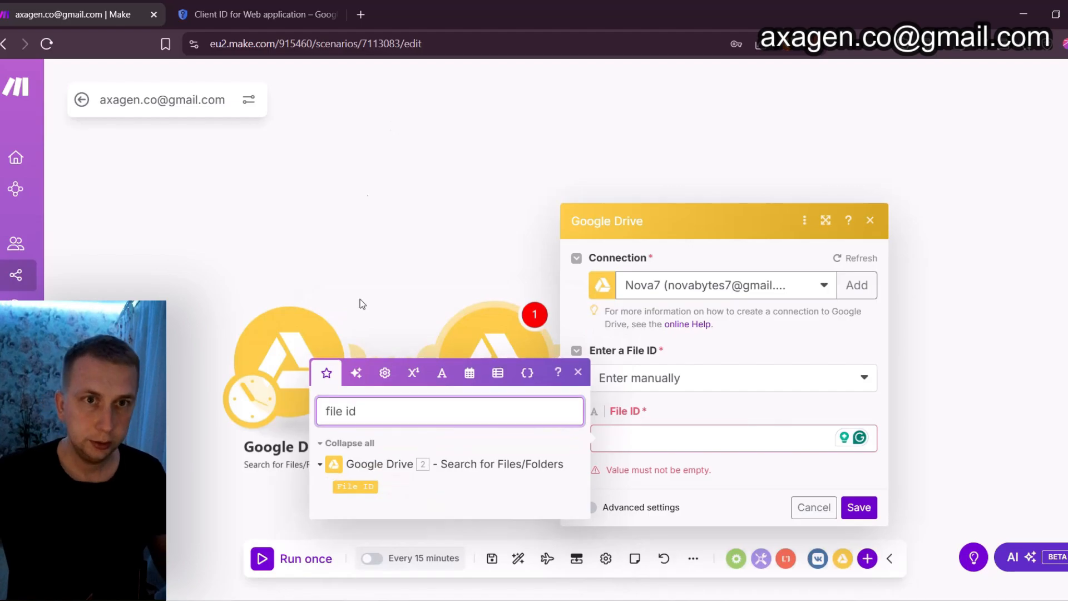
{"action": "left_click", "coordinate": [362, 487]}
{"action": "left_click", "coordinate": [383, 488]}
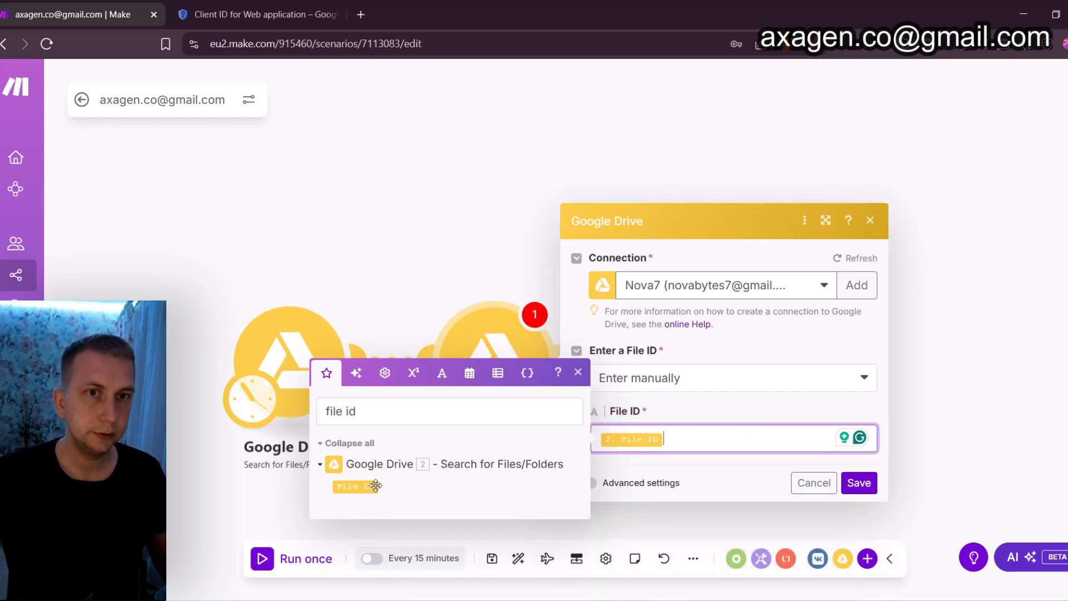
{"action": "left_click", "coordinate": [857, 484]}
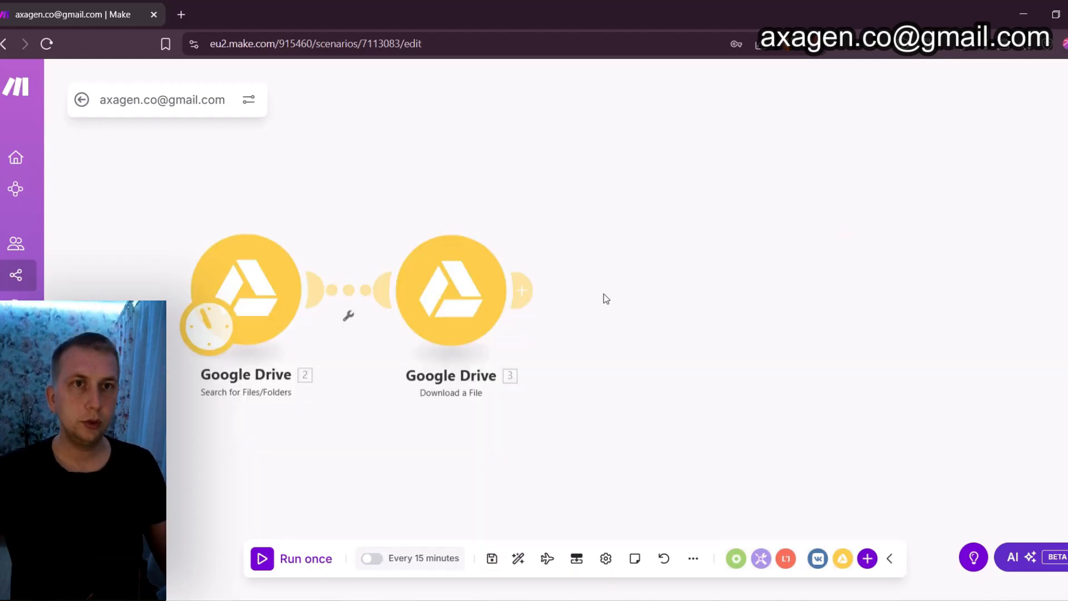
Add an xAI Create a completion module after the Download a File module
{"action": "scroll", "coordinate": [624, 303], "scroll_direction": "down", "scroll_amount": 2}
{"action": "left_click_drag", "start_coordinate": [729, 288], "coordinate": [587, 279]}
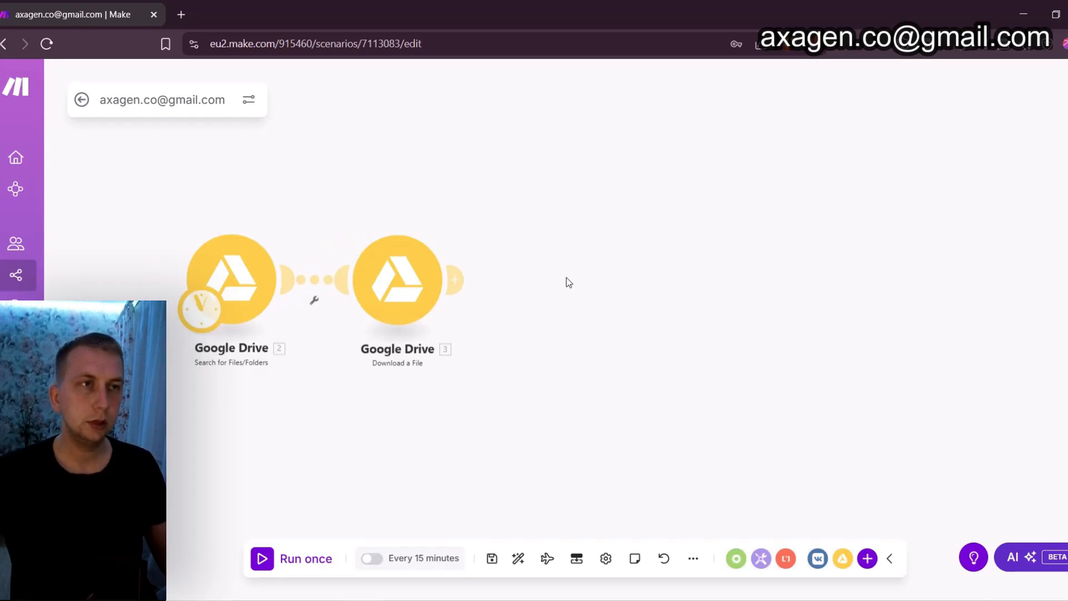
{"action": "right_click", "coordinate": [568, 281]}
{"action": "left_click", "coordinate": [625, 290]}
{"action": "left_click", "coordinate": [582, 283]}
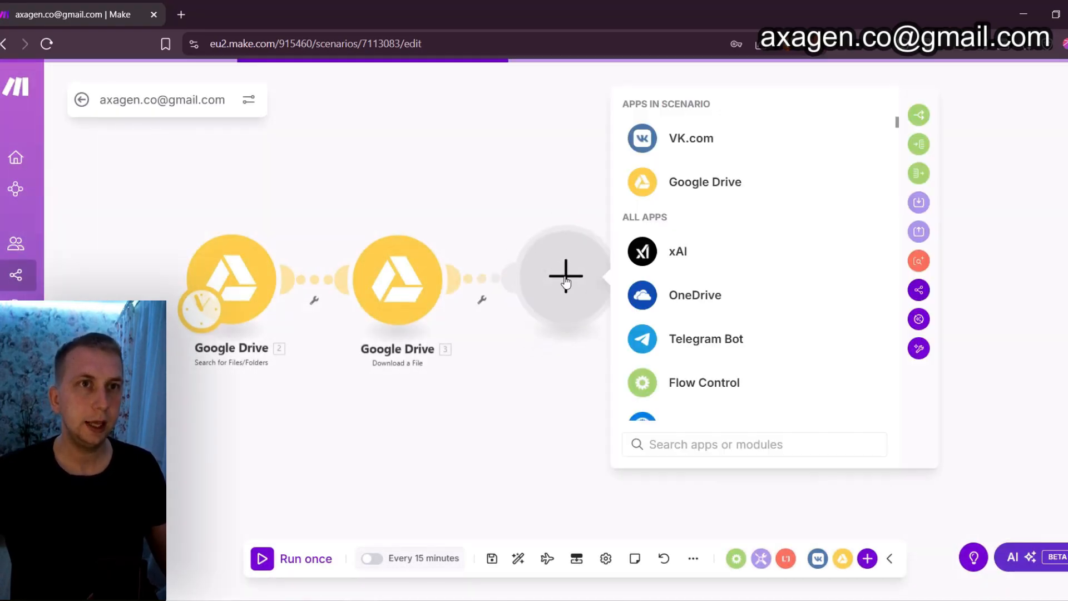
{"action": "left_click", "coordinate": [676, 257]}
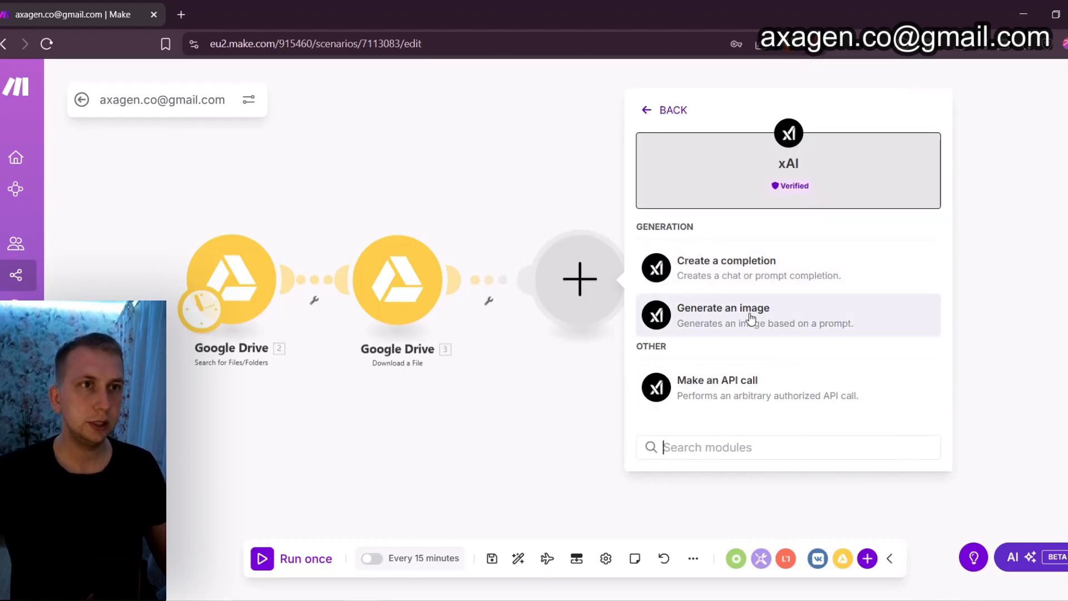
{"action": "left_click", "coordinate": [737, 278]}
Set the xAI completion's model to grok-3-mini and add a first message with the System role
{"action": "left_click", "coordinate": [773, 245]}
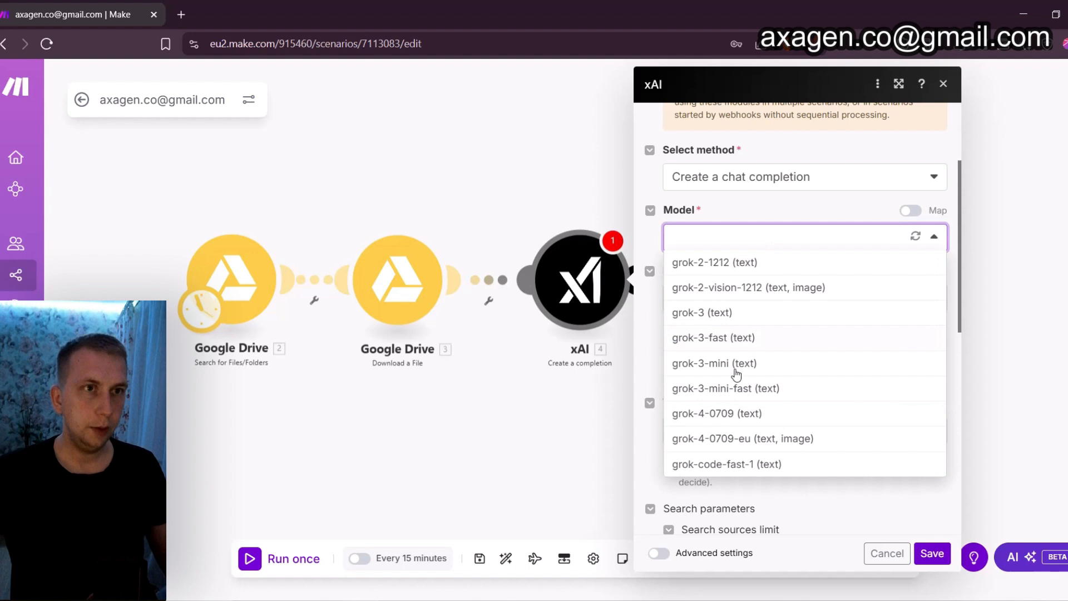
{"action": "left_click", "coordinate": [705, 369]}
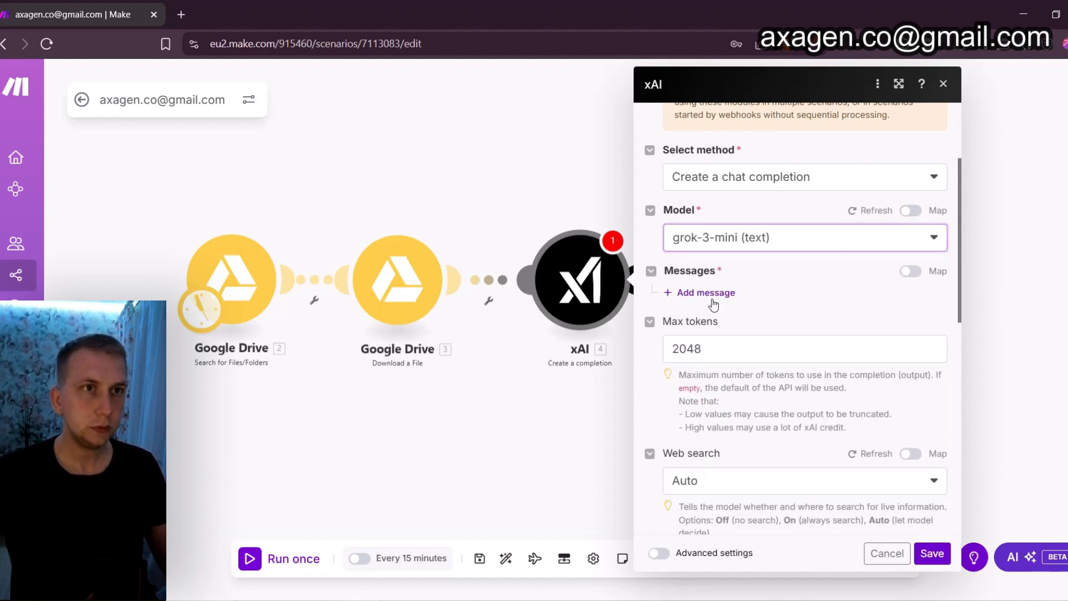
{"action": "left_click", "coordinate": [711, 301]}
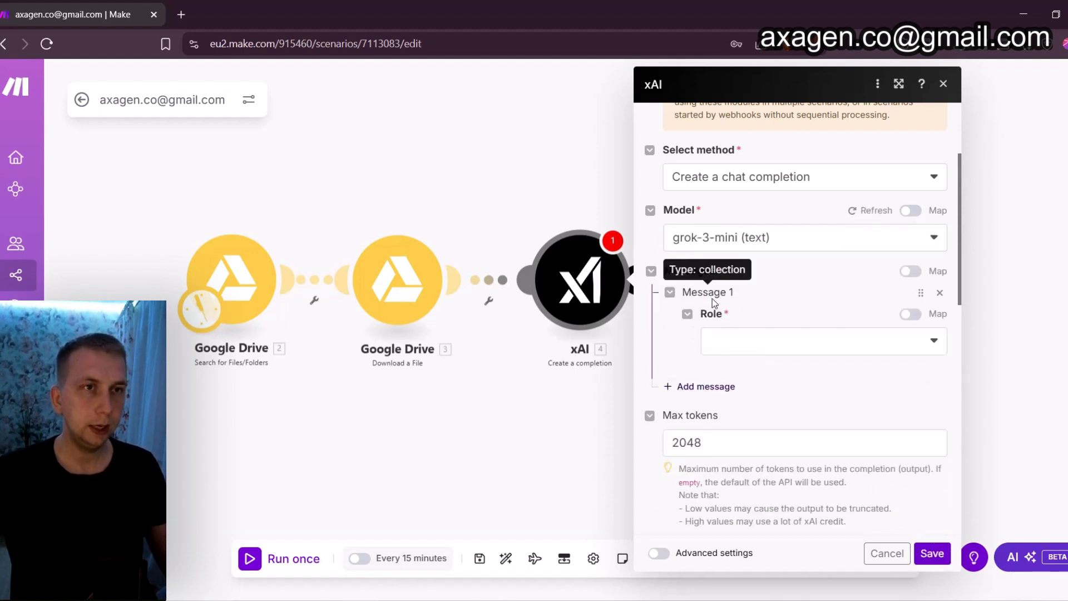
{"action": "left_click", "coordinate": [779, 347]}
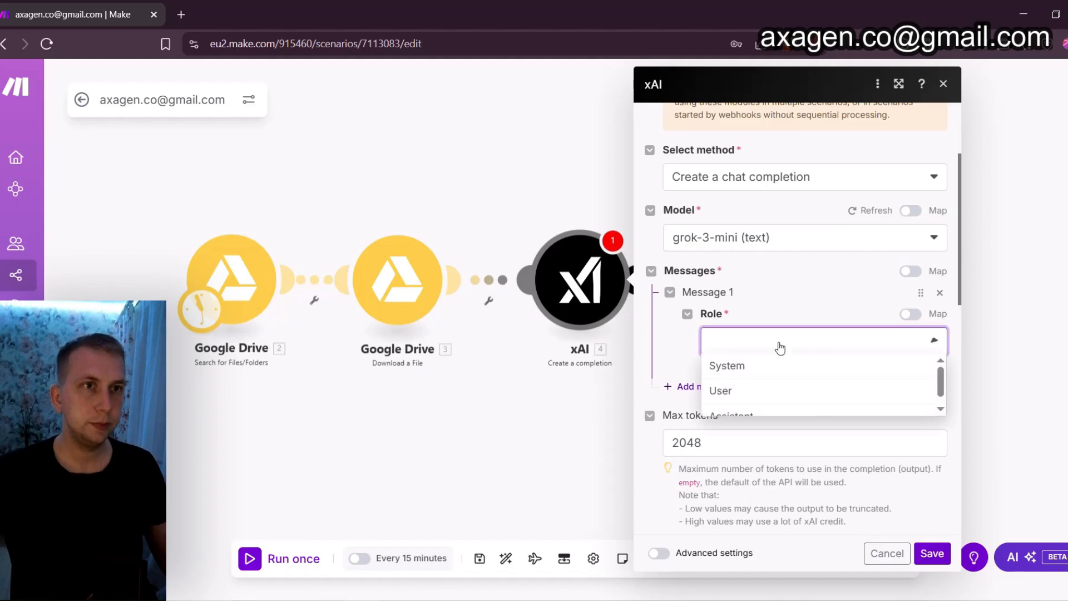
{"action": "left_click", "coordinate": [737, 372]}
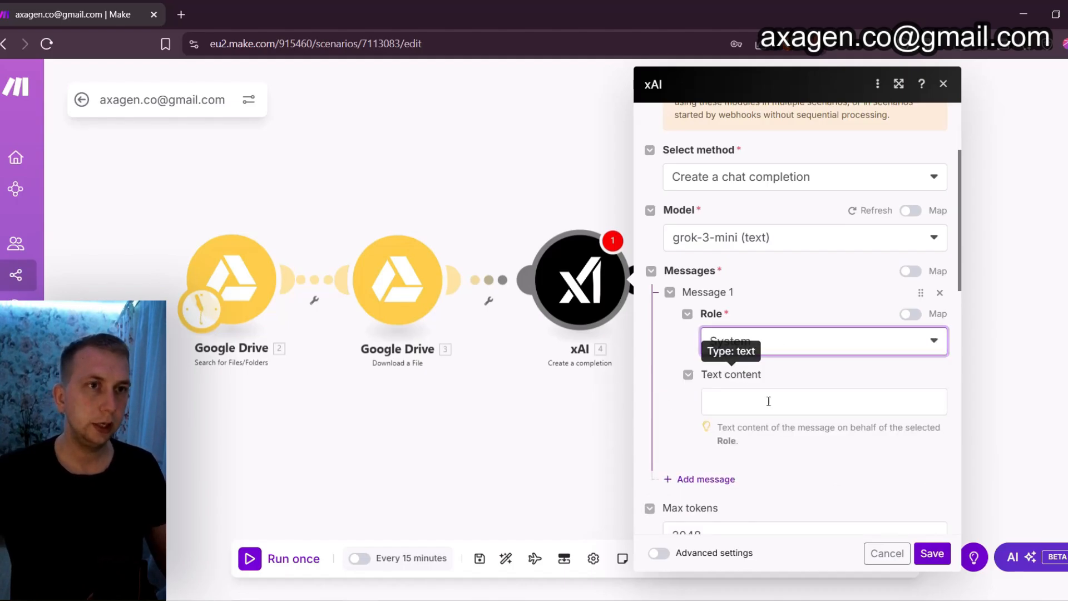
Paste the video title prompt into the System message and start a new paragraph before "Title must stay under 90 characters."
{"action": "left_click", "coordinate": [769, 401]}
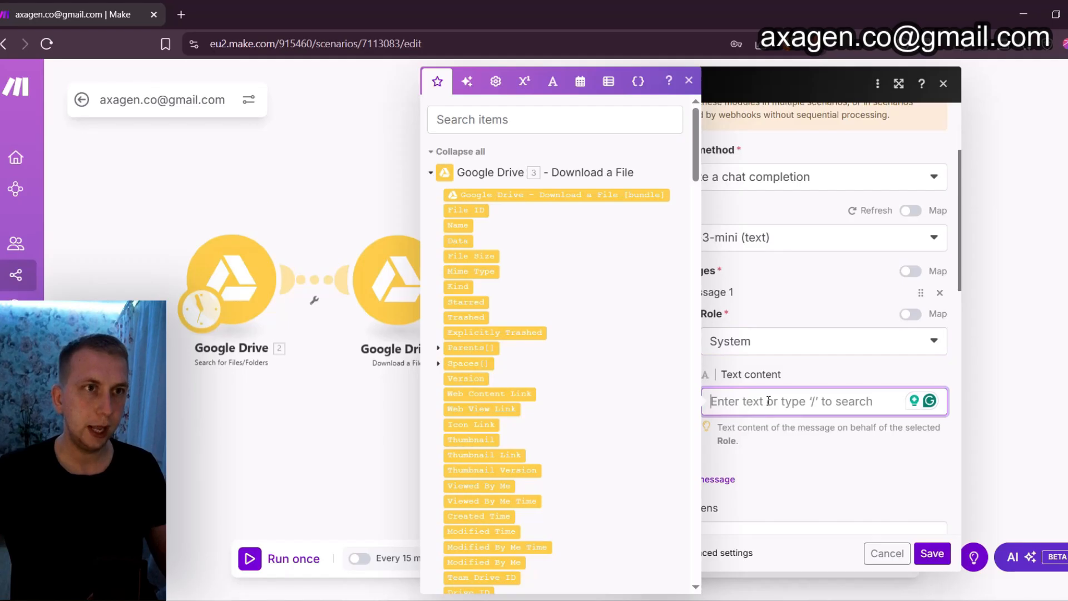
{"action": "type", "text": "Create a video title from file name and add emojis if needed, also remove from title: invideo, .mp4 and \"\" and date. Title must stay under 90 characters. Output only video title"}
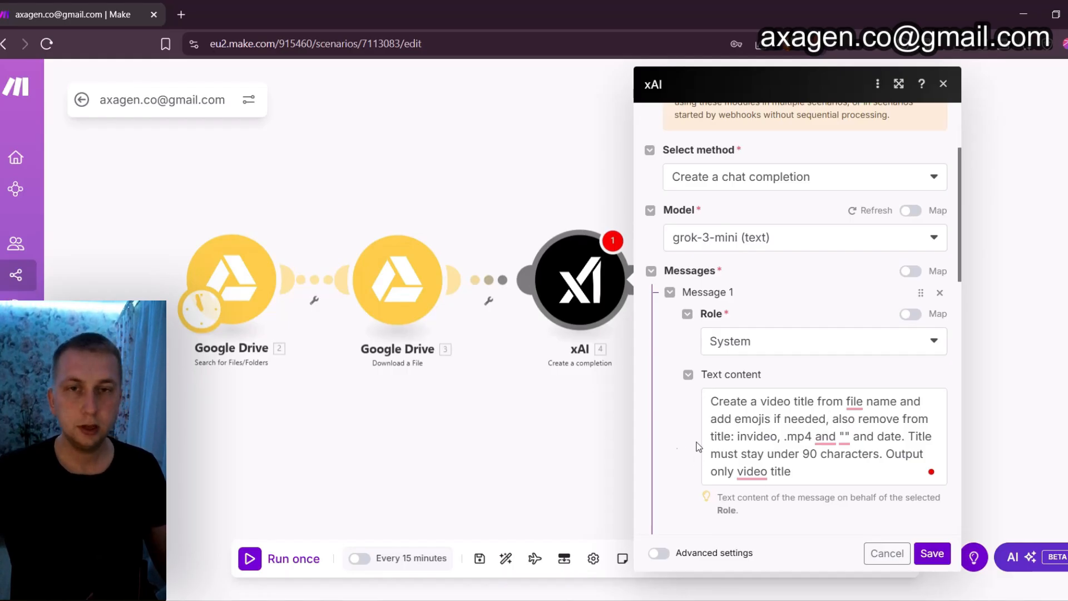
{"action": "left_click", "coordinate": [844, 430]}
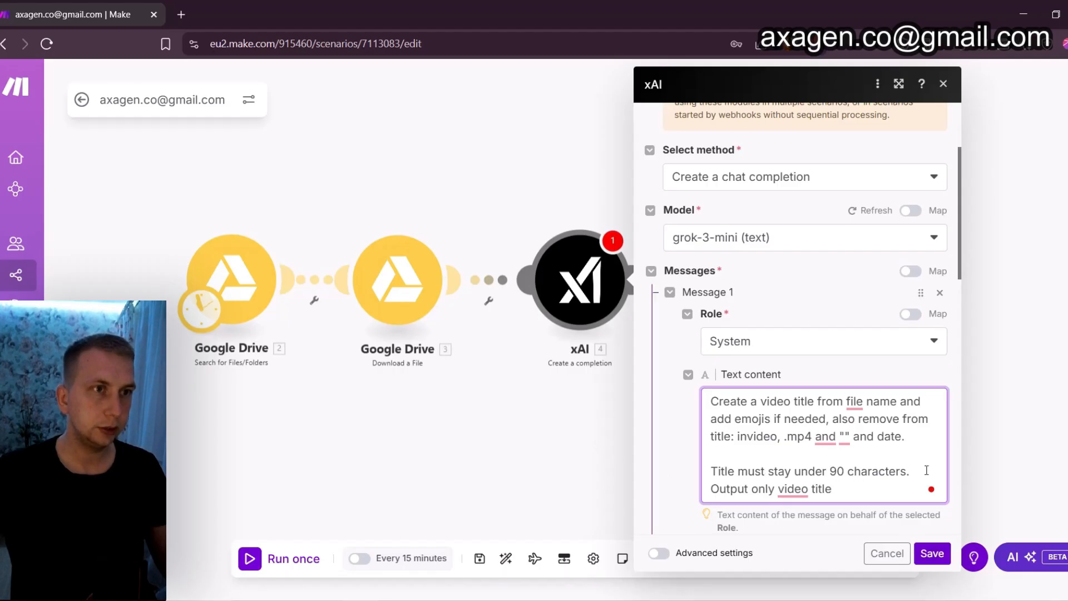
{"action": "left_click", "coordinate": [908, 470]}
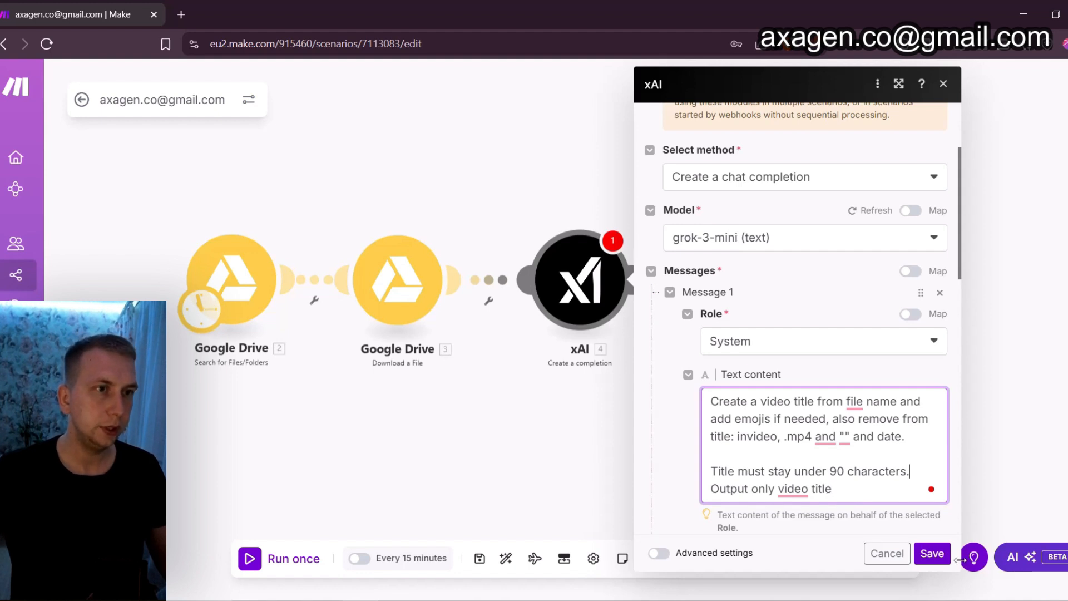
Add a second message to the xAI completion with the Assistant role
{"action": "scroll", "coordinate": [778, 328], "scroll_direction": "down", "scroll_amount": 1}
{"action": "scroll", "coordinate": [778, 328], "scroll_direction": "down", "scroll_amount": 2}
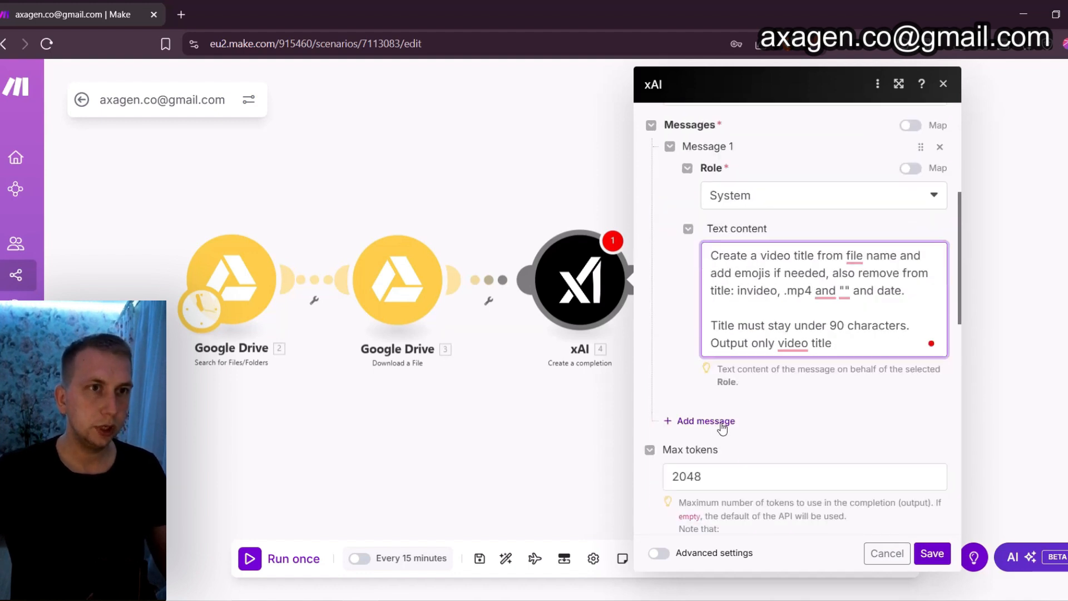
{"action": "left_click", "coordinate": [723, 423]}
{"action": "scroll", "coordinate": [725, 434], "scroll_direction": "down", "scroll_amount": 1}
{"action": "left_click", "coordinate": [768, 397]}
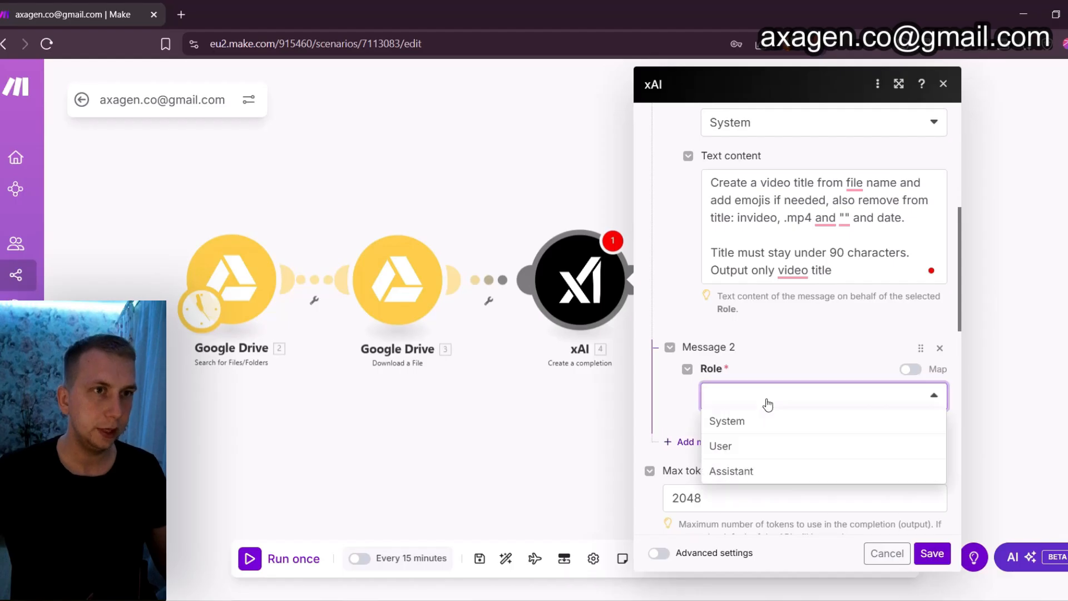
{"action": "left_click", "coordinate": [735, 470]}
Map the Name from the Search for Files/Folders module into the Assistant message's text content and save the xAI module
{"action": "left_click", "coordinate": [762, 459]}
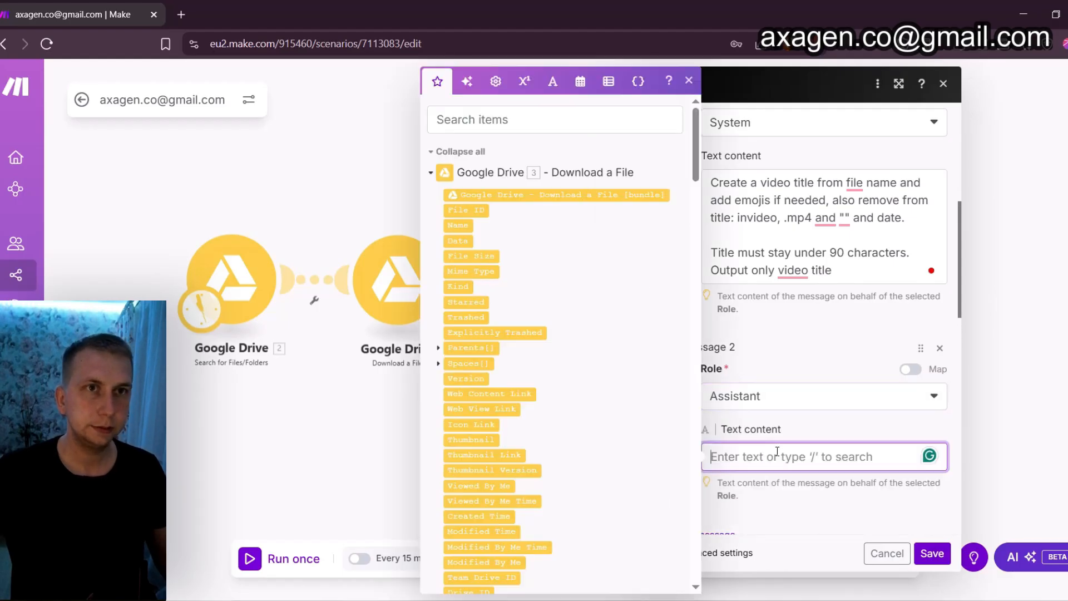
{"action": "left_click", "coordinate": [516, 126]}
{"action": "type", "text": "name"}
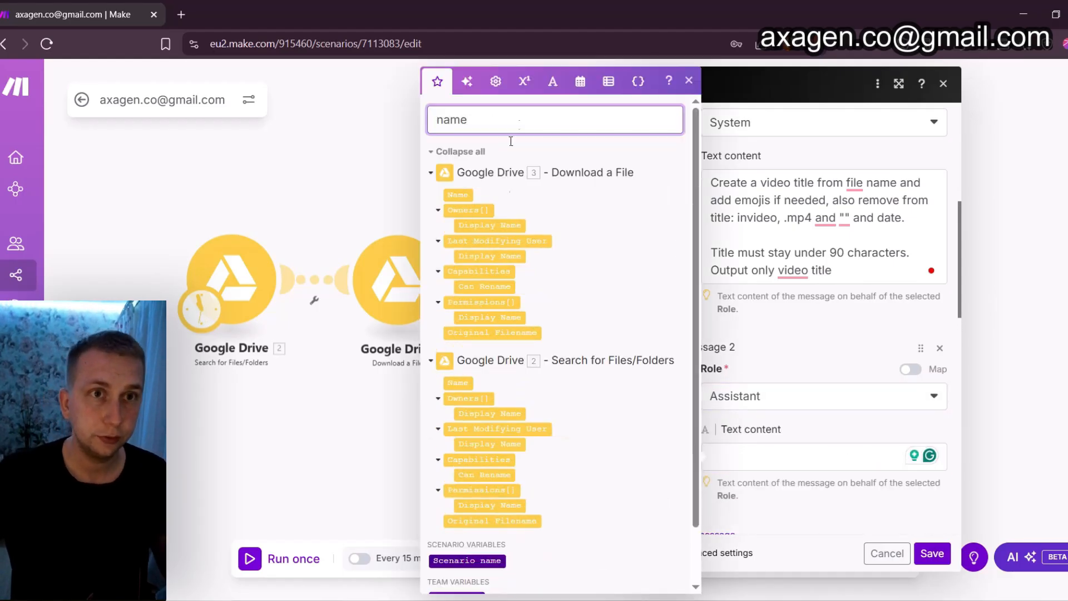
{"action": "left_click", "coordinate": [458, 382]}
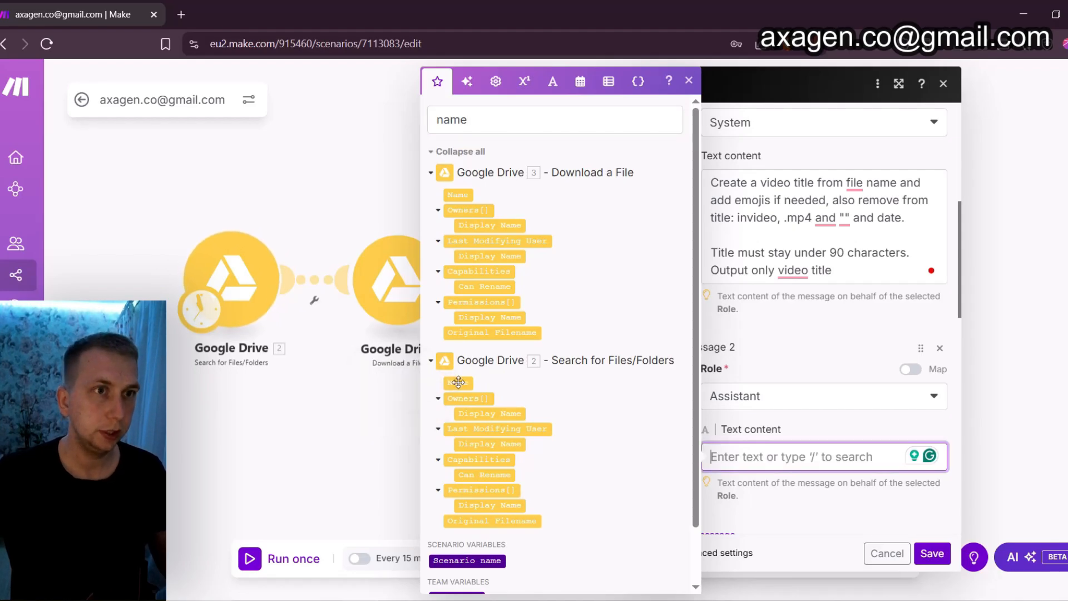
{"action": "left_click", "coordinate": [933, 554]}
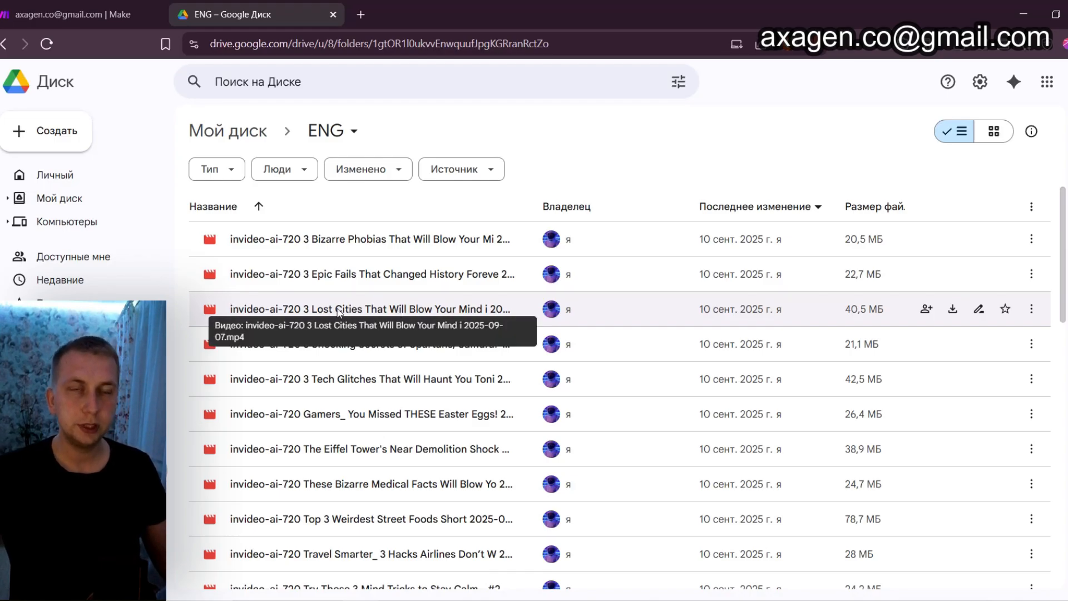
Review the video file names in the Google Drive ENG folder and return to the Make scenario
{"action": "left_click", "coordinate": [144, 5]}
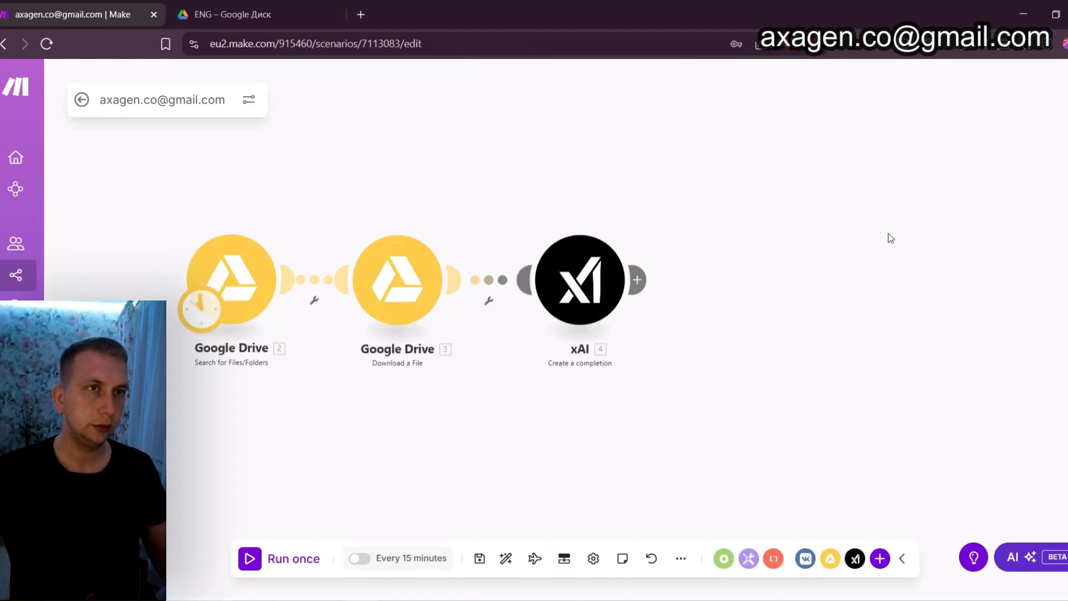
{"action": "key", "text": "ctrl+Tab"}
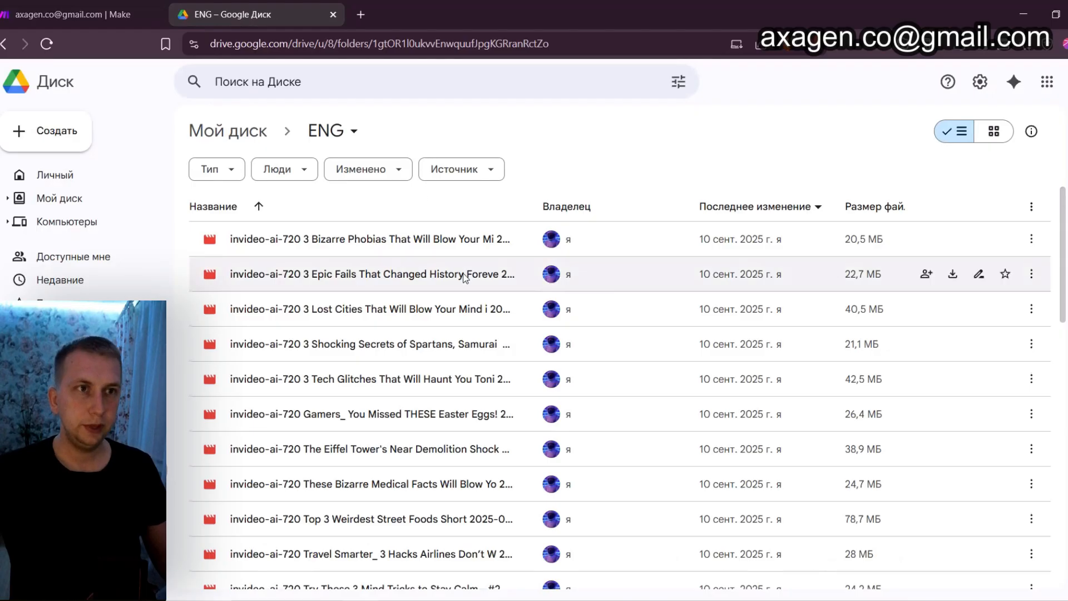
{"action": "scroll", "coordinate": [337, 484], "scroll_direction": "down", "scroll_amount": 3}
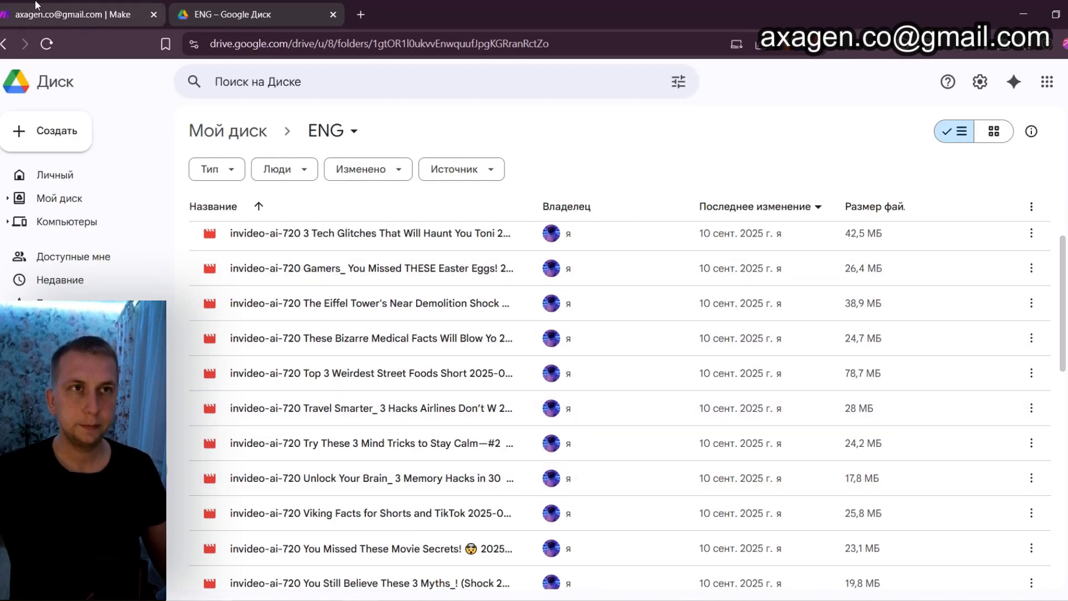
{"action": "left_click", "coordinate": [35, 5]}
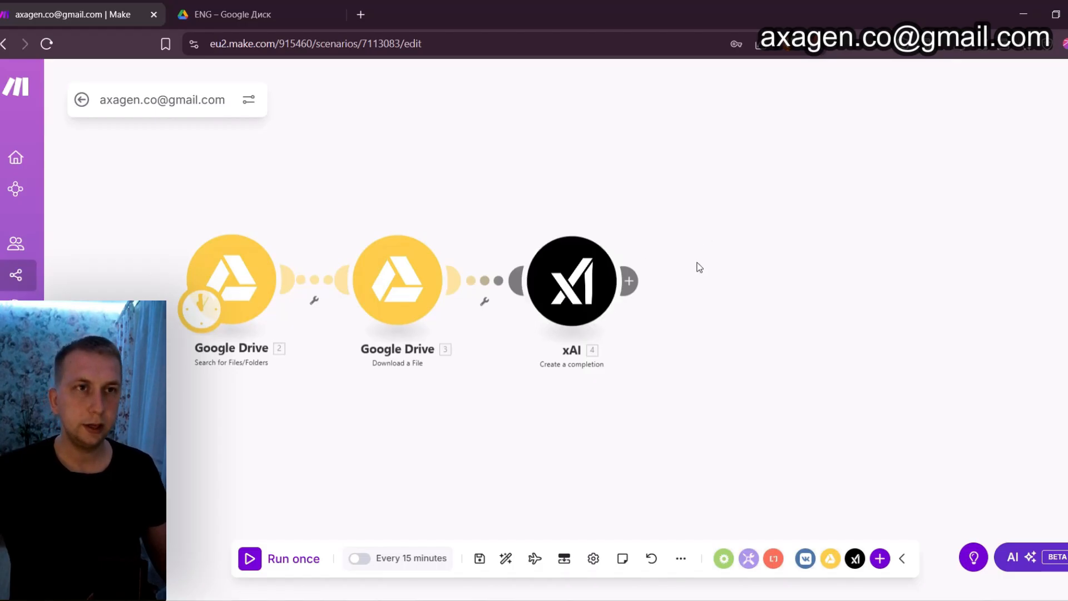
Move the xAI module above the flow and unlink it from the Download a File module
{"action": "left_click_drag", "start_coordinate": [671, 283], "coordinate": [632, 279]}
{"action": "scroll", "coordinate": [623, 236], "scroll_direction": "down", "scroll_amount": 1}
{"action": "scroll", "coordinate": [622, 237], "scroll_direction": "up", "scroll_amount": 1}
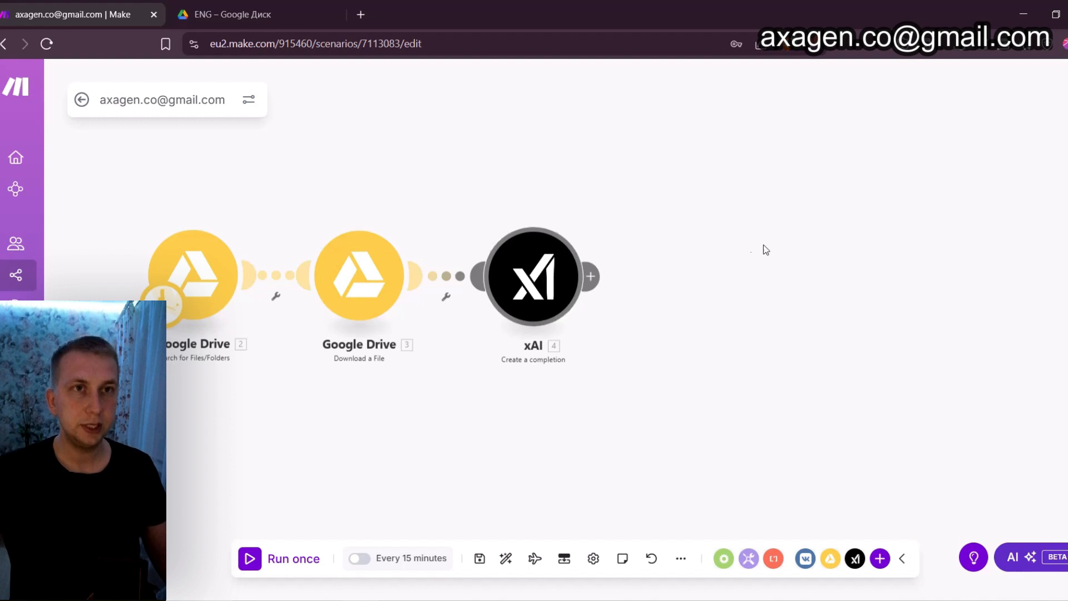
{"action": "left_click_drag", "start_coordinate": [748, 255], "coordinate": [754, 301]}
{"action": "left_click_drag", "start_coordinate": [534, 321], "coordinate": [516, 127]}
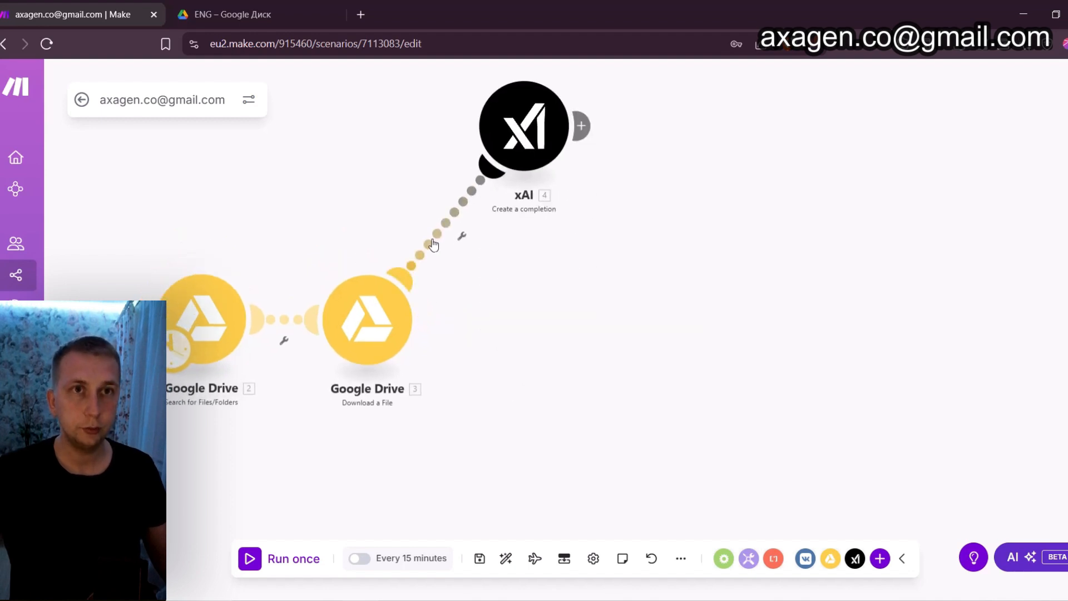
{"action": "left_click", "coordinate": [460, 234]}
{"action": "left_click", "coordinate": [473, 277]}
Add an OpenAI (ChatGPT, Whisper, DALL-E) Create a transcription module after the Download a File module
{"action": "right_click", "coordinate": [520, 319]}
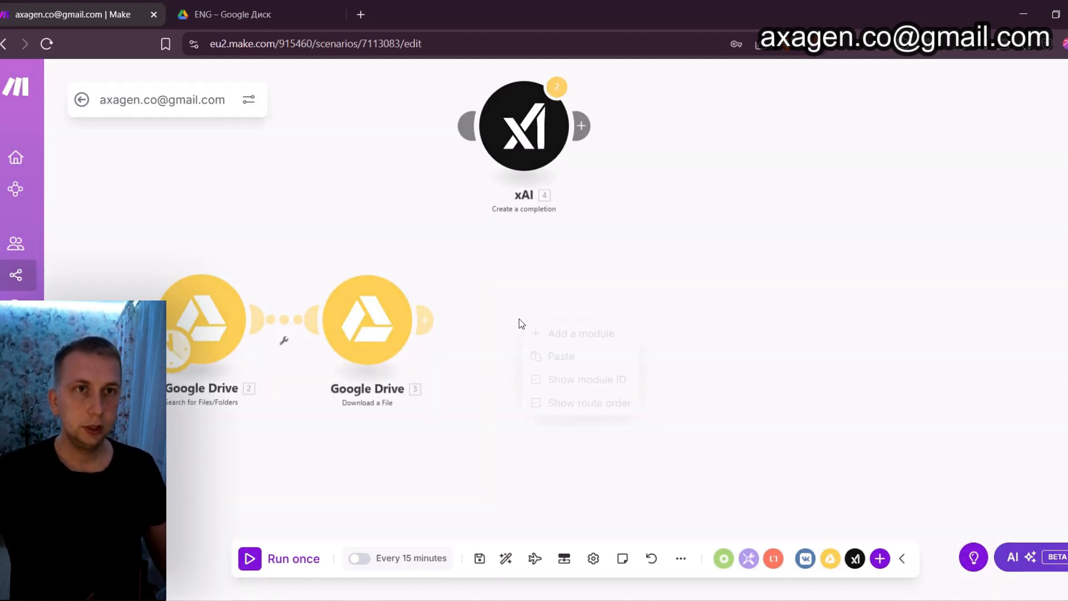
{"action": "left_click", "coordinate": [548, 334]}
{"action": "left_click", "coordinate": [520, 319]}
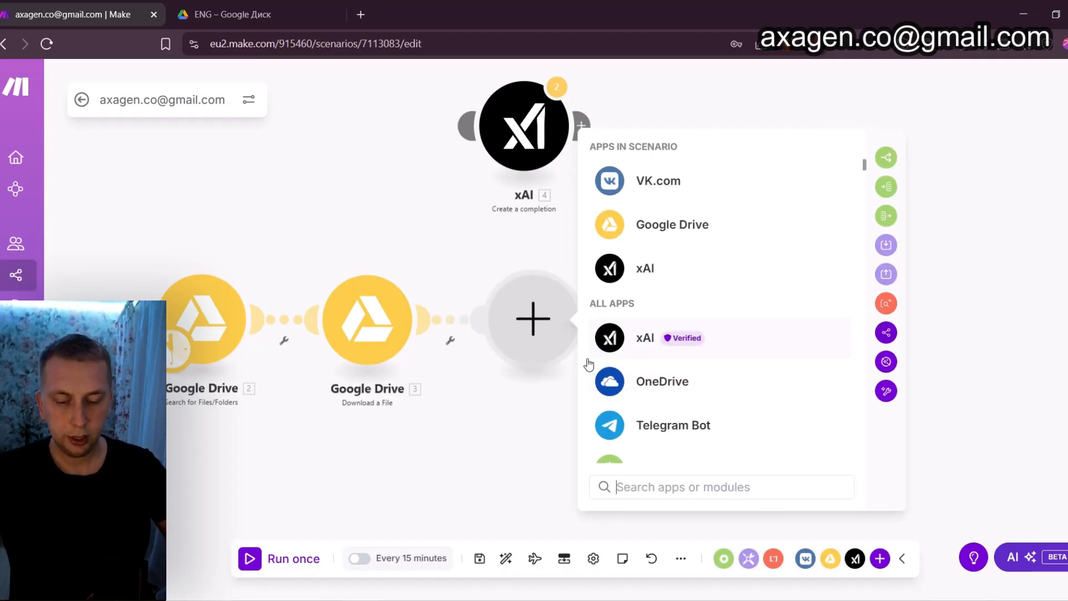
{"action": "type", "text": "ghat"}
{"action": "key", "text": "ctrl+a"}
{"action": "key", "text": "BackSpace"}
{"action": "type", "text": "c"}
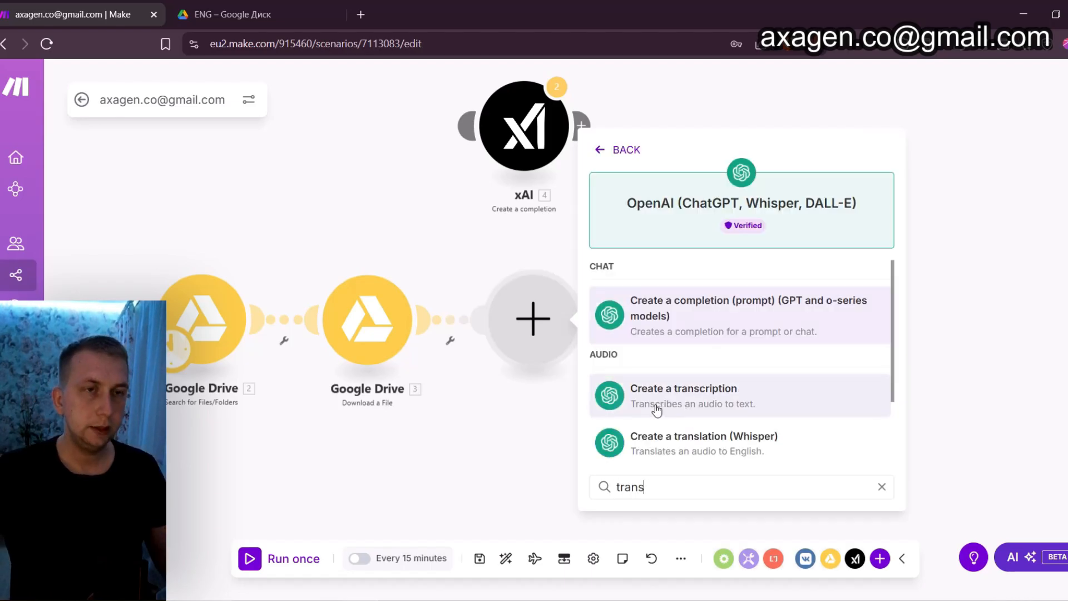
{"action": "left_click", "coordinate": [658, 412]}
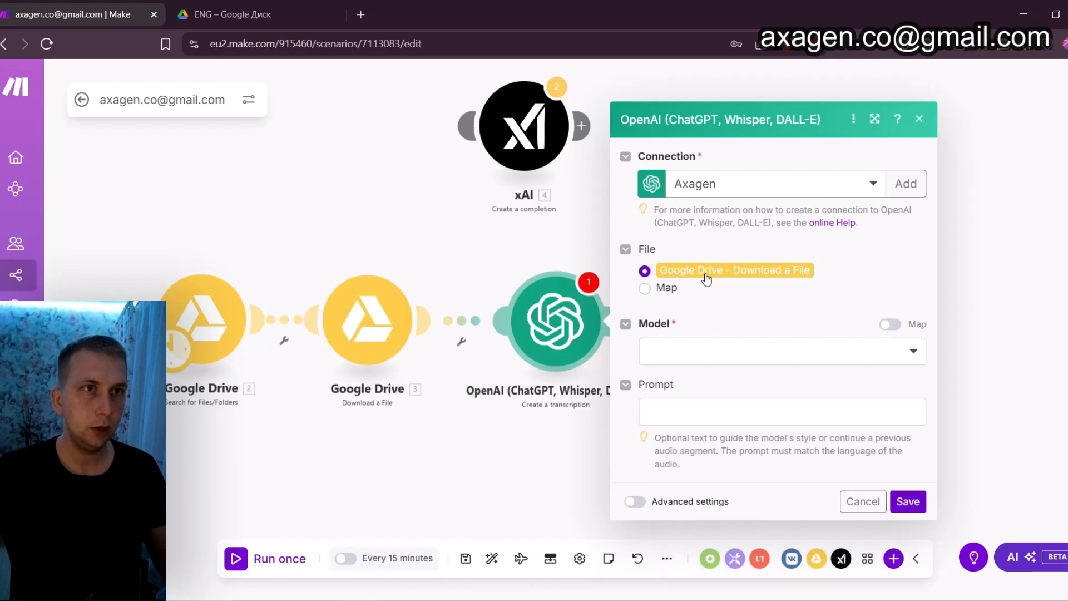
Map the transcription file using the Download a File Name and Data, set the model to gpt-4o-mini-transcribe and save
{"action": "left_click", "coordinate": [654, 291]}
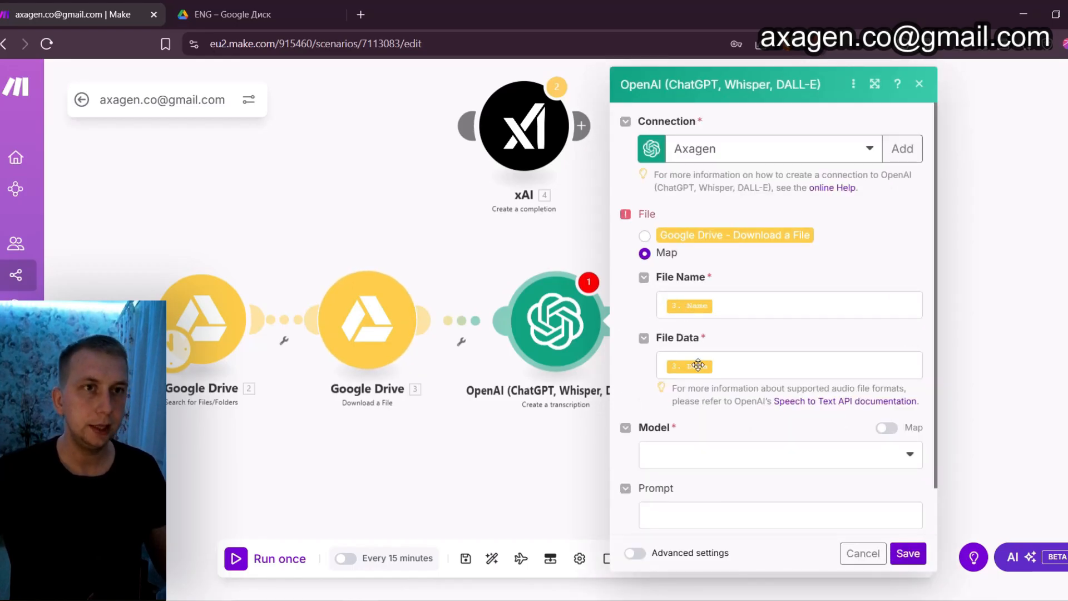
{"action": "scroll", "coordinate": [733, 312], "scroll_direction": "down", "scroll_amount": 1}
{"action": "left_click", "coordinate": [739, 404]}
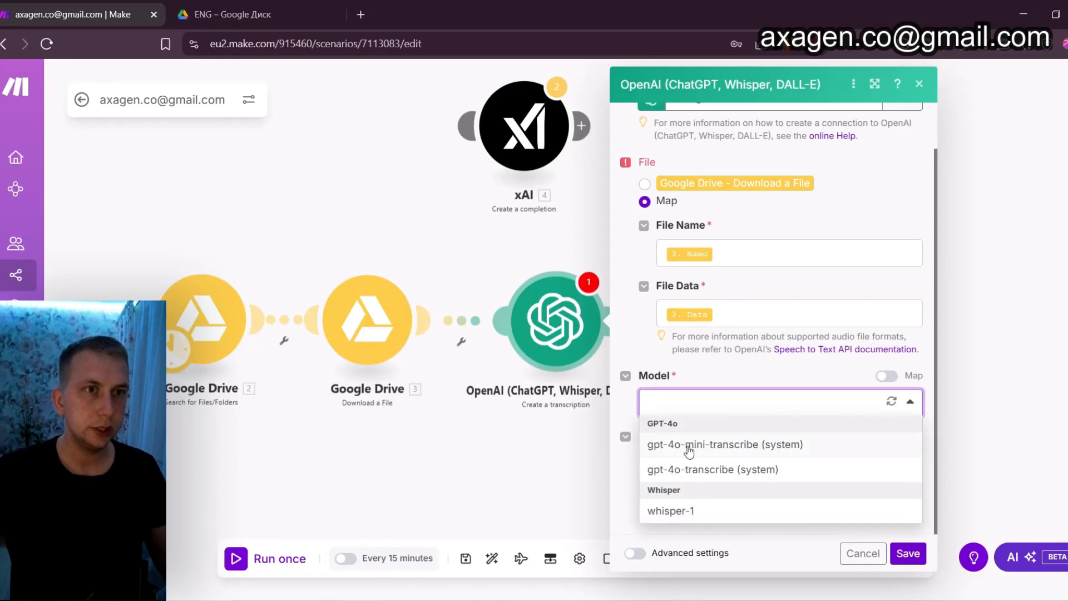
{"action": "left_click", "coordinate": [721, 445]}
{"action": "scroll", "coordinate": [777, 374], "scroll_direction": "down", "scroll_amount": 2}
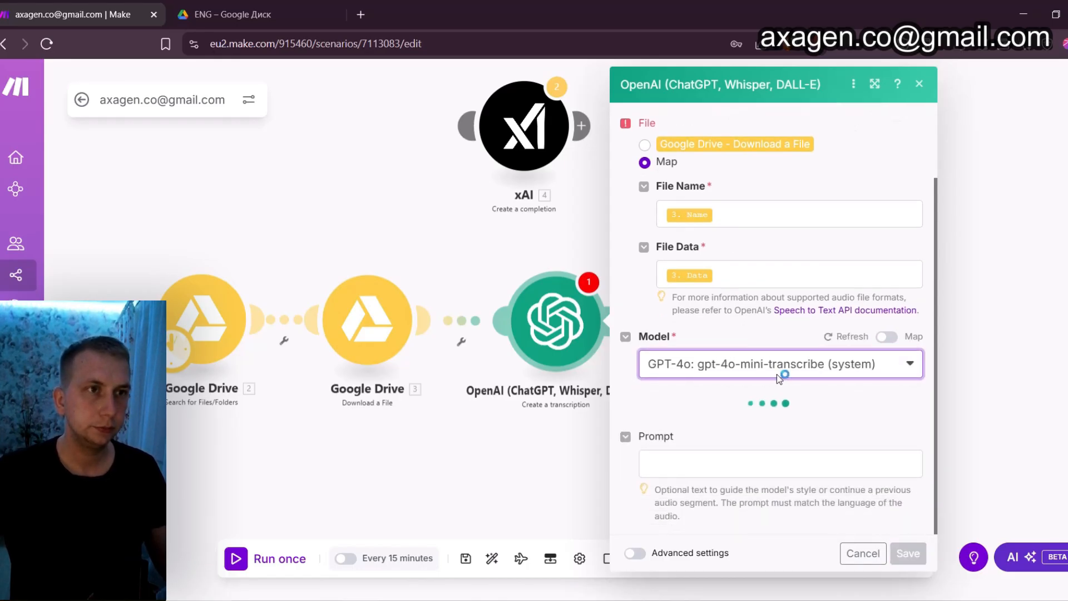
{"action": "left_click", "coordinate": [908, 554]}
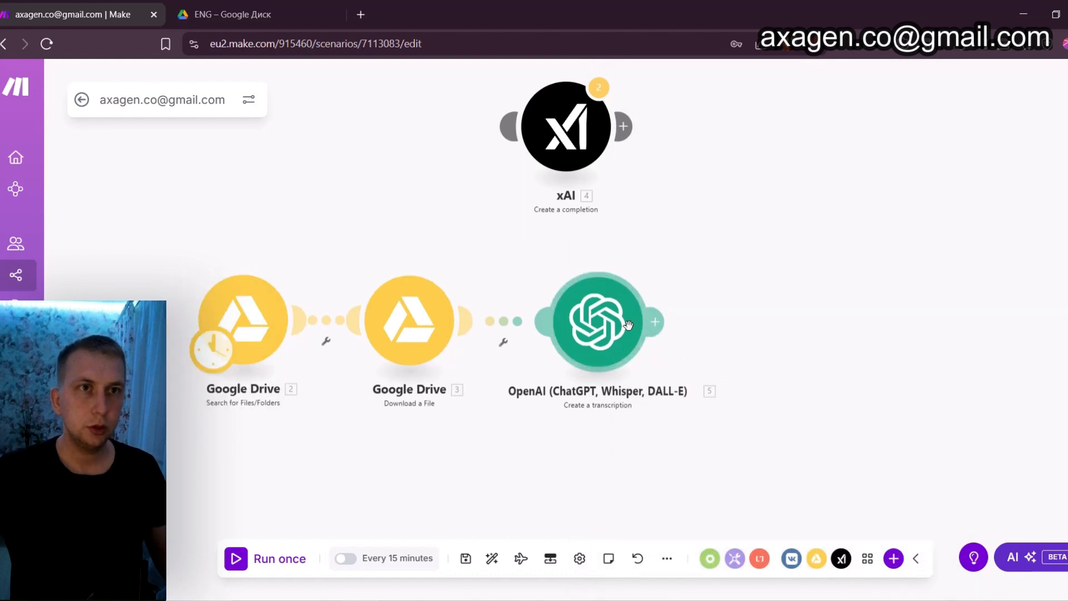
Run the scenario once and inspect the output of the file search and the text produced by the transcription module
{"action": "left_click", "coordinate": [275, 559]}
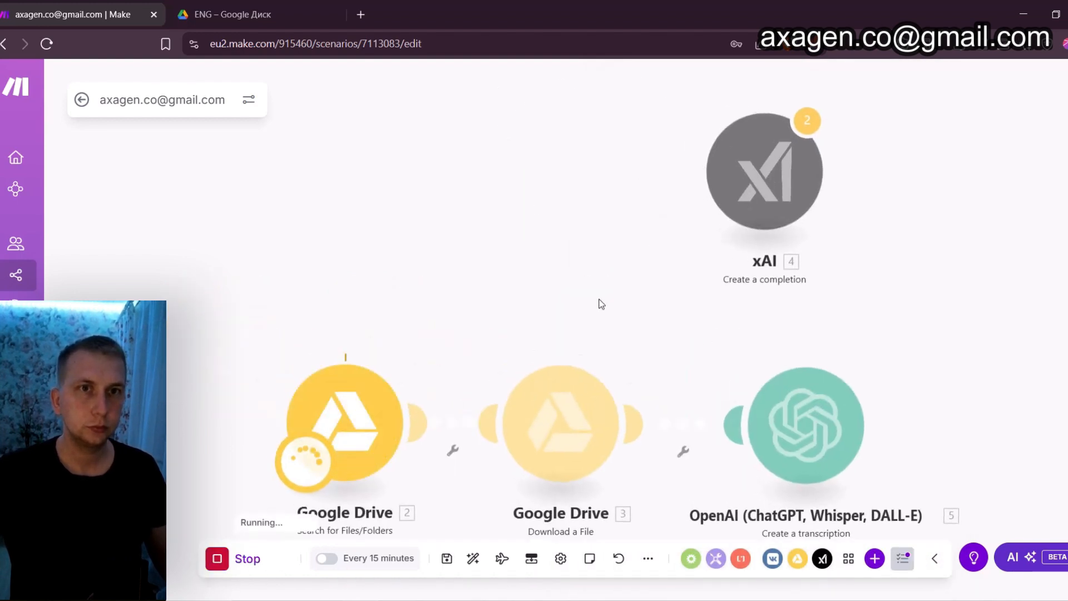
{"action": "left_click_drag", "start_coordinate": [510, 311], "coordinate": [449, 212]}
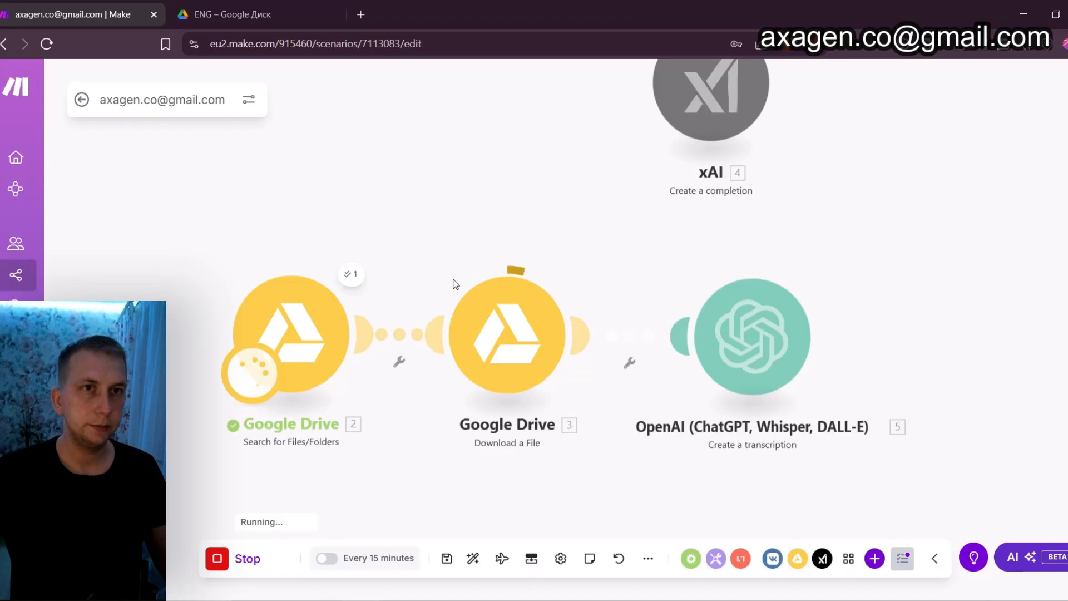
{"action": "left_click", "coordinate": [351, 274]}
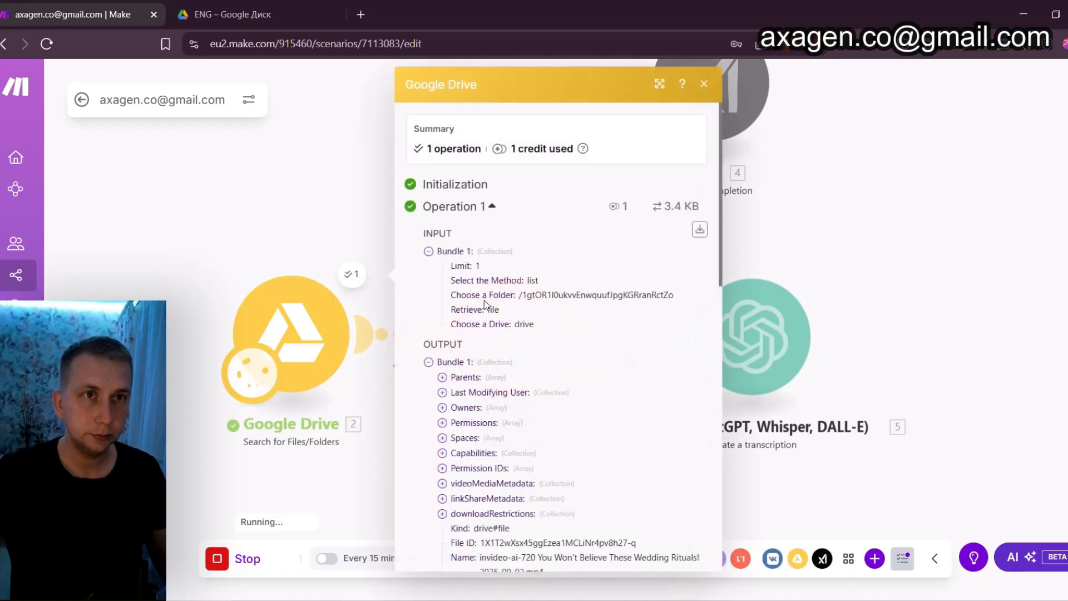
{"action": "scroll", "coordinate": [540, 359], "scroll_direction": "down", "scroll_amount": 3}
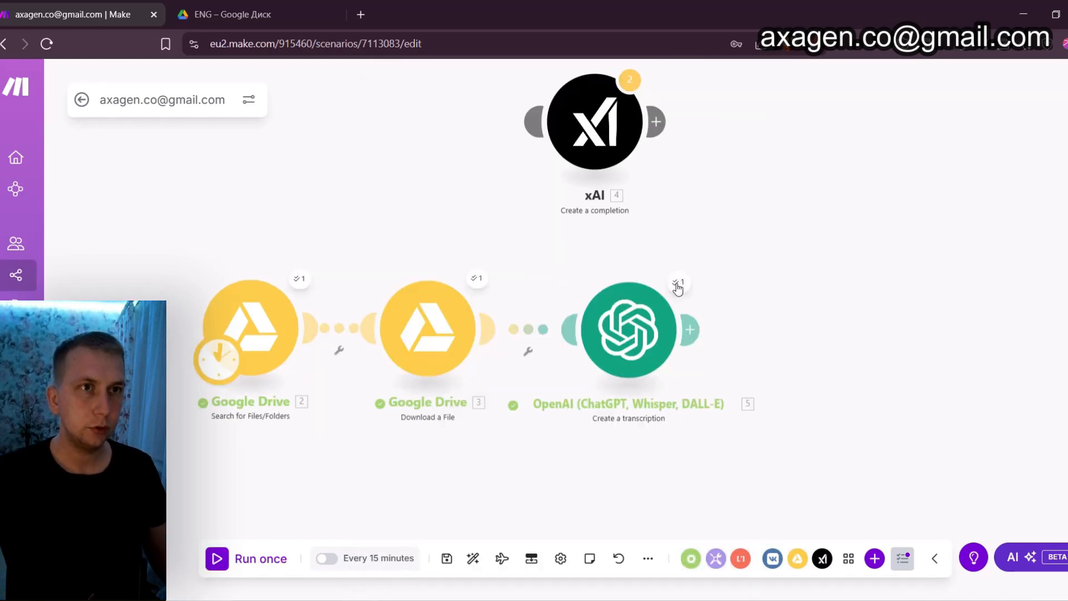
{"action": "left_click", "coordinate": [679, 282]}
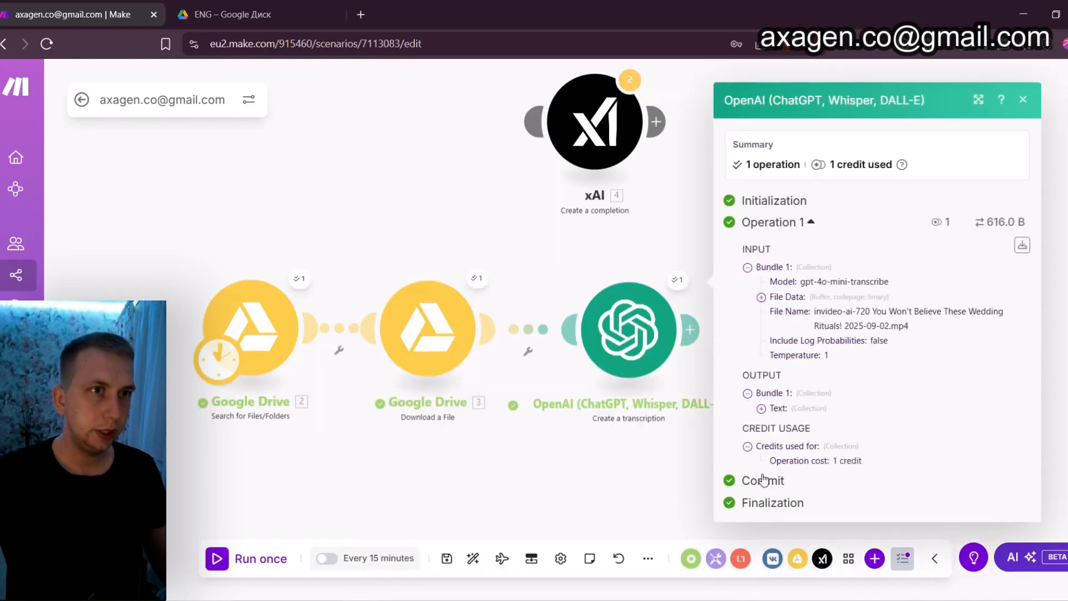
{"action": "left_click", "coordinate": [761, 408]}
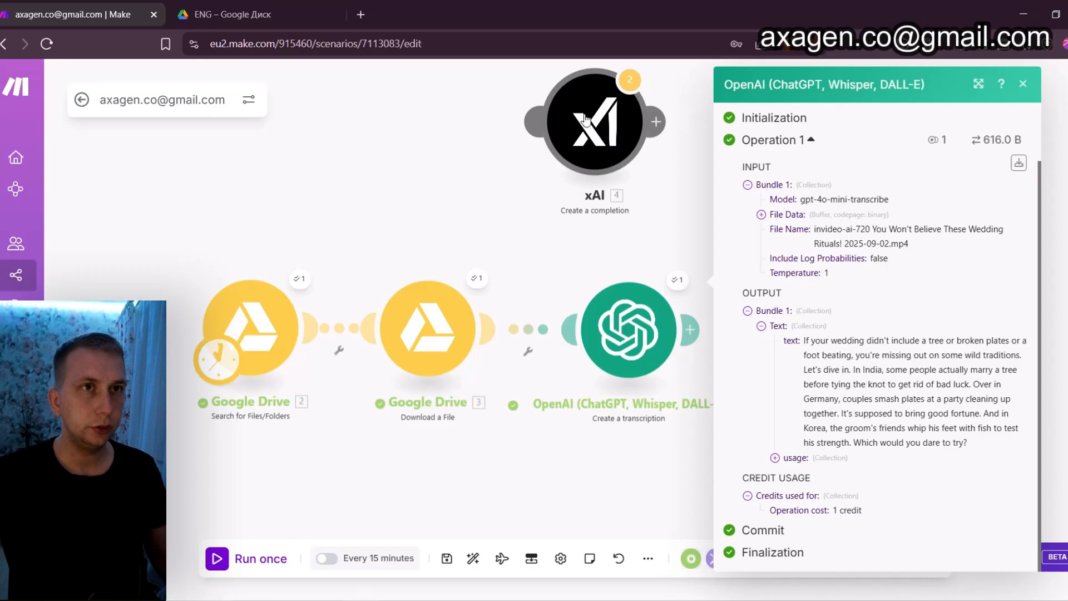
Link the xAI module after the Create a transcription module and open the mappable items for its Message 2 text content
{"action": "left_click_drag", "start_coordinate": [586, 118], "coordinate": [724, 307]}
{"action": "left_click", "coordinate": [699, 180]}
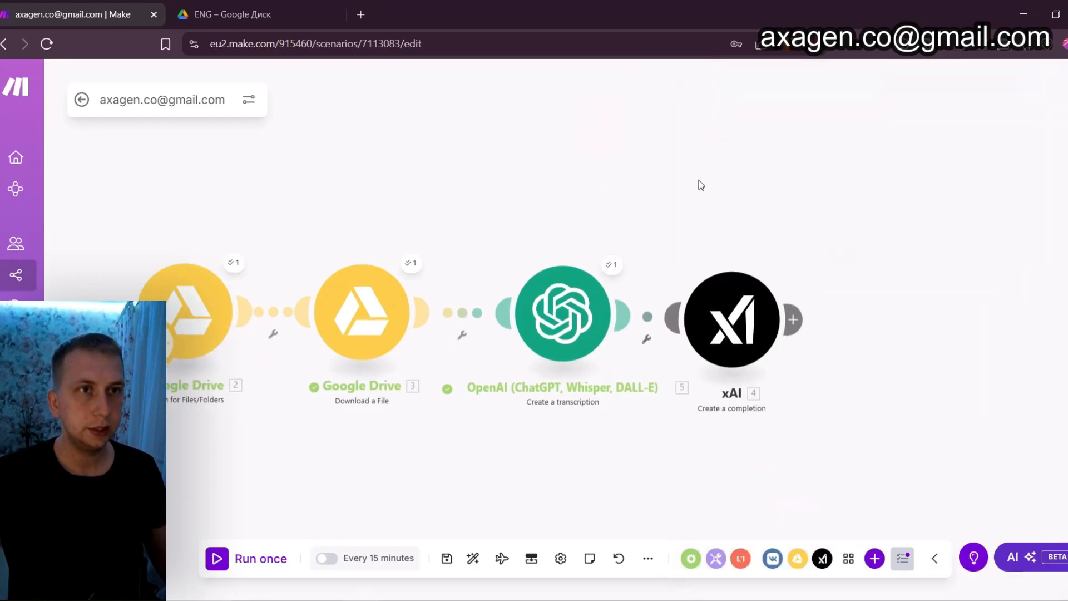
{"action": "left_click", "coordinate": [711, 331]}
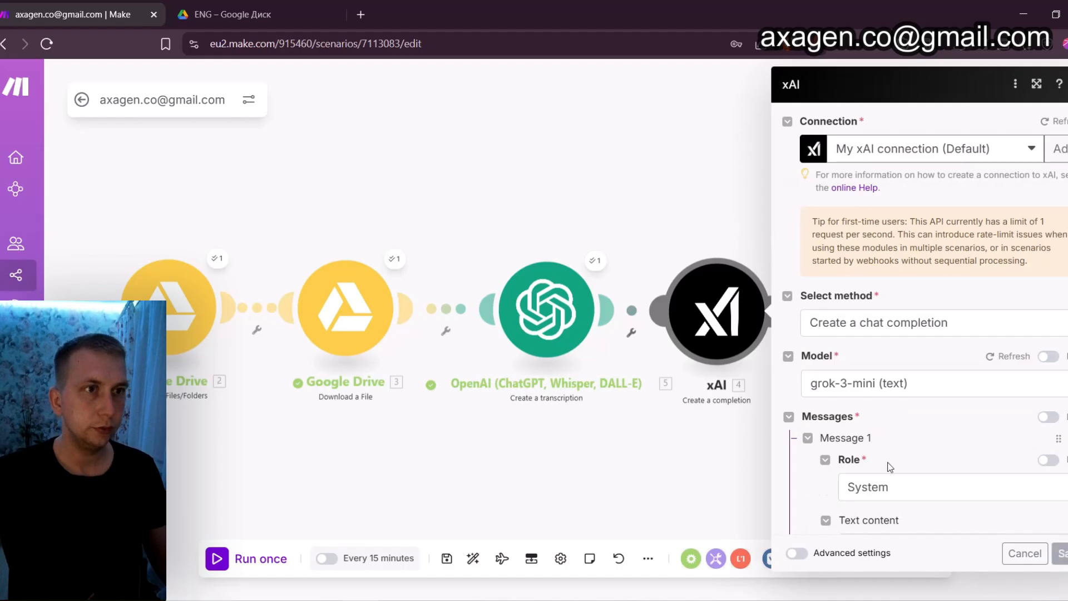
{"action": "scroll", "coordinate": [892, 455], "scroll_direction": "down", "scroll_amount": 1}
{"action": "scroll", "coordinate": [892, 456], "scroll_direction": "down", "scroll_amount": 4}
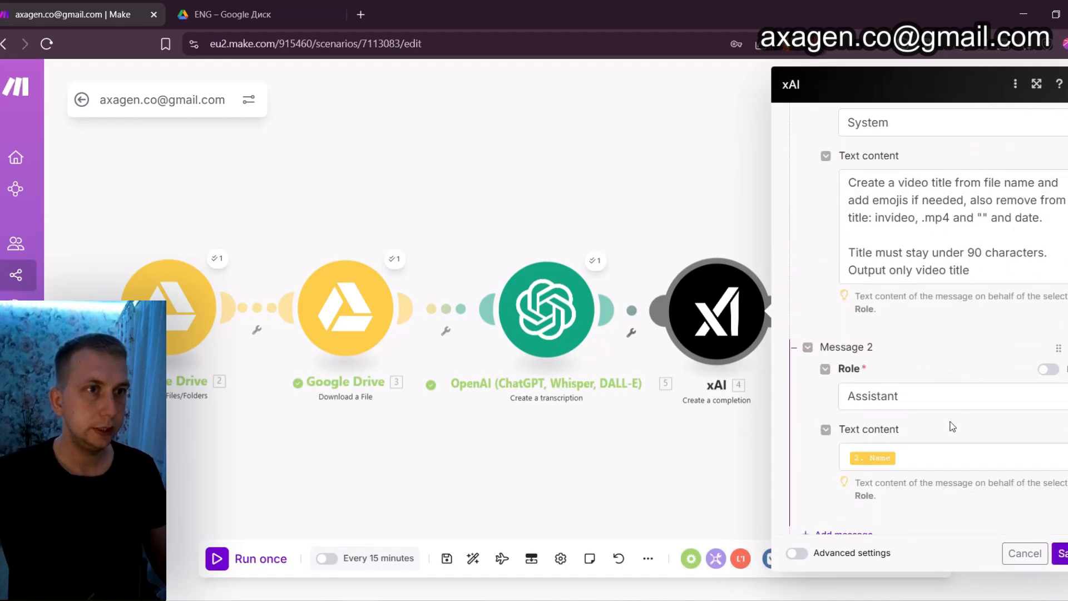
{"action": "left_click", "coordinate": [908, 457]}
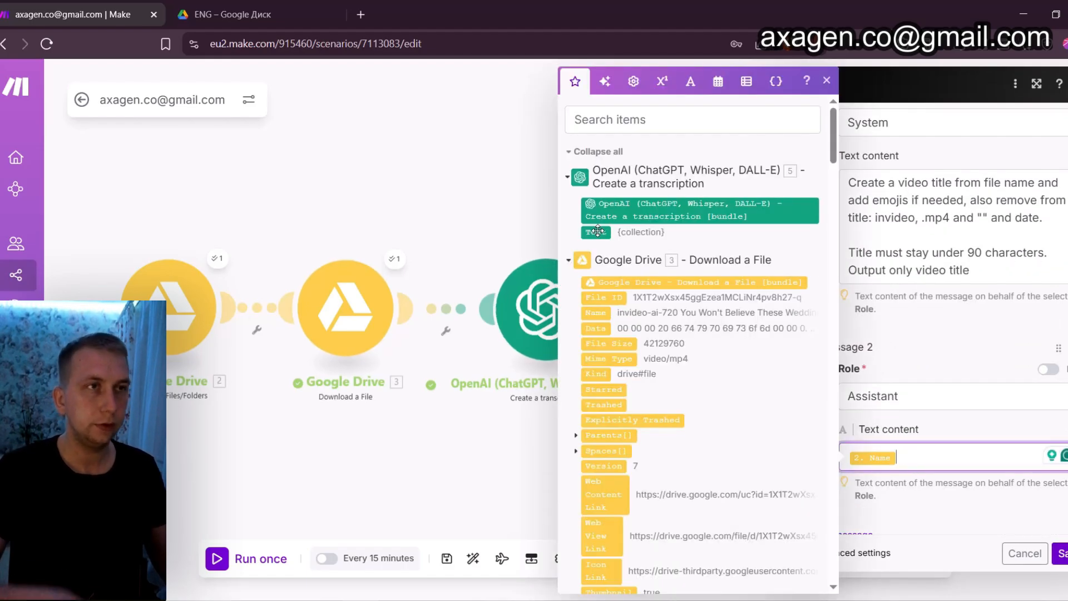
{"action": "left_click", "coordinate": [828, 85]}
Delete the OpenAI transcription module and link the xAI module directly after the Google Drive Download a File module
{"action": "right_click", "coordinate": [534, 322]}
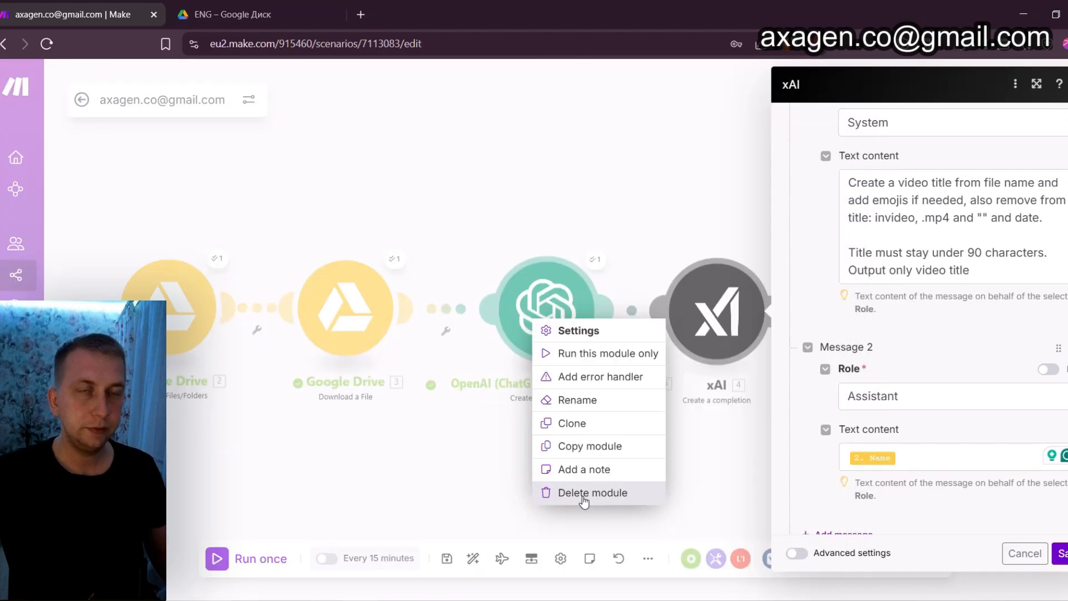
{"action": "left_click", "coordinate": [582, 494]}
{"action": "left_click_drag", "start_coordinate": [715, 303], "coordinate": [545, 298]}
Clone the xAI Create a completion module
{"action": "scroll", "coordinate": [569, 296], "scroll_direction": "down", "scroll_amount": 2}
{"action": "right_click", "coordinate": [570, 295]}
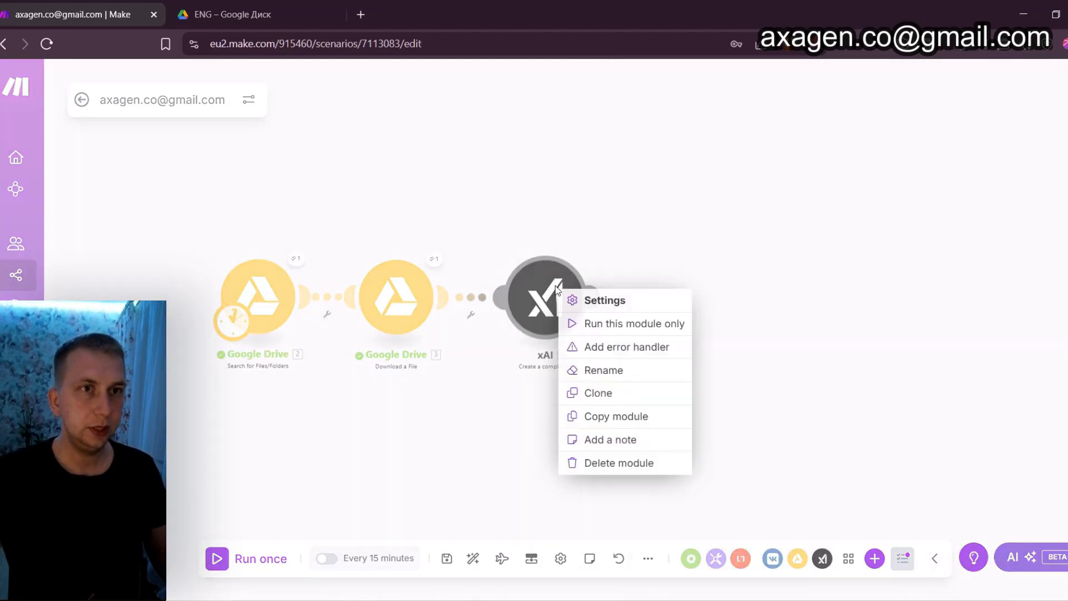
{"action": "left_click", "coordinate": [622, 393]}
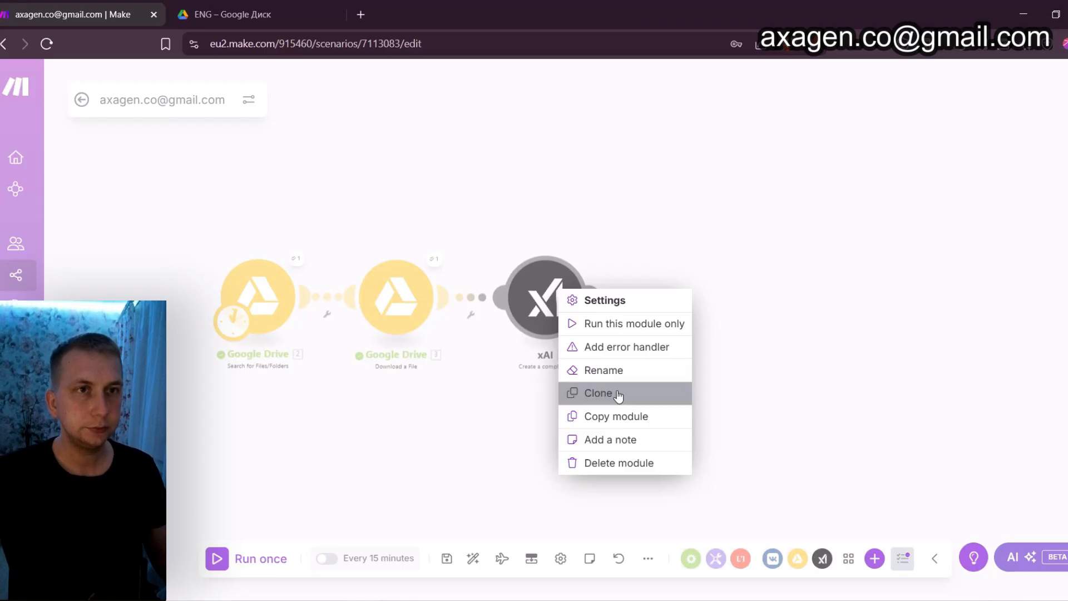
Rename the original xAI module, the one linked directly to Download a File, as "video title"
{"action": "left_click", "coordinate": [574, 406]}
{"action": "type", "text": "video title"}
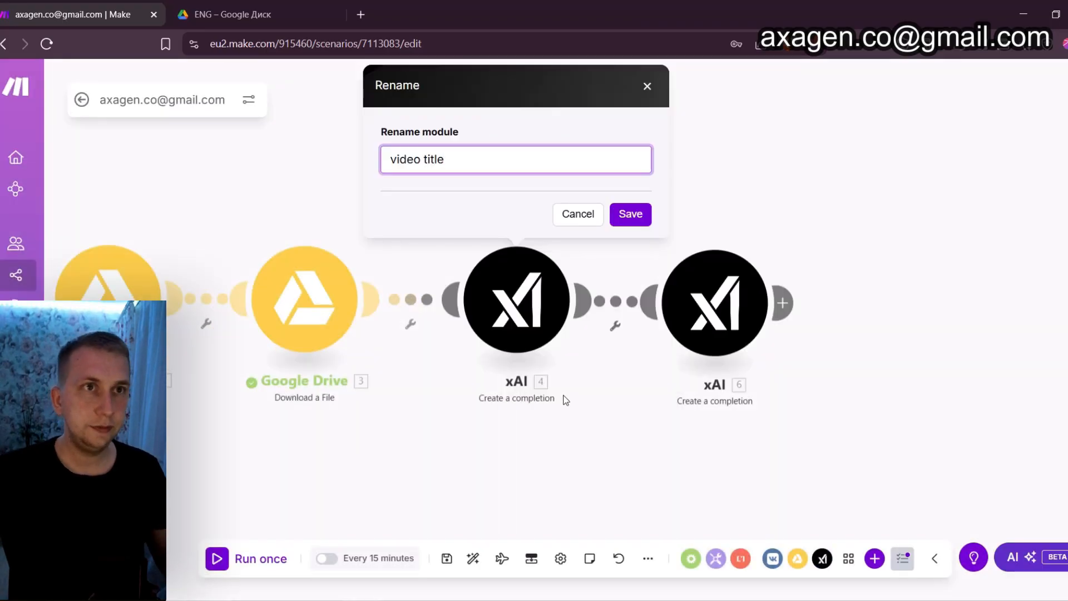
{"action": "left_click", "coordinate": [629, 213]}
Delete the cloned xAI module that follows the video title module
{"action": "right_click", "coordinate": [715, 311]}
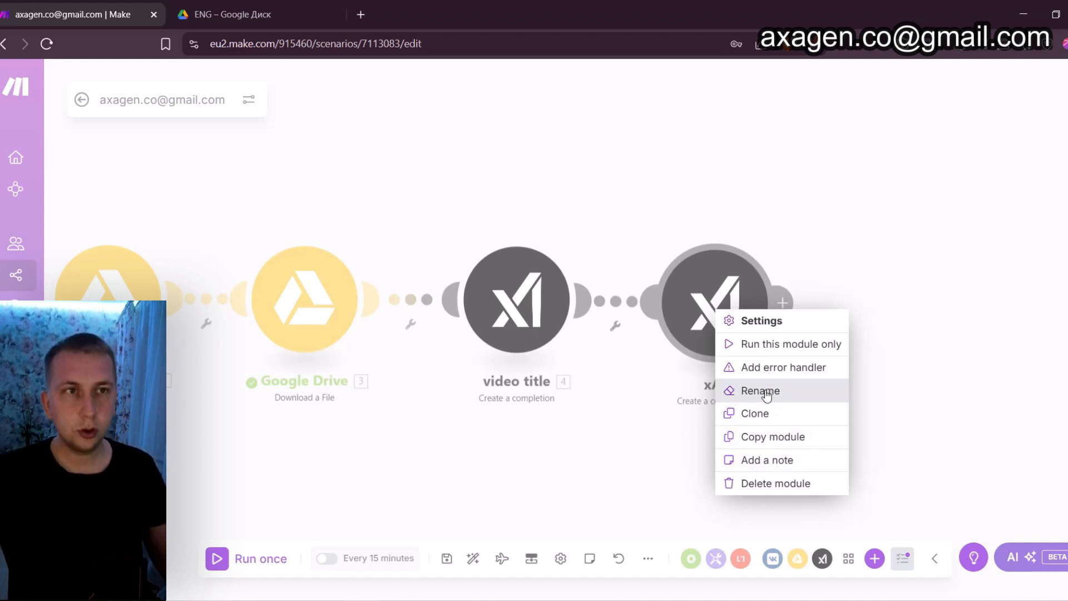
{"action": "right_click", "coordinate": [714, 307]}
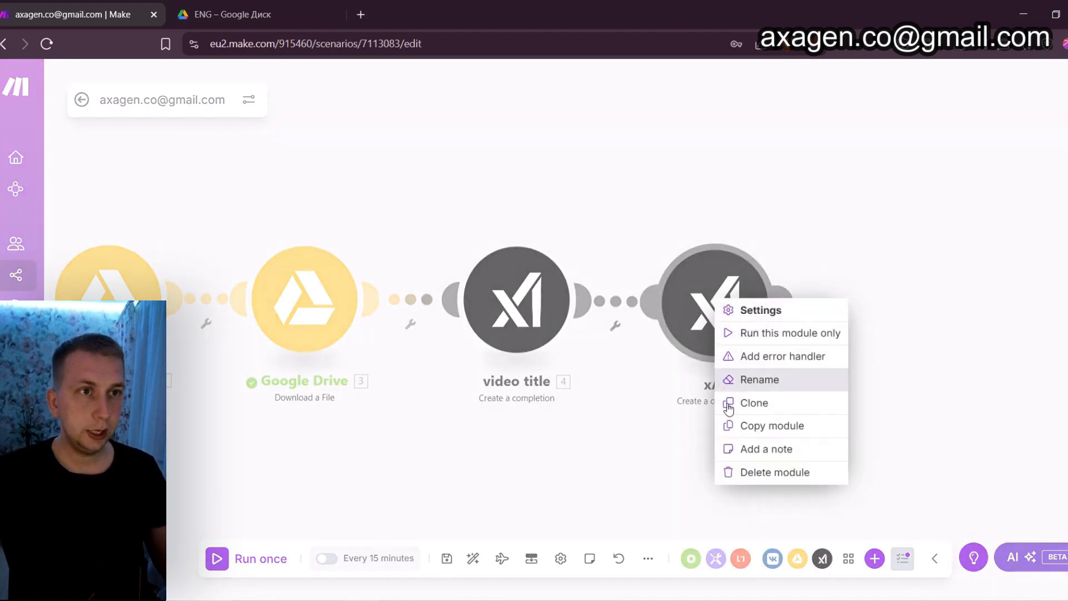
{"action": "left_click", "coordinate": [768, 483]}
{"action": "scroll", "coordinate": [649, 278], "scroll_direction": "down", "scroll_amount": 1}
{"action": "left_click_drag", "start_coordinate": [648, 266], "coordinate": [705, 250]}
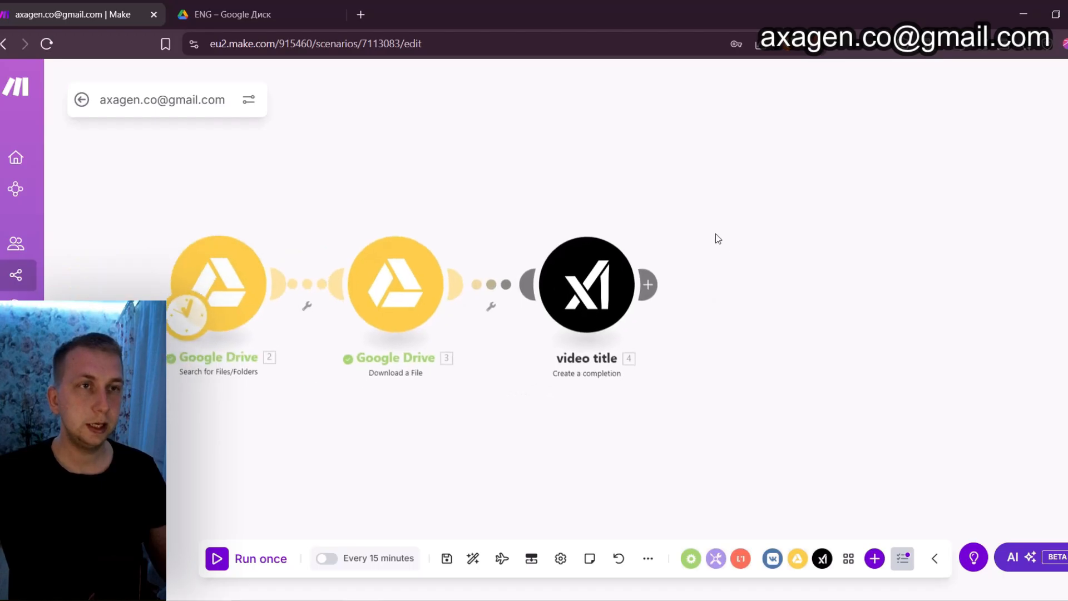
Add a Google Sheets Update a Row module after the video title module in the threads video scenario
{"action": "scroll", "coordinate": [733, 263], "scroll_direction": "down", "scroll_amount": 1}
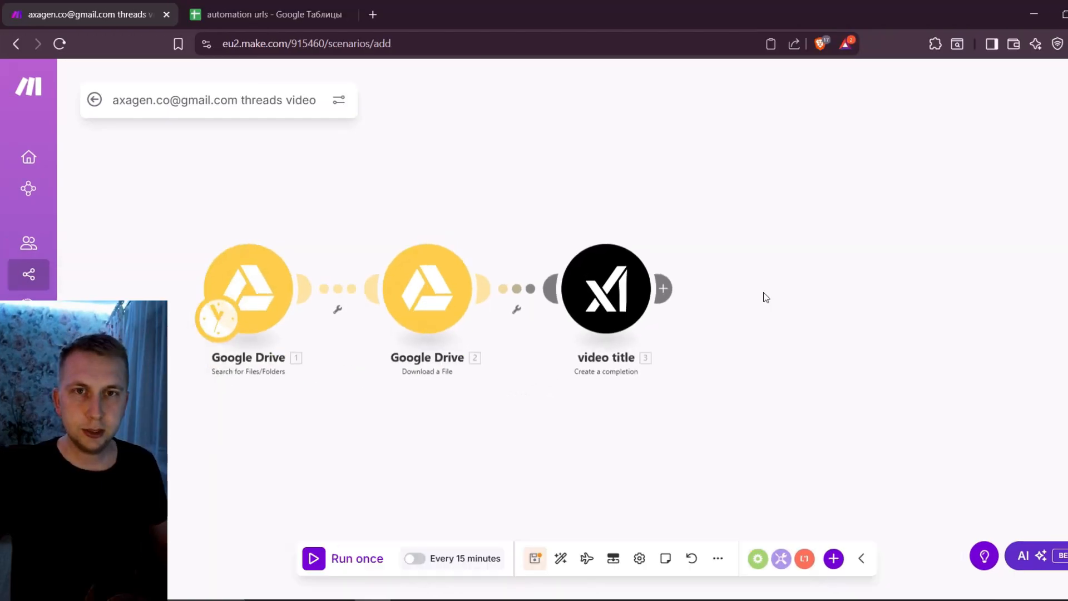
{"action": "right_click", "coordinate": [765, 297]}
{"action": "left_click", "coordinate": [781, 306]}
{"action": "type", "text": "sheets"}
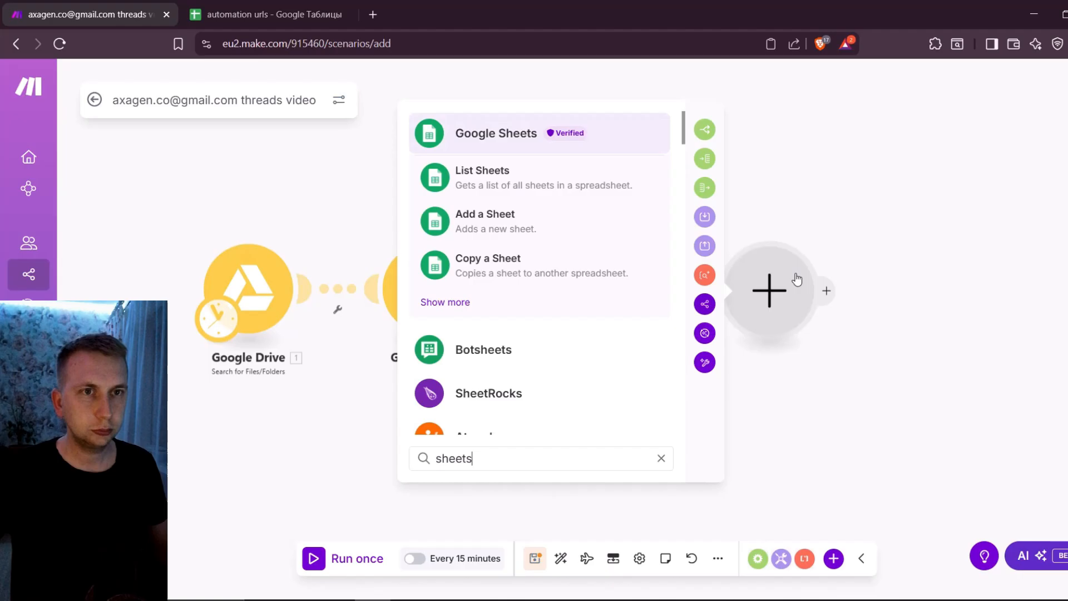
{"action": "left_click", "coordinate": [489, 134]}
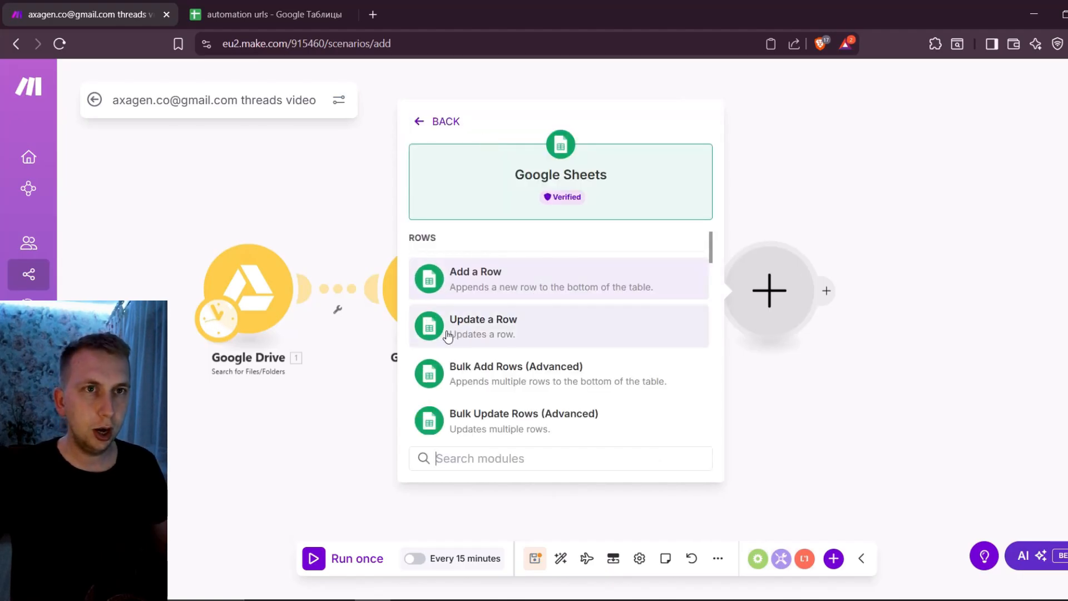
{"action": "left_click", "coordinate": [503, 336]}
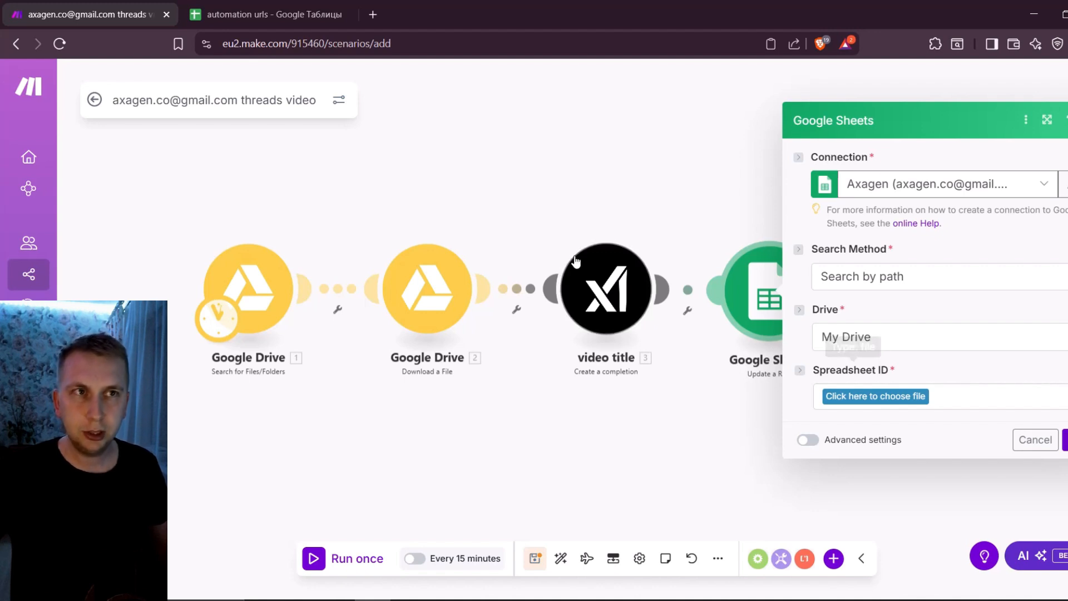
{"action": "left_click", "coordinate": [690, 189]}
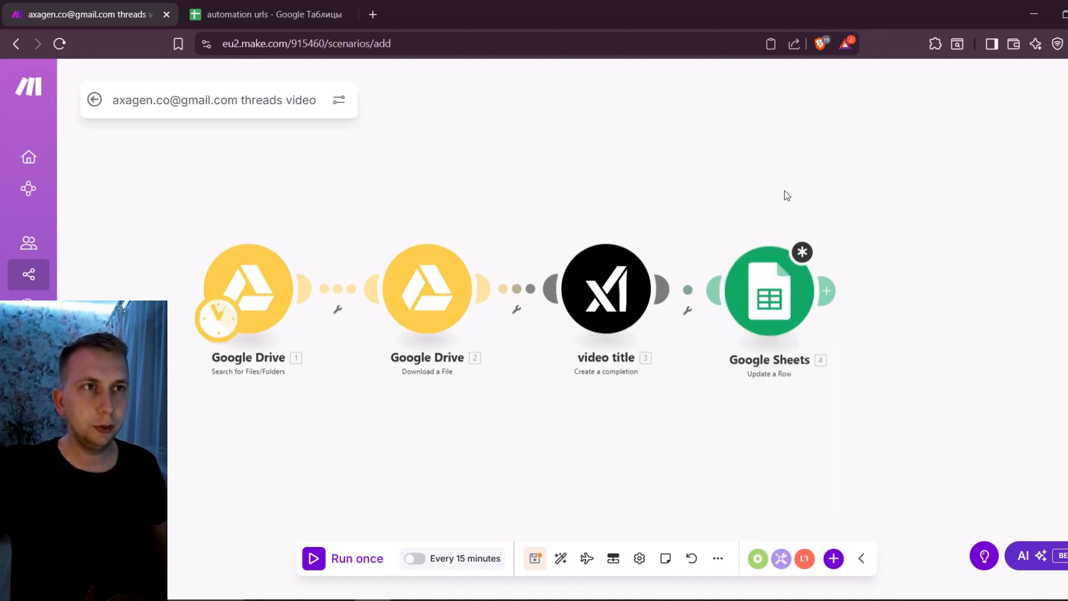
Start another module beside Google Sheets and search the available apps for "threads"
{"action": "right_click", "coordinate": [983, 273]}
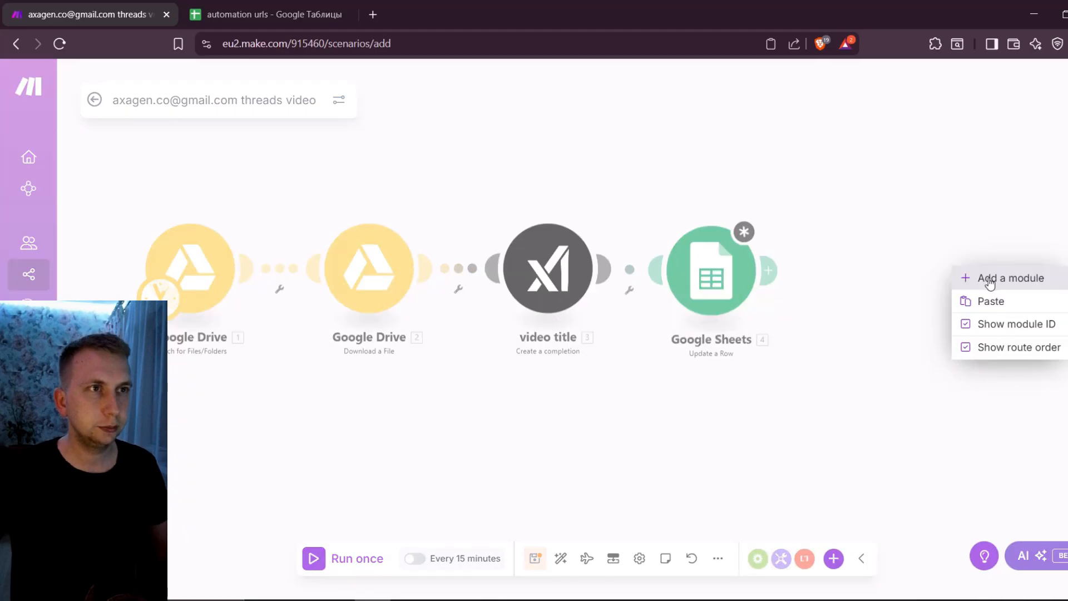
{"action": "left_click", "coordinate": [986, 278]}
{"action": "type", "text": "threads"}
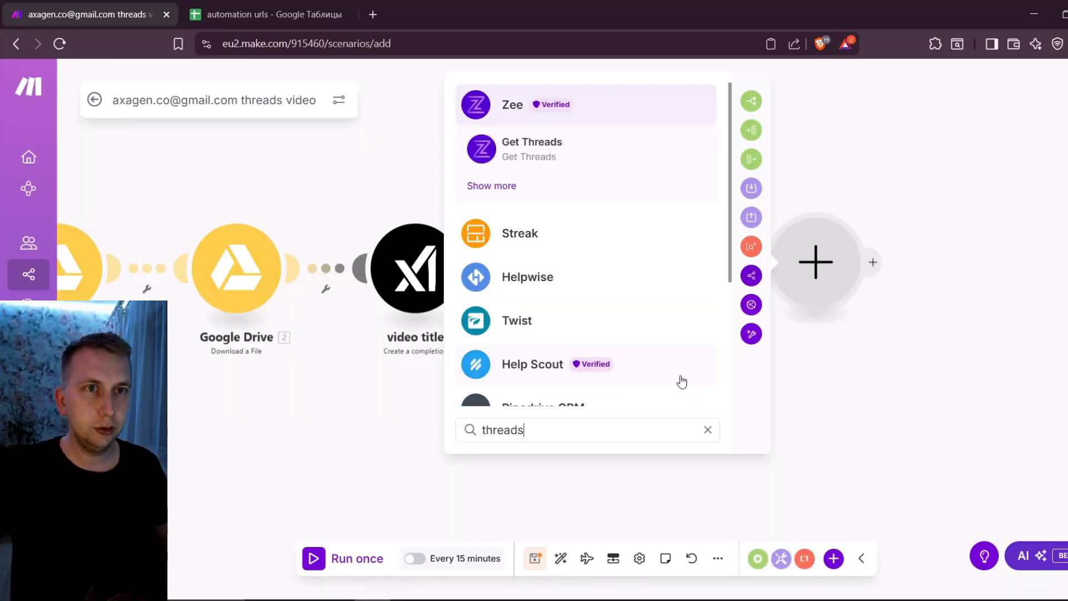
{"action": "scroll", "coordinate": [580, 201], "scroll_direction": "down", "scroll_amount": 1}
{"action": "scroll", "coordinate": [590, 320], "scroll_direction": "up", "scroll_amount": 1}
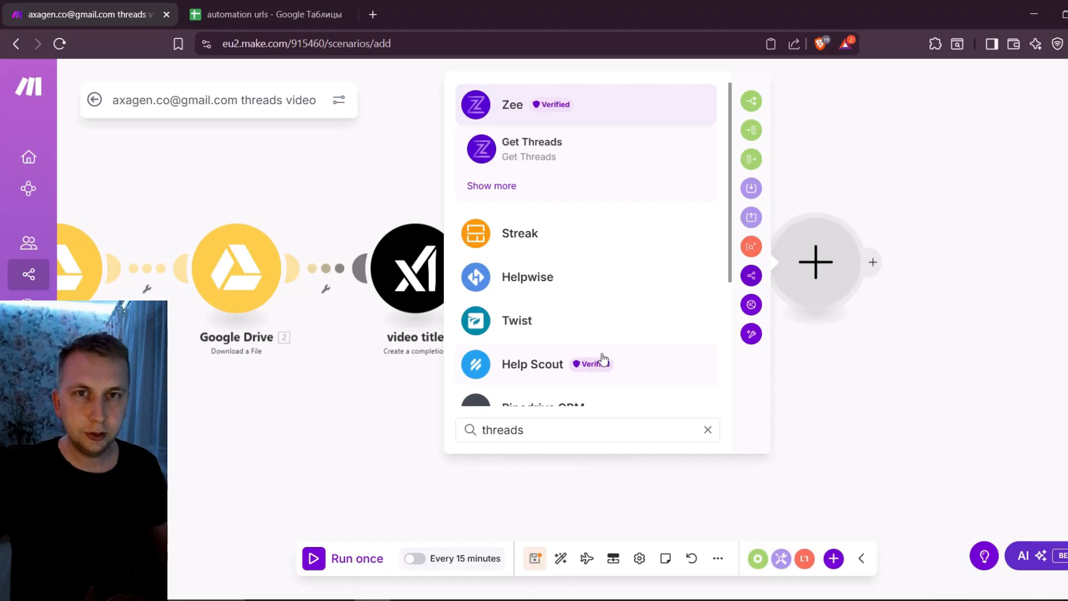
Search the available apps for "buffer" and discard the empty module without choosing an app
{"action": "key", "text": "ctrl+a"}
{"action": "type", "text": "bu"}
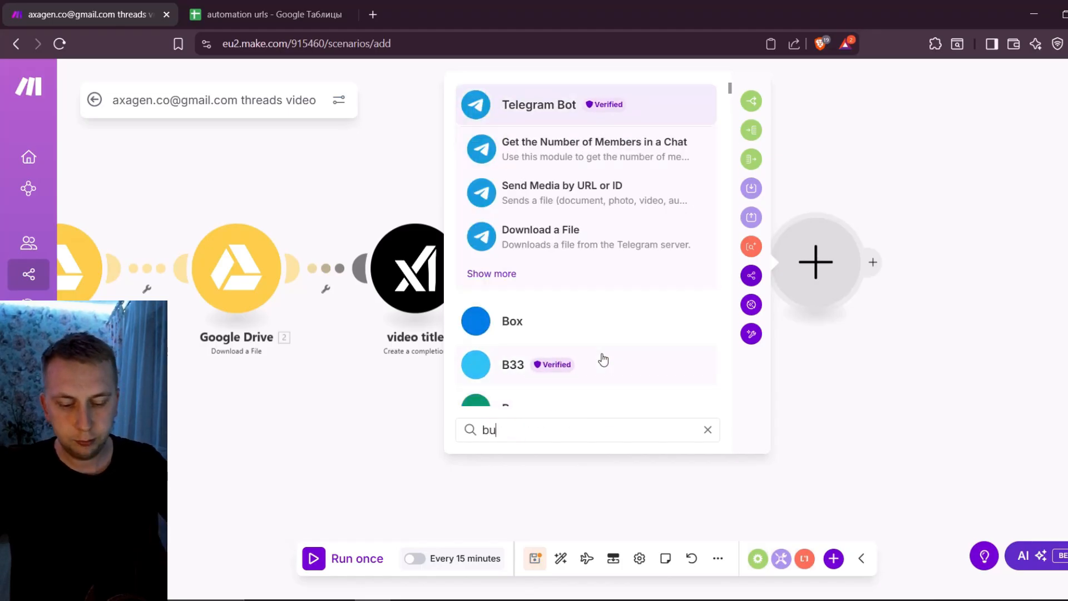
{"action": "type", "text": "ffer"}
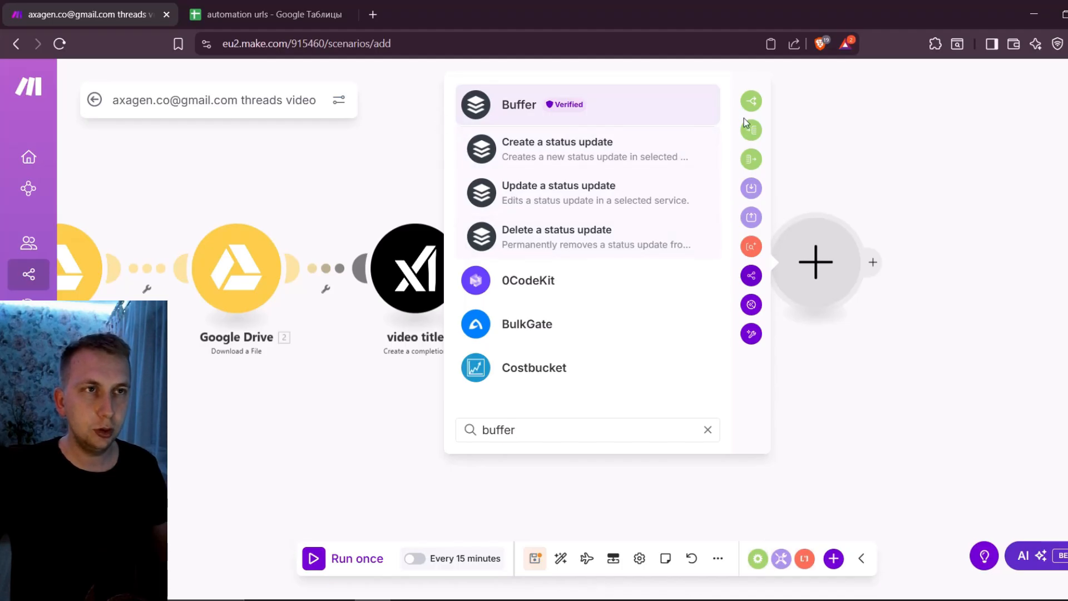
{"action": "left_click", "coordinate": [845, 155]}
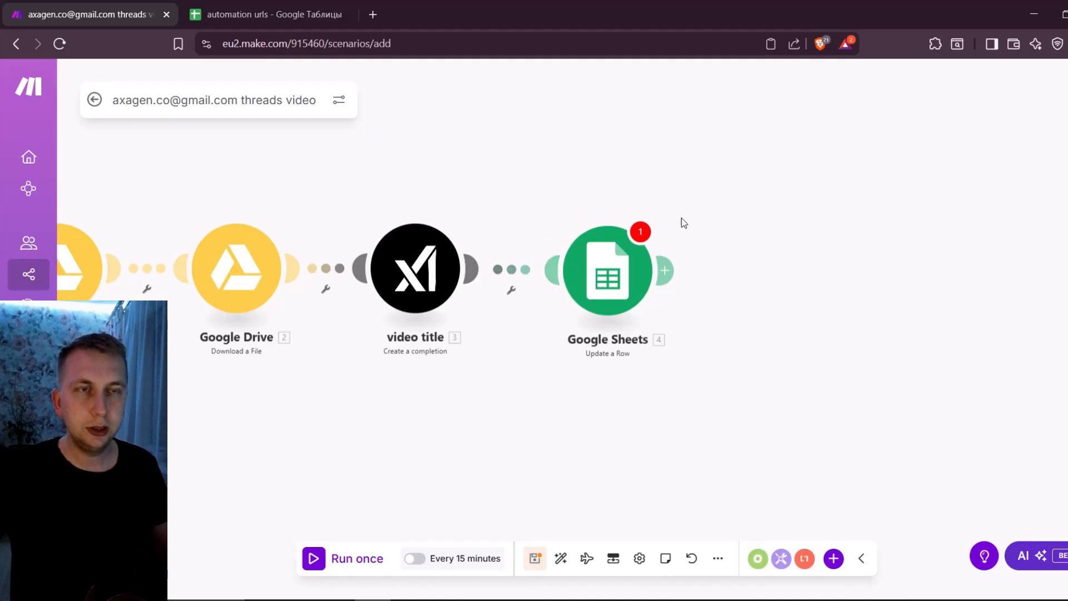
Open the Update a Row settings, switch to the automation urls spreadsheet and enter the header "title" in cell B1
{"action": "left_click", "coordinate": [613, 291]}
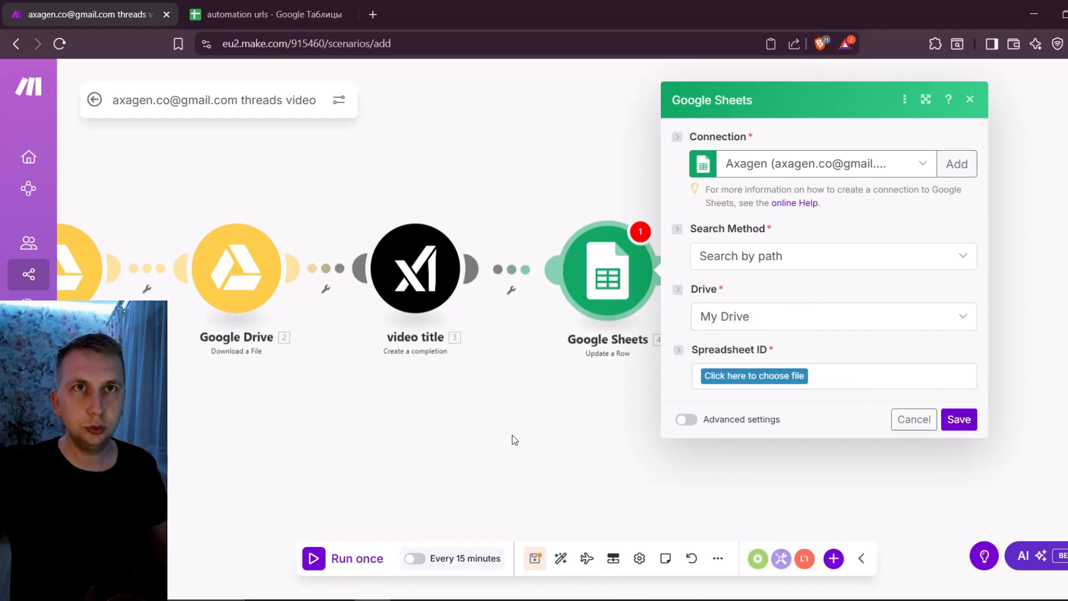
{"action": "left_click", "coordinate": [249, 7]}
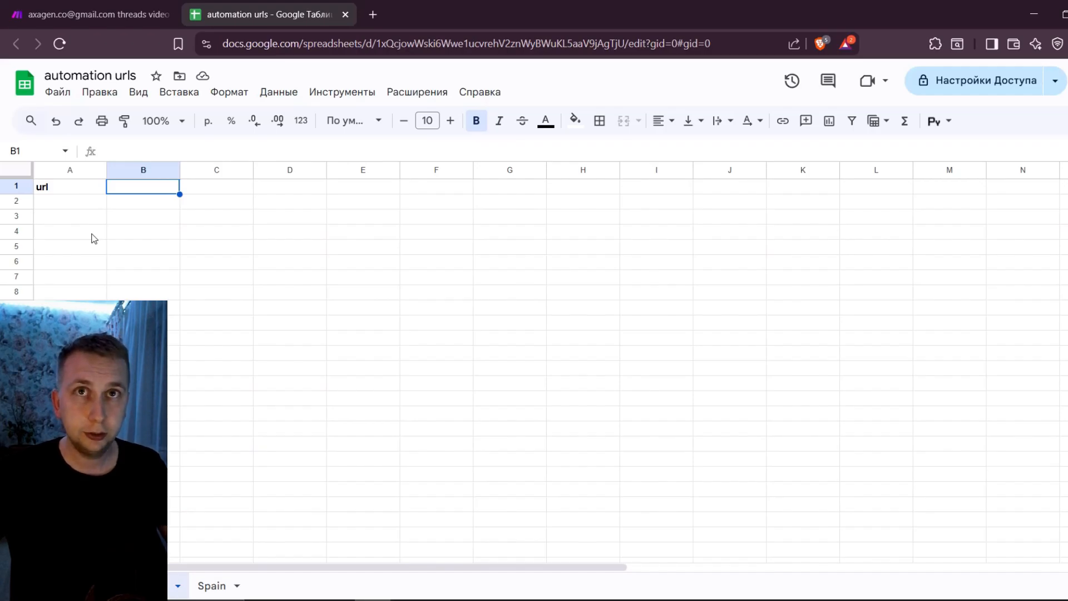
{"action": "type", "text": "title"}
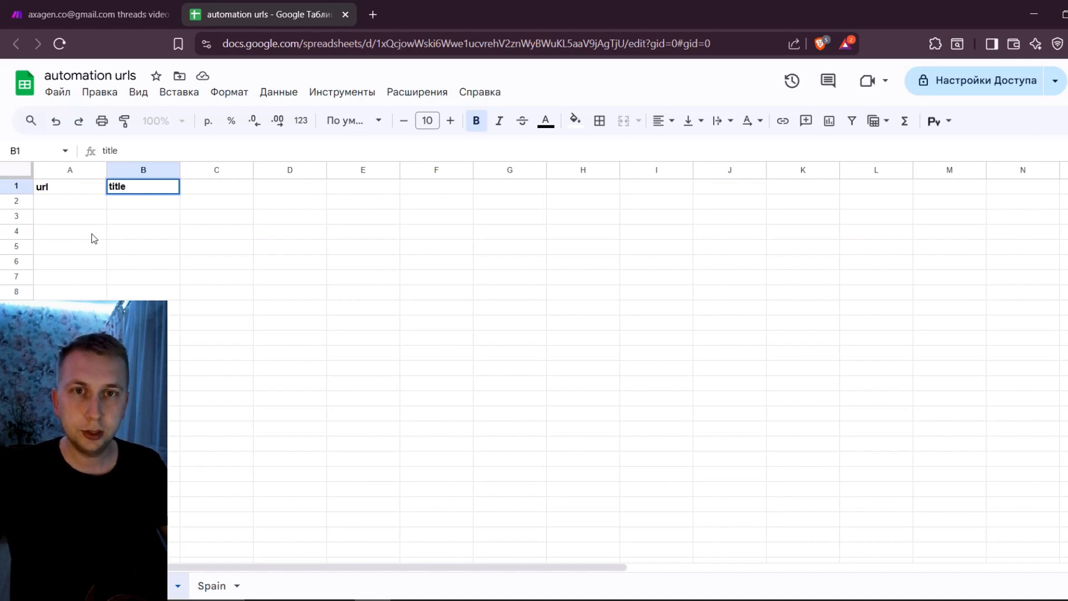
{"action": "key", "text": "Tab"}
{"action": "type", "text": "tags"}
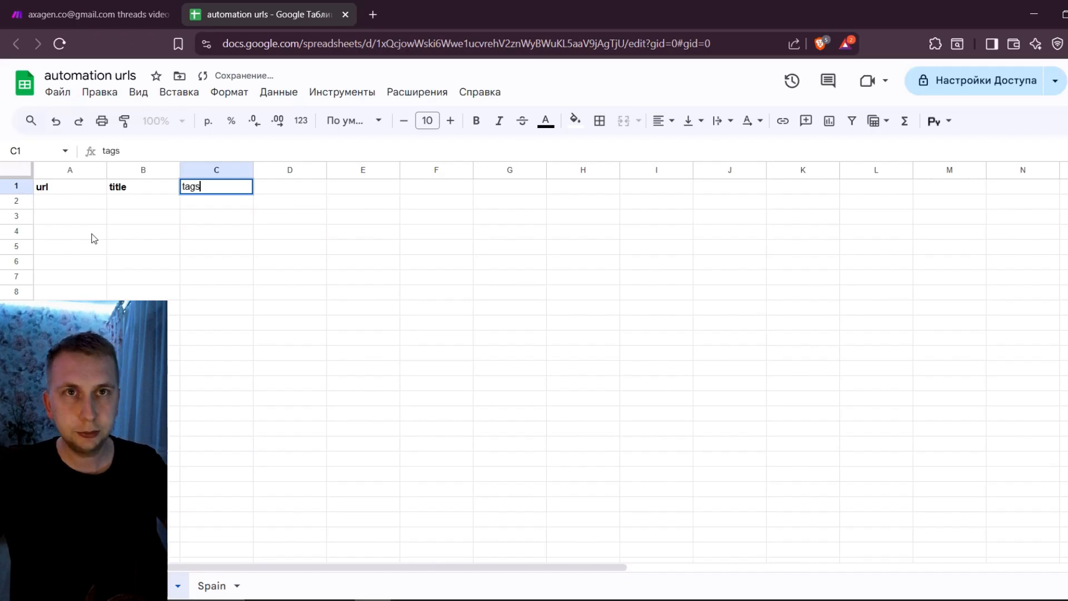
{"action": "key", "text": "Tab"}
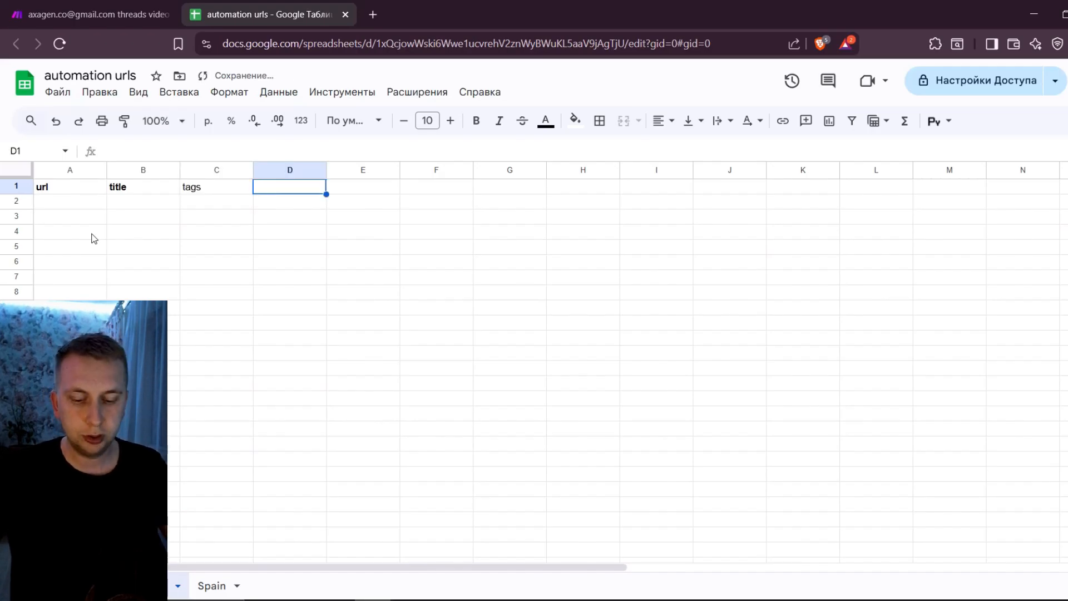
{"action": "type", "text": "des"}
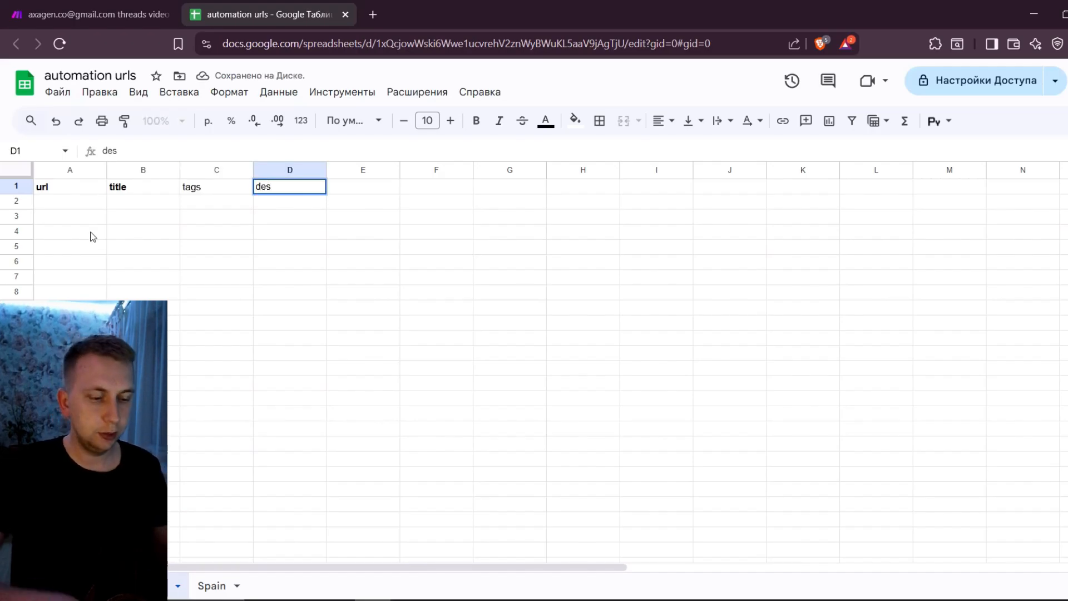
{"action": "key", "text": "Escape"}
{"action": "left_click", "coordinate": [218, 190]}
{"action": "key", "text": "Delete"}
{"action": "left_click", "coordinate": [235, 282]}
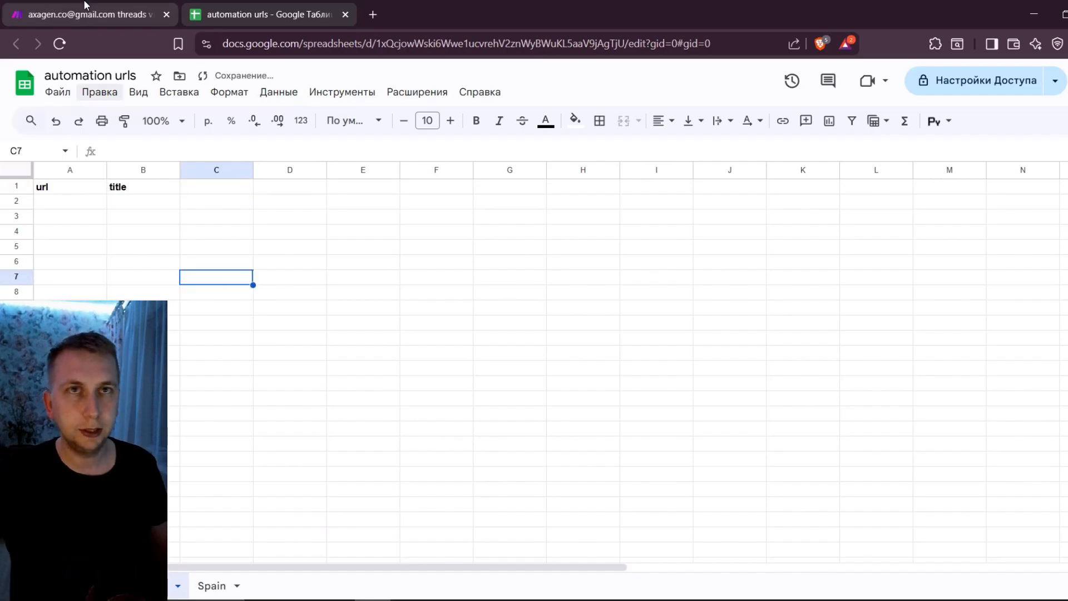
Return to Make and point the Update a Row module to the automation urls spreadsheet in My Drive and its Novabytes7 sheet
{"action": "left_click", "coordinate": [87, 6]}
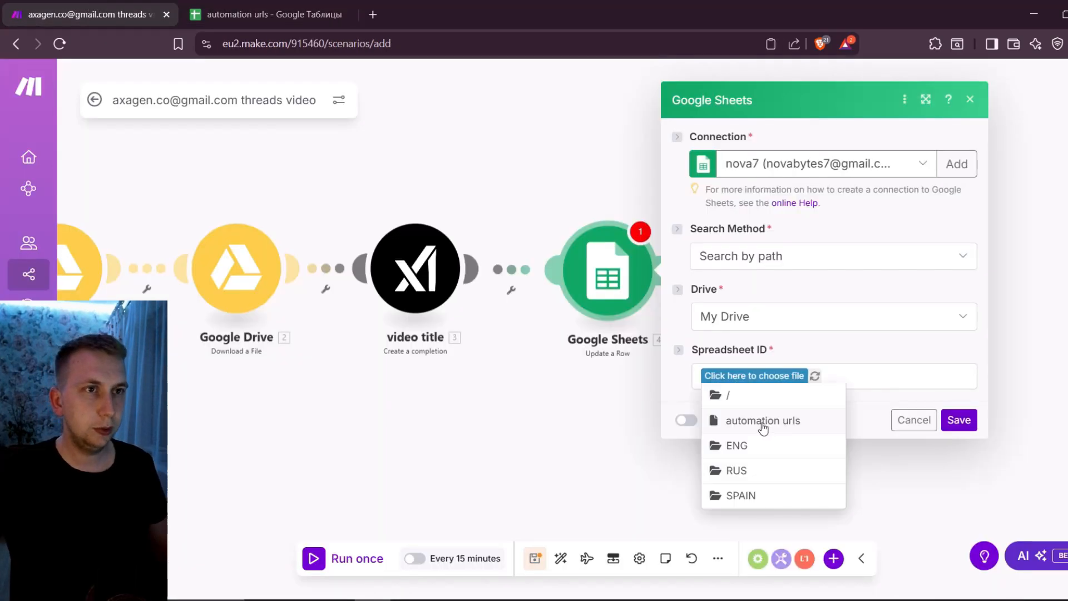
{"action": "left_click", "coordinate": [763, 423]}
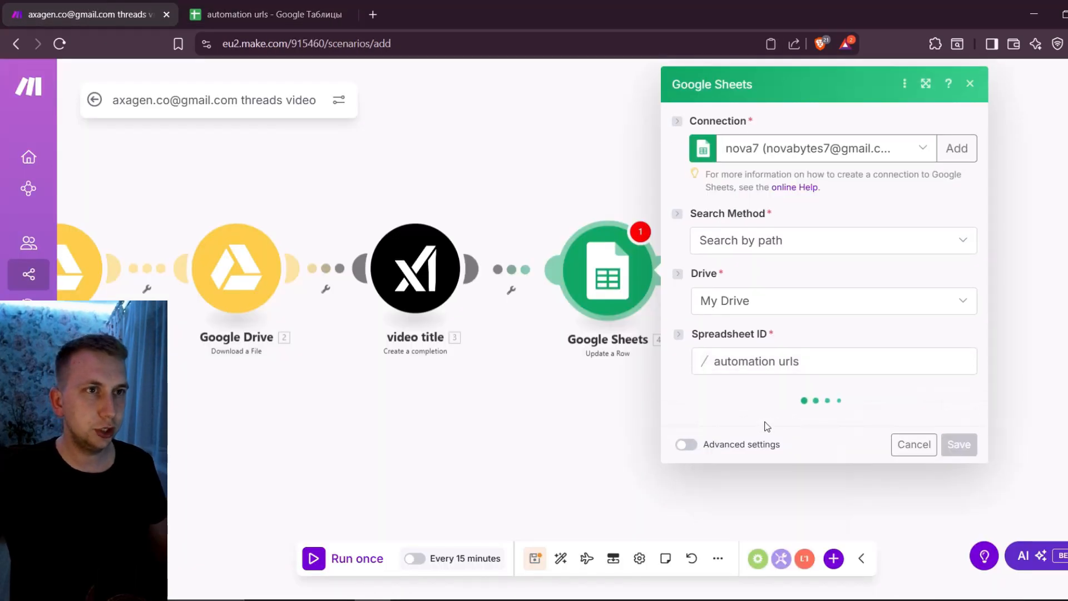
{"action": "left_click", "coordinate": [768, 424]}
{"action": "left_click", "coordinate": [729, 370]}
{"action": "left_click", "coordinate": [766, 408]}
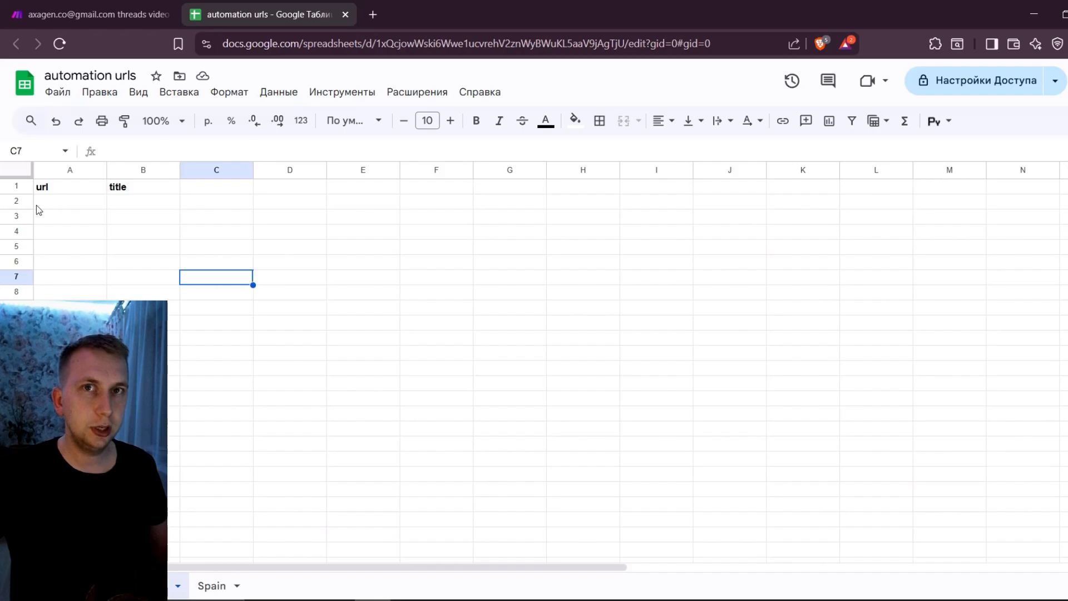
Set the row number to 2 in the Update a Row module and save its settings
{"action": "left_click", "coordinate": [55, 14]}
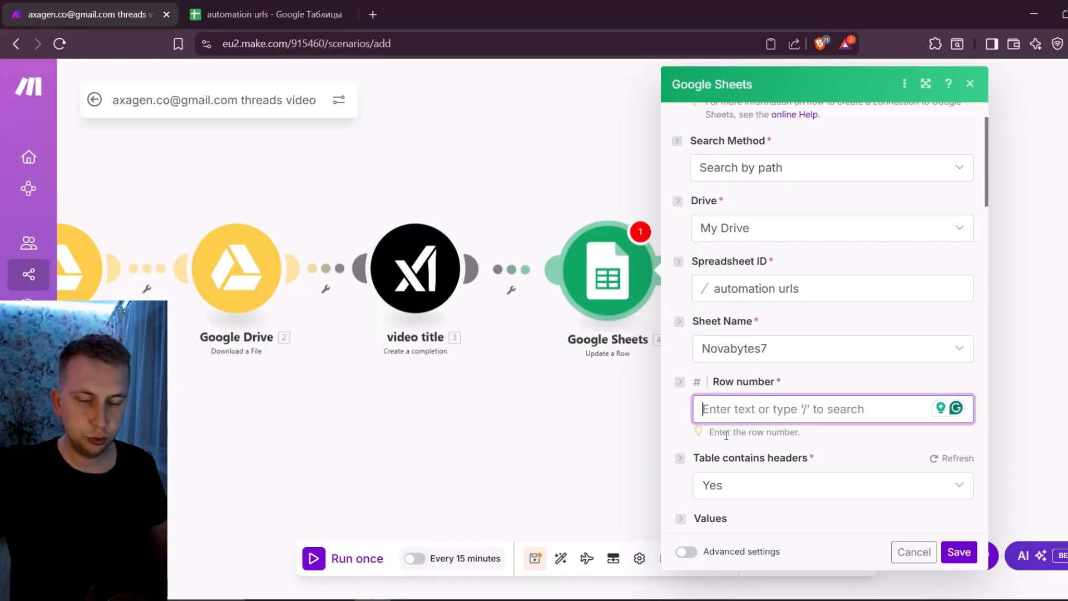
{"action": "type", "text": "2"}
{"action": "left_click", "coordinate": [842, 447]}
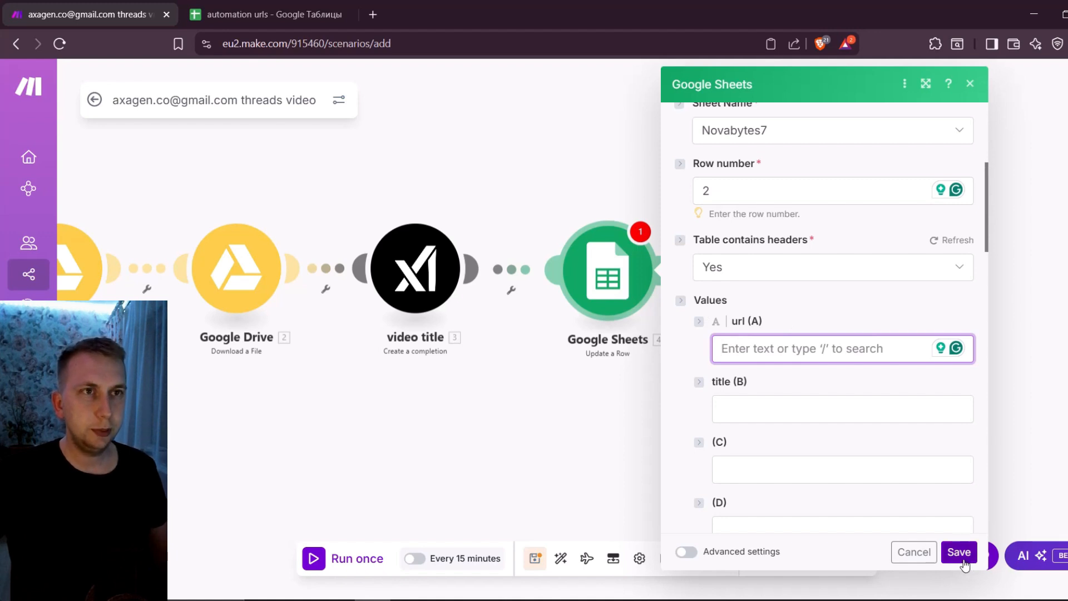
Unlink the Google Sheets Update a Row module from the video title module
{"action": "left_click_drag", "start_coordinate": [476, 177], "coordinate": [690, 167]}
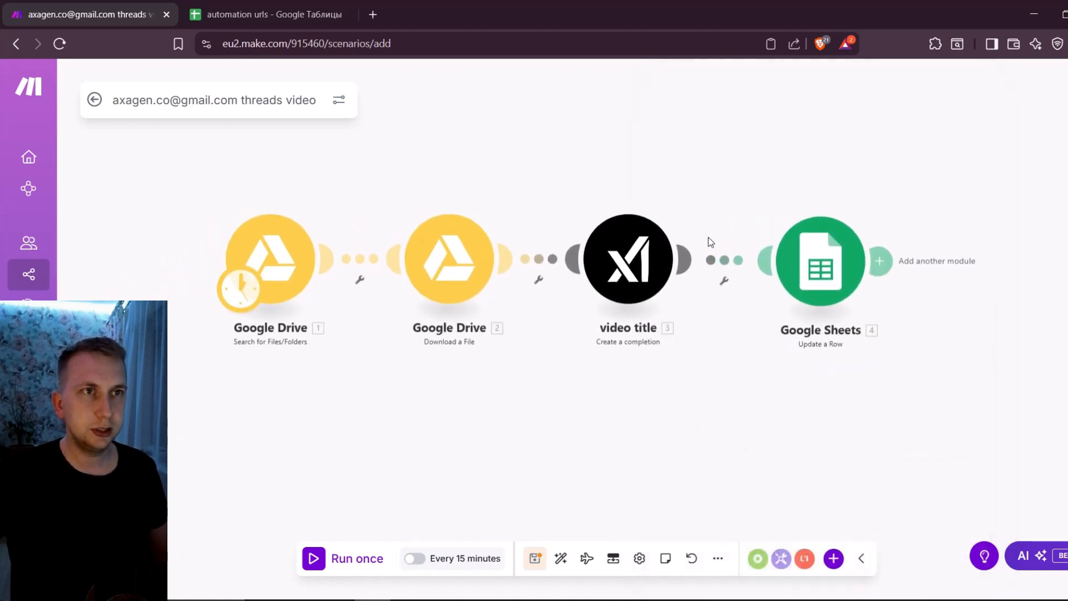
{"action": "right_click", "coordinate": [728, 268]}
{"action": "left_click", "coordinate": [759, 301]}
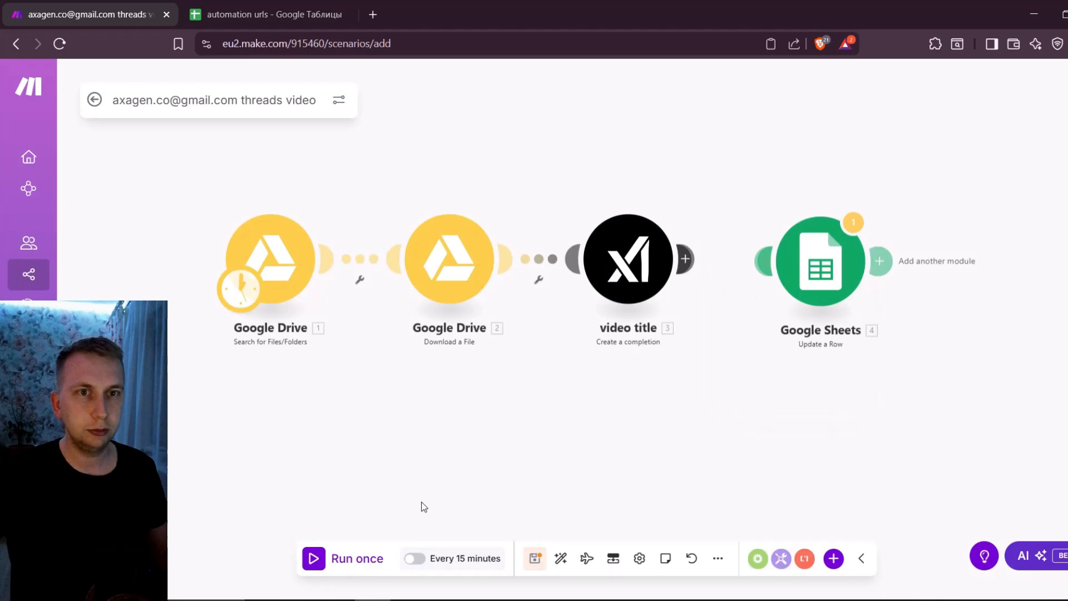
Run the scenario once, relink the Google Sheets module and map Download a File's Web Content Link to its url (A) value
{"action": "left_click", "coordinate": [351, 558]}
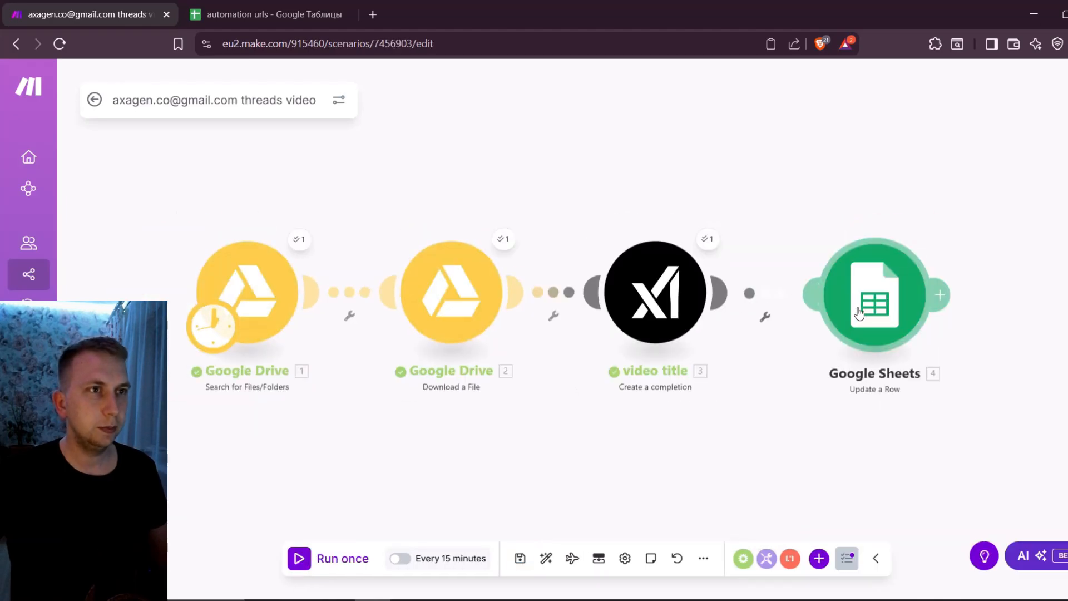
{"action": "left_click", "coordinate": [872, 303]}
{"action": "left_click", "coordinate": [886, 120]}
{"action": "type", "text": "d"}
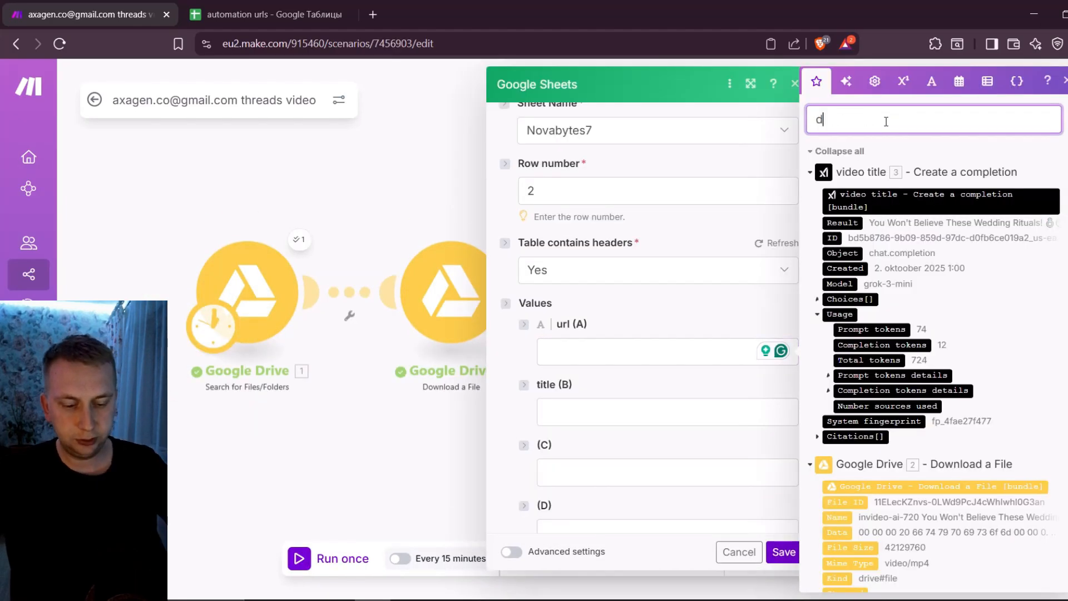
{"action": "type", "text": "ownload"}
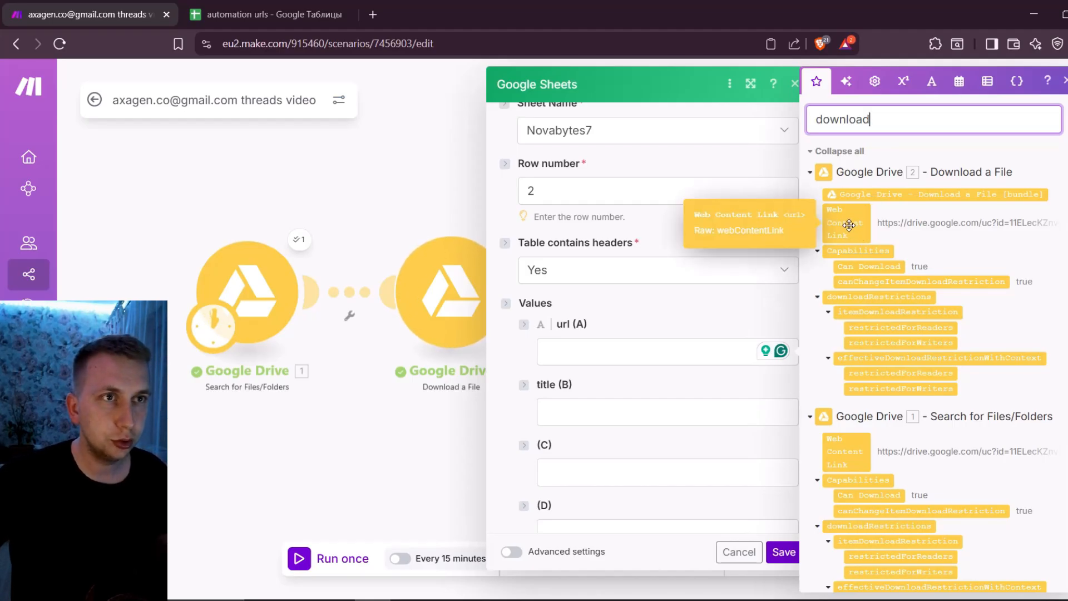
{"action": "left_click_drag", "start_coordinate": [849, 224], "coordinate": [682, 354]}
Map the video title module's Result to the title (B) value and save the Google Sheets module
{"action": "scroll", "coordinate": [606, 387], "scroll_direction": "down", "scroll_amount": 1}
{"action": "left_click", "coordinate": [595, 399]}
{"action": "left_click", "coordinate": [610, 340]}
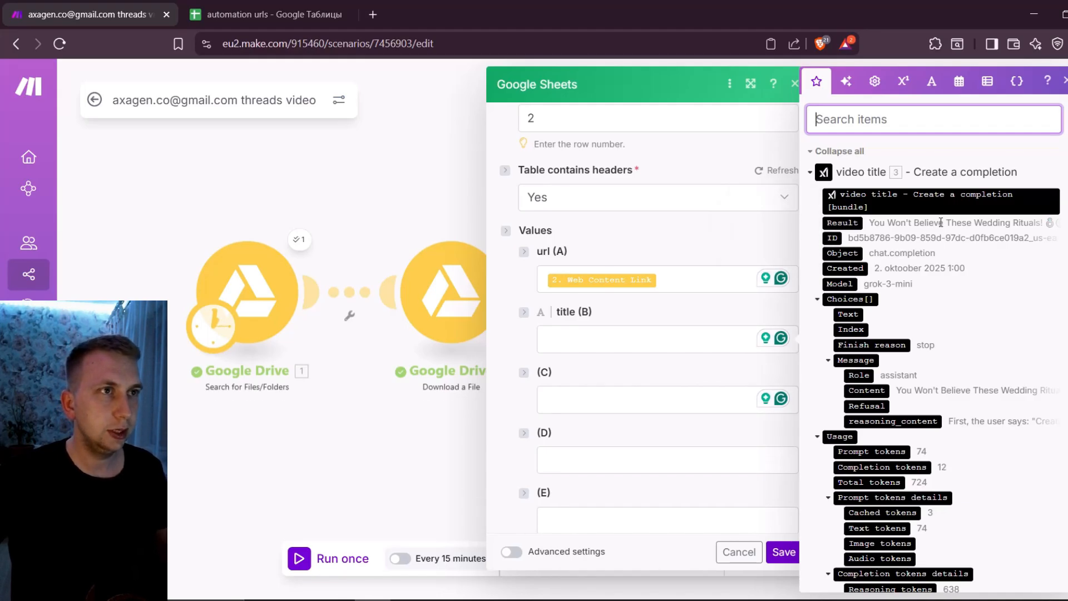
{"action": "left_click", "coordinate": [853, 222]}
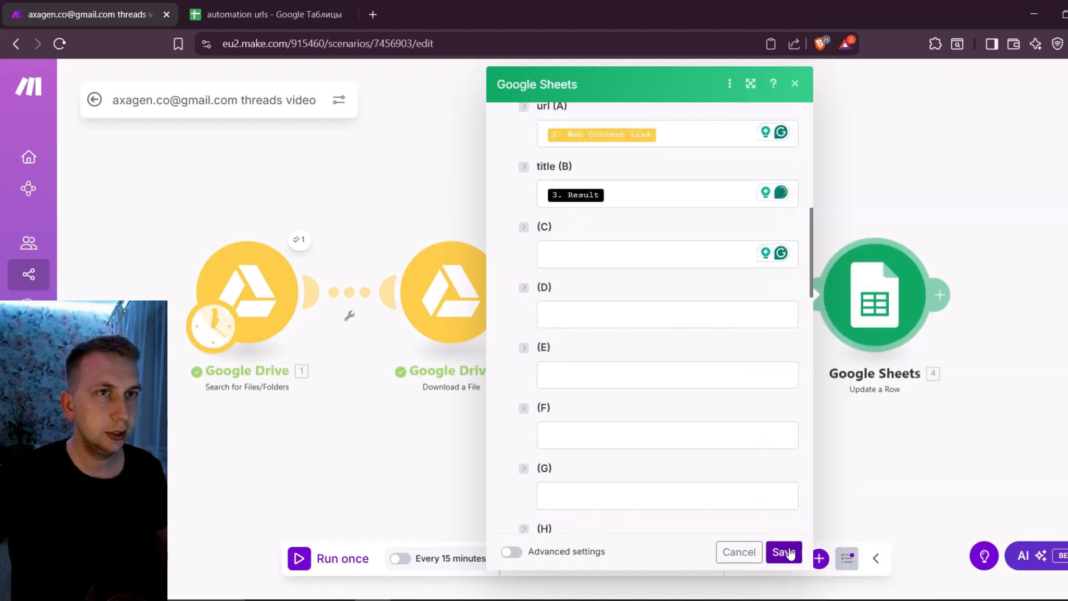
{"action": "left_click", "coordinate": [790, 552]}
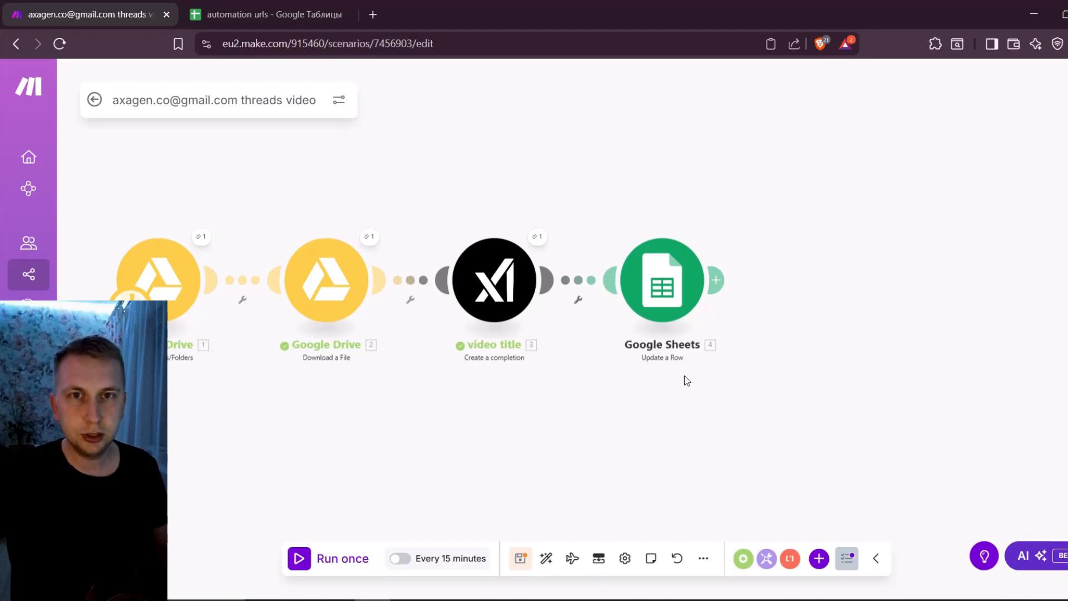
Switch to Buffer, connect the novabytes7 Threads channel and dismiss the posting goal dialog
{"action": "left_click", "coordinate": [467, 599]}
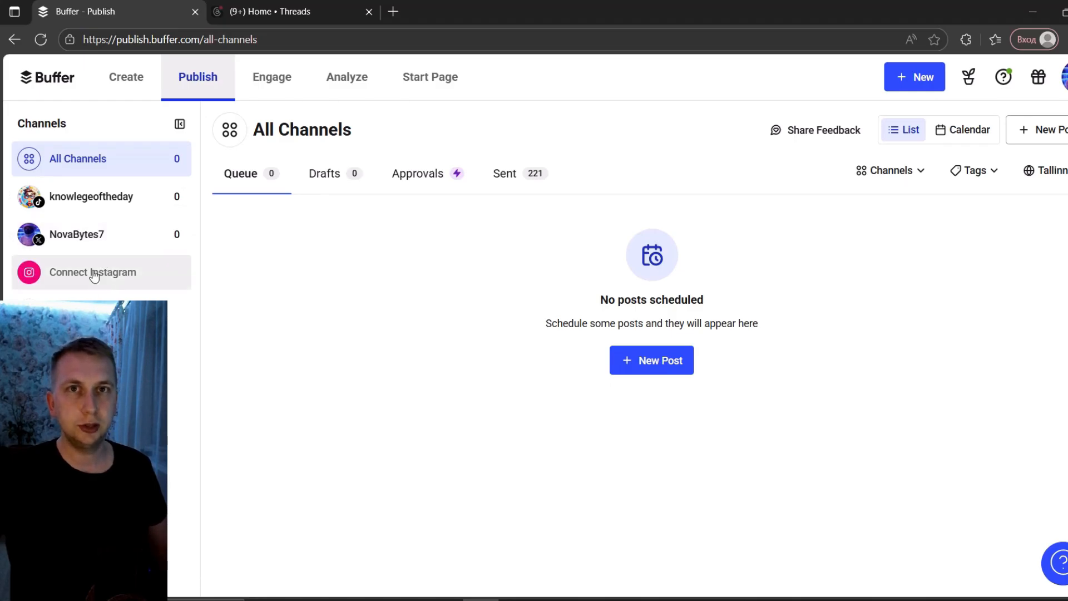
{"action": "left_click", "coordinate": [94, 310]}
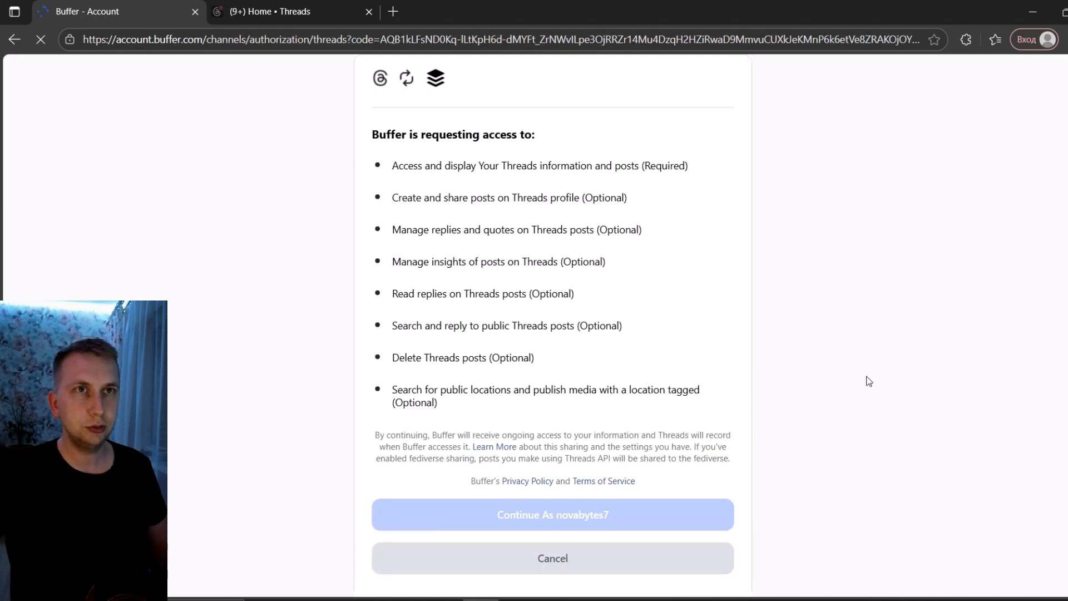
{"action": "left_click", "coordinate": [802, 539]}
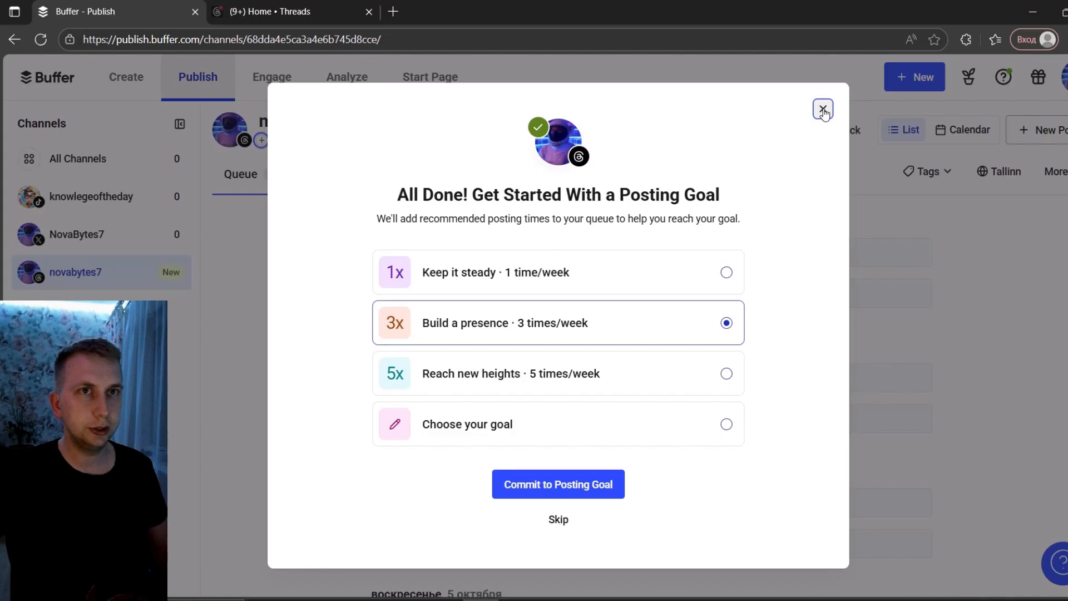
{"action": "left_click", "coordinate": [823, 110]}
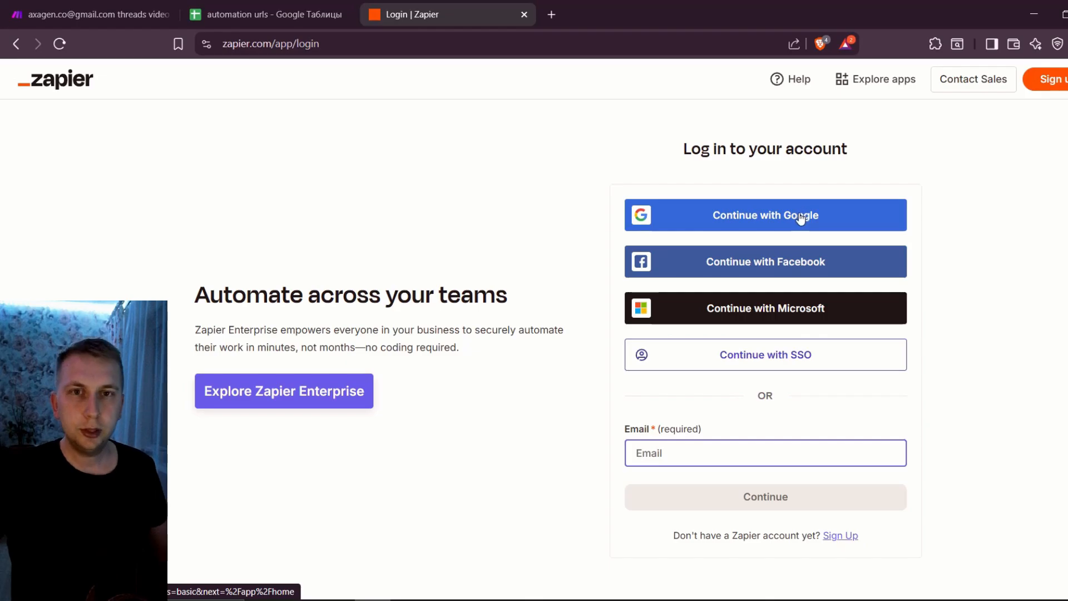
Log in to Zapier with Google and create a new Zap
{"action": "left_click", "coordinate": [756, 221]}
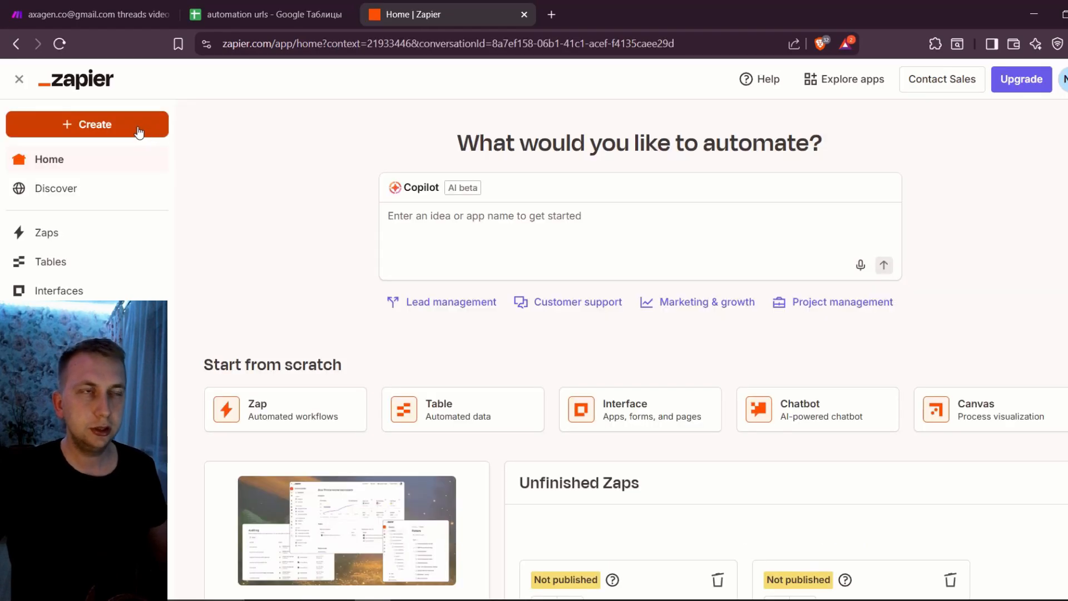
{"action": "left_click", "coordinate": [139, 131]}
{"action": "left_click", "coordinate": [125, 170]}
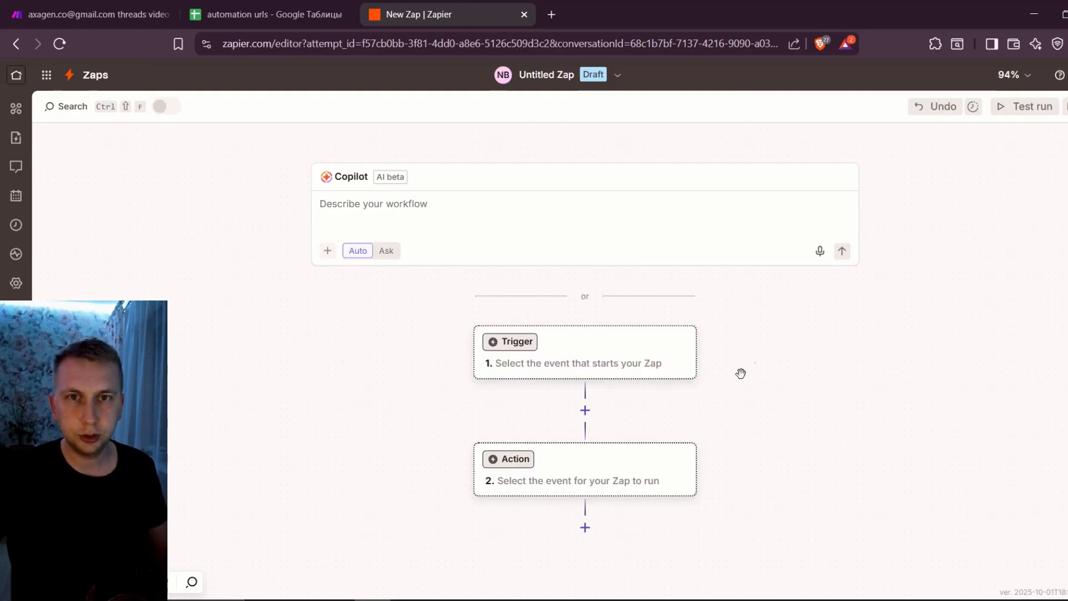
Make Google Sheets the Zap's trigger app with the New or Updated Spreadsheet Row event and proceed to its configuration
{"action": "left_click", "coordinate": [636, 351]}
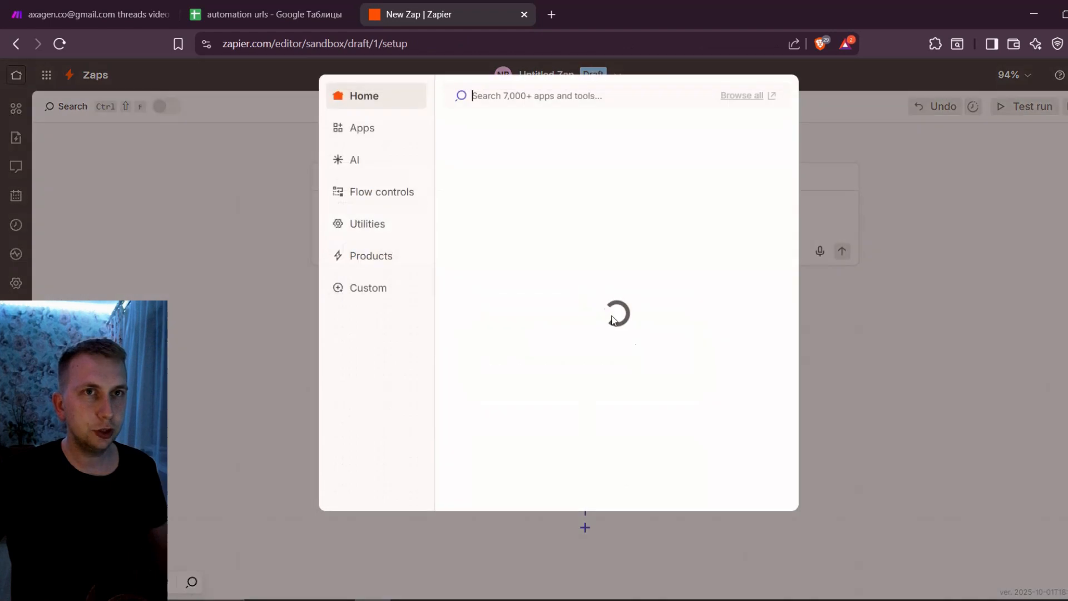
{"action": "left_click", "coordinate": [534, 204]}
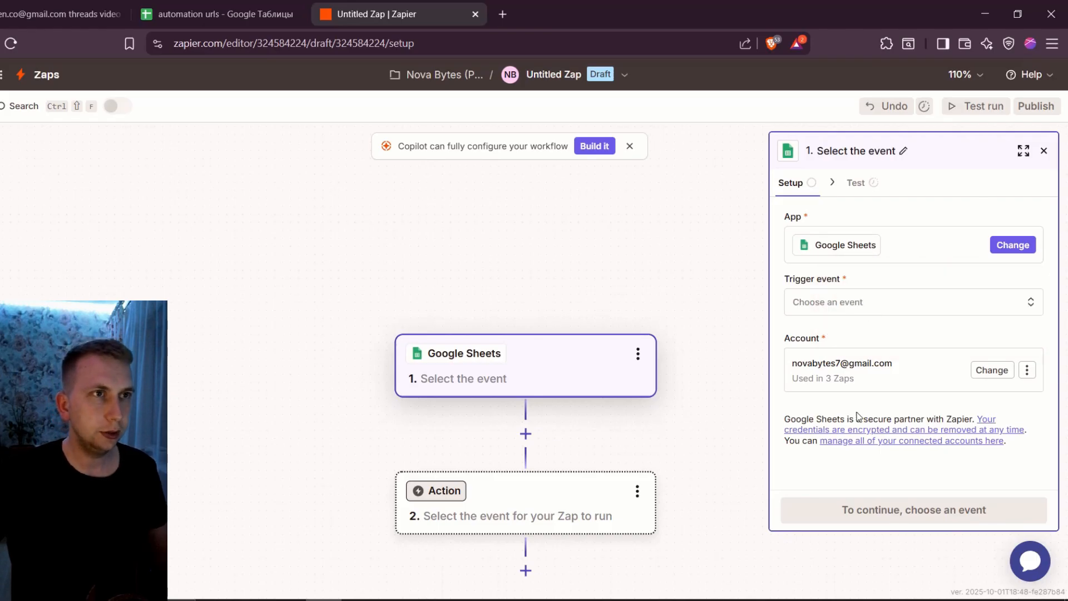
{"action": "left_click", "coordinate": [866, 305]}
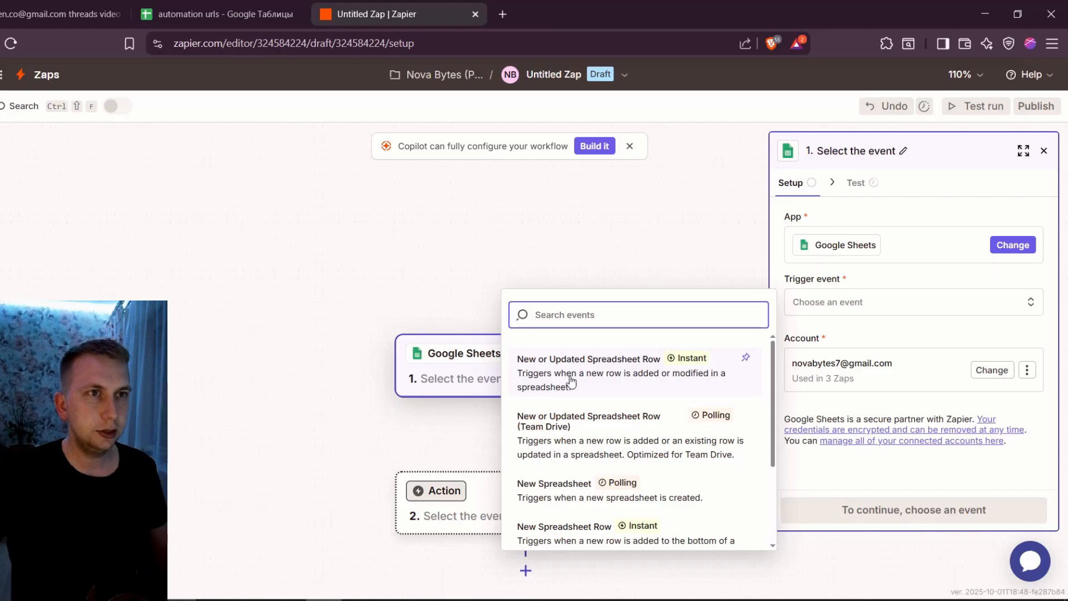
{"action": "left_click", "coordinate": [603, 380]}
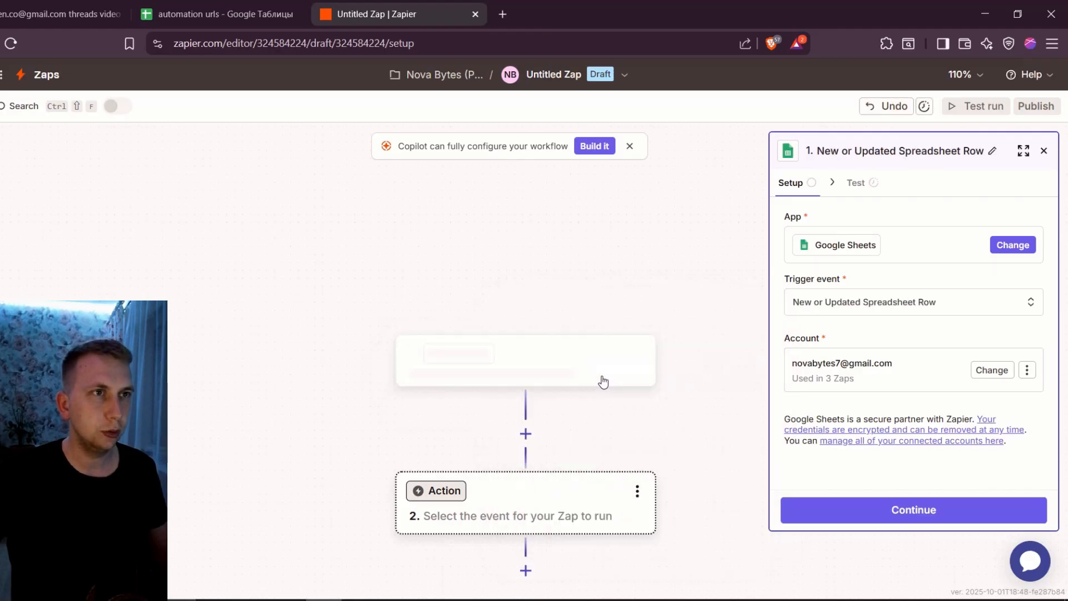
{"action": "left_click", "coordinate": [926, 511]}
Set the trigger's spreadsheet to automation urls with the Novabytes7 worksheet and open the trigger column choices
{"action": "left_click", "coordinate": [883, 331]}
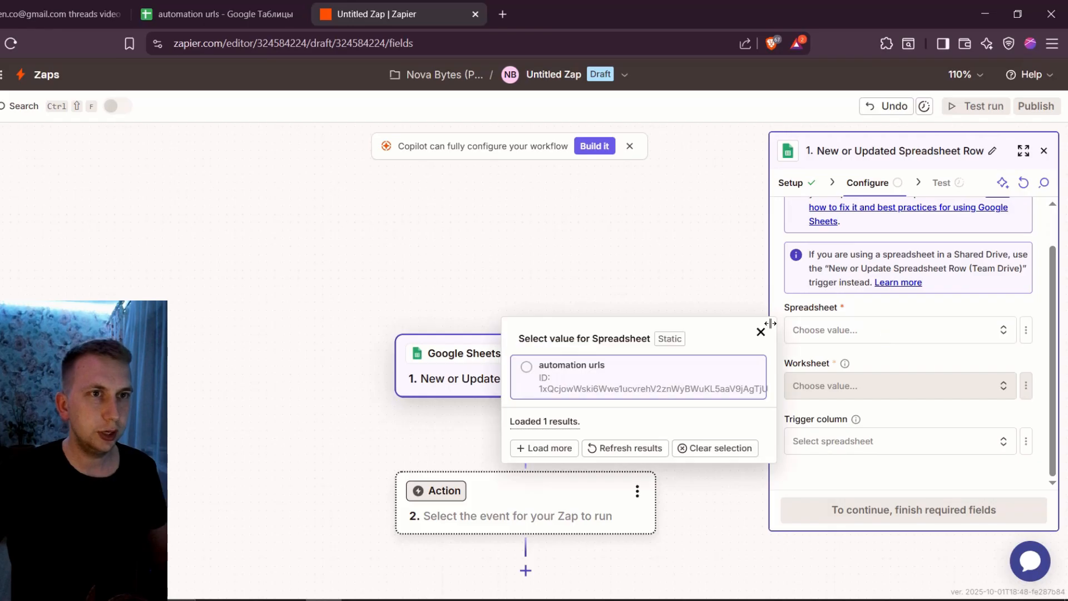
{"action": "left_click", "coordinate": [611, 384]}
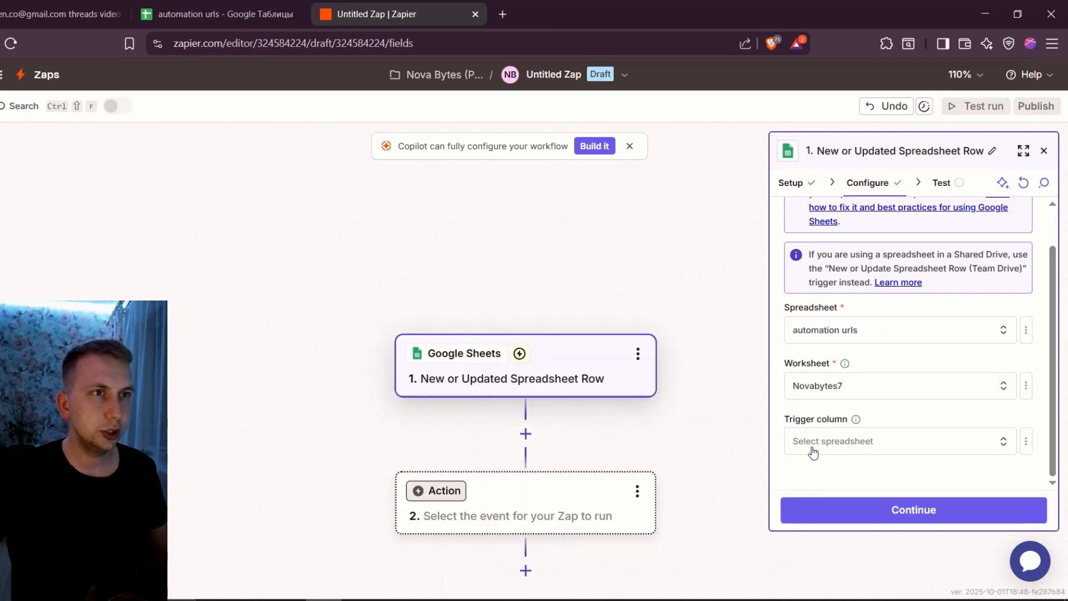
{"action": "left_click", "coordinate": [849, 457]}
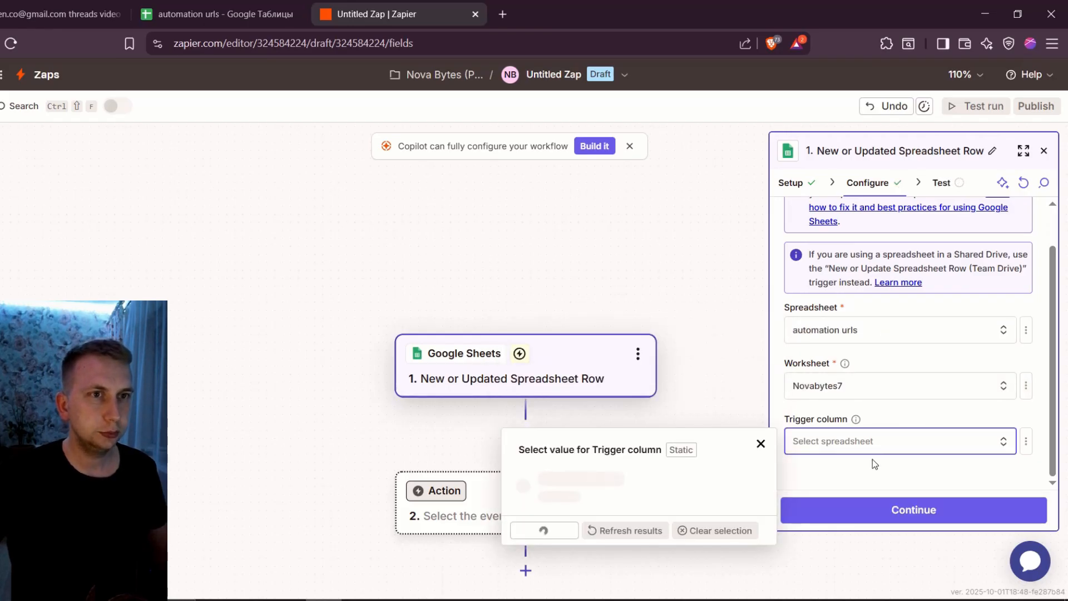
Switch to Make, run the scenario once and check the url and title columns in the automation urls spreadsheet
{"action": "key", "text": "ctrl+shift+Tab"}
{"action": "key", "text": "ctrl+shift+Tab"}
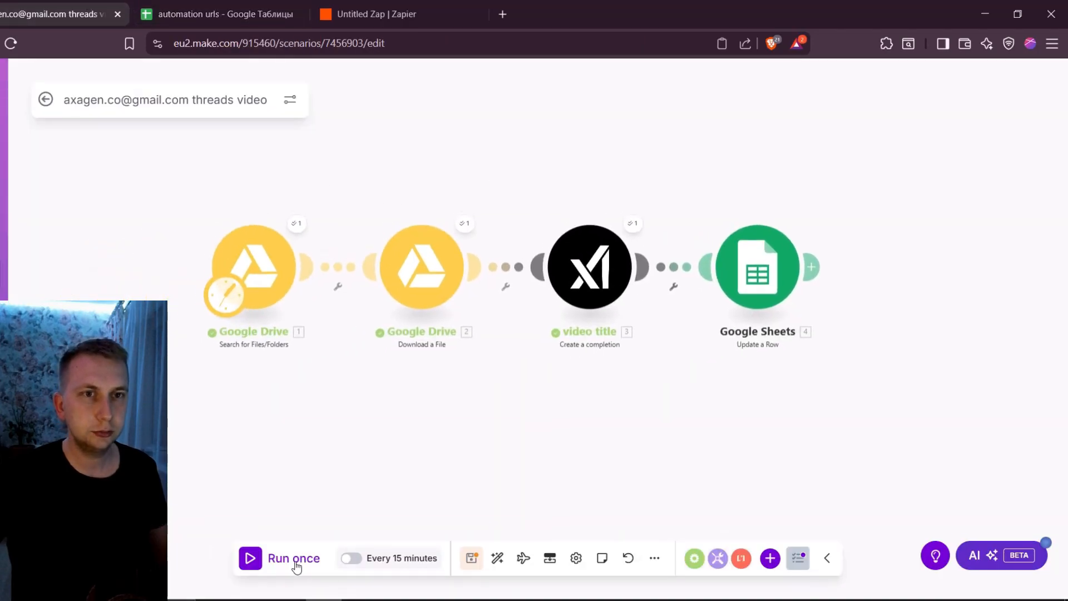
{"action": "left_click", "coordinate": [223, 13]}
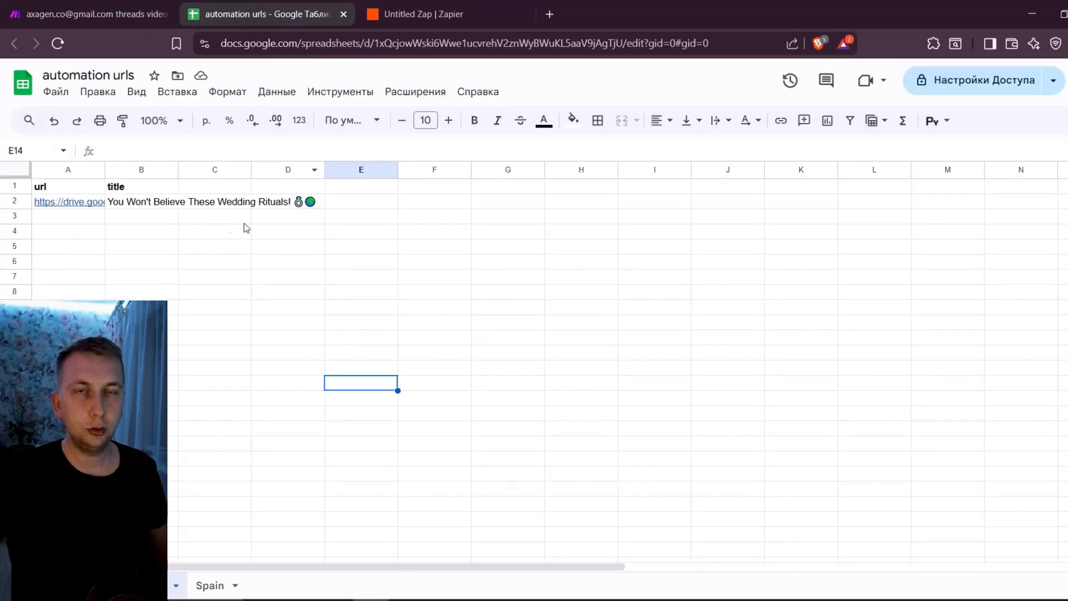
{"action": "mouse_move", "coordinate": [62, 209]}
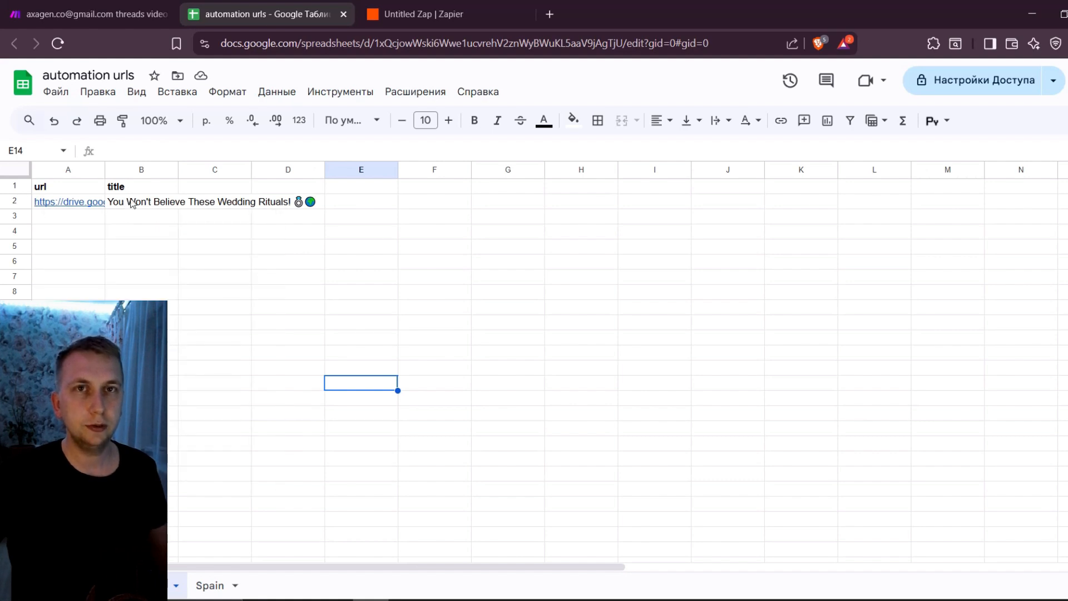
Return to the Zap, set the trigger column to url and proceed to the trigger test
{"action": "key", "text": "ctrl+Tab"}
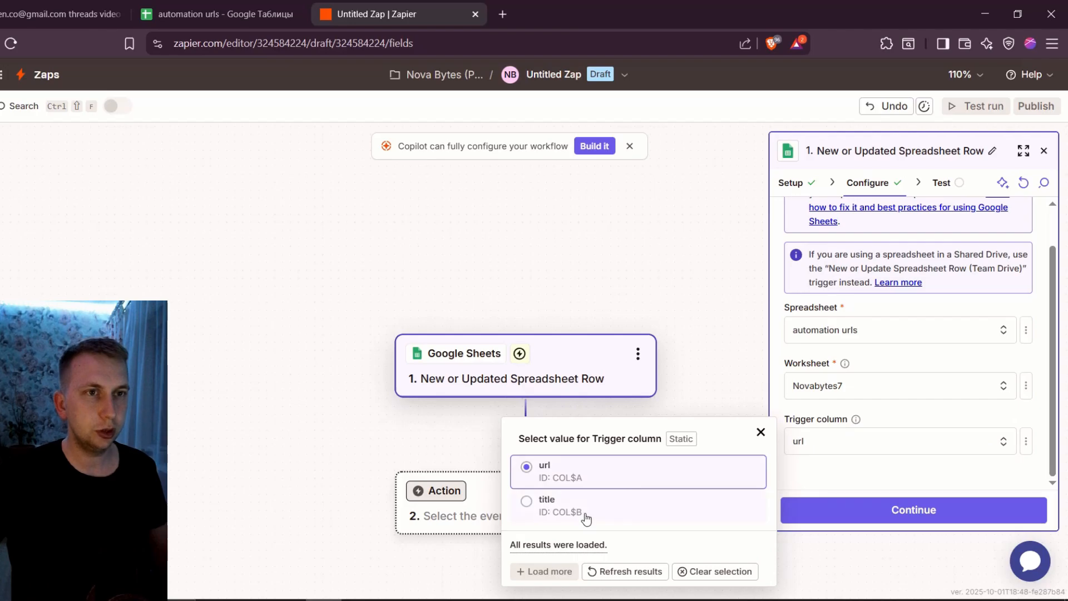
{"action": "left_click", "coordinate": [647, 470]}
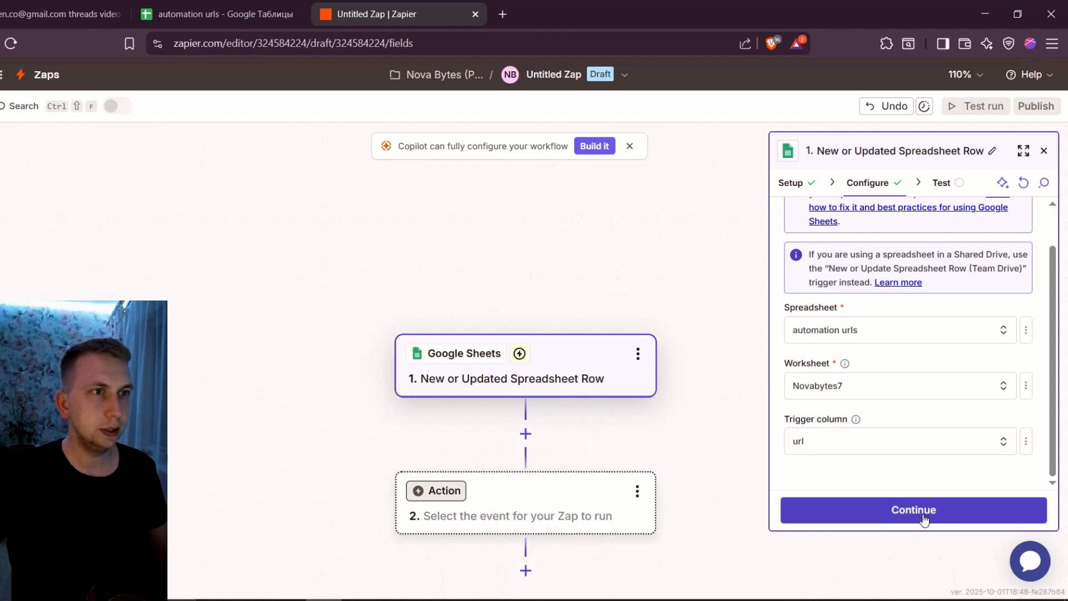
{"action": "left_click", "coordinate": [924, 514]}
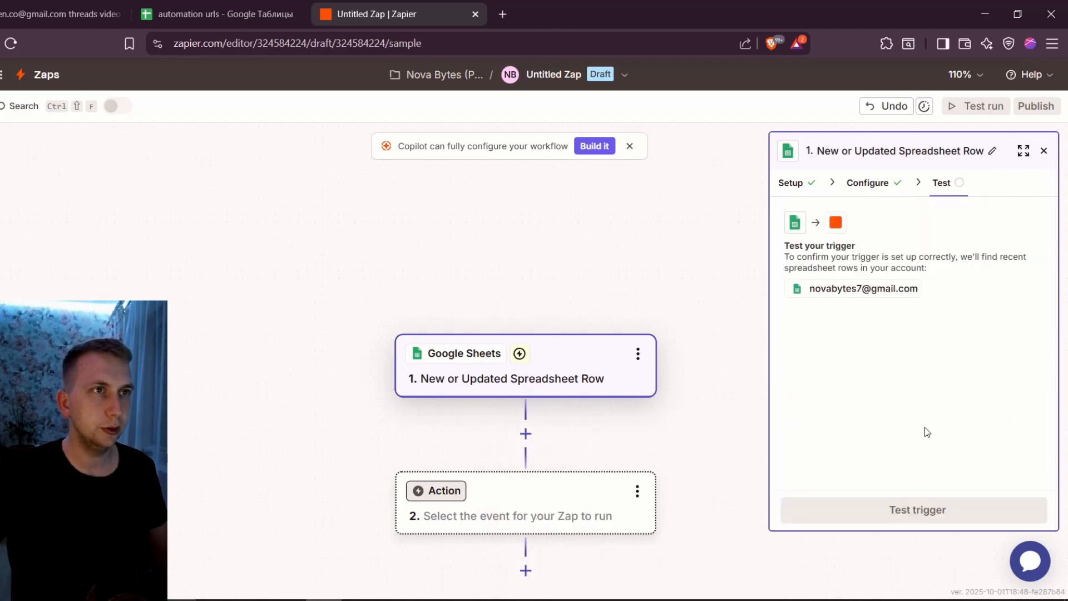
Test the trigger, inspect the Spreadsheet Row A record and continue with it
{"action": "left_click", "coordinate": [917, 509]}
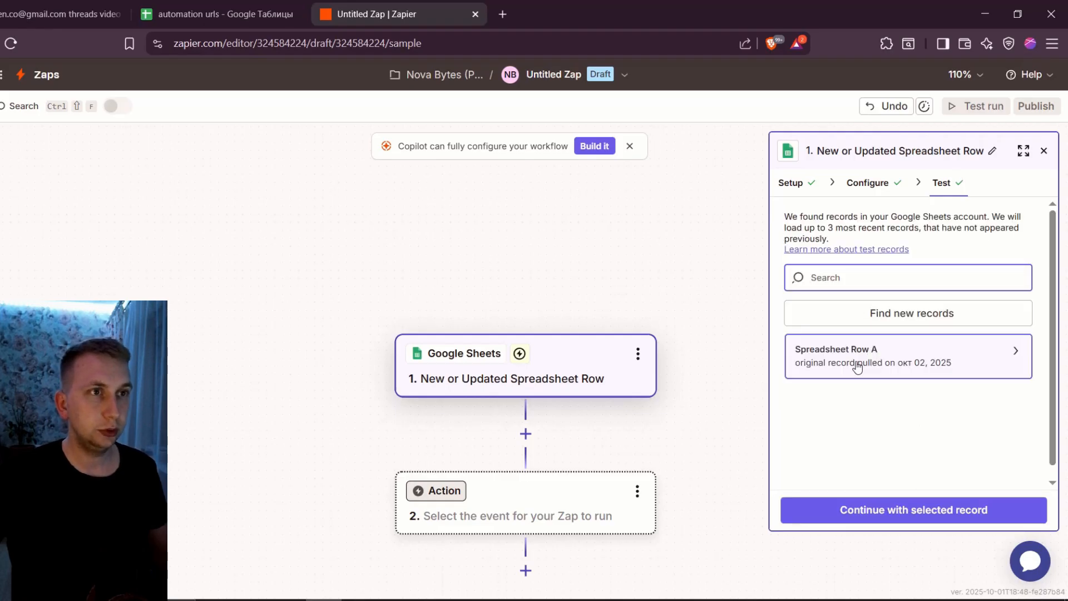
{"action": "left_click", "coordinate": [858, 367]}
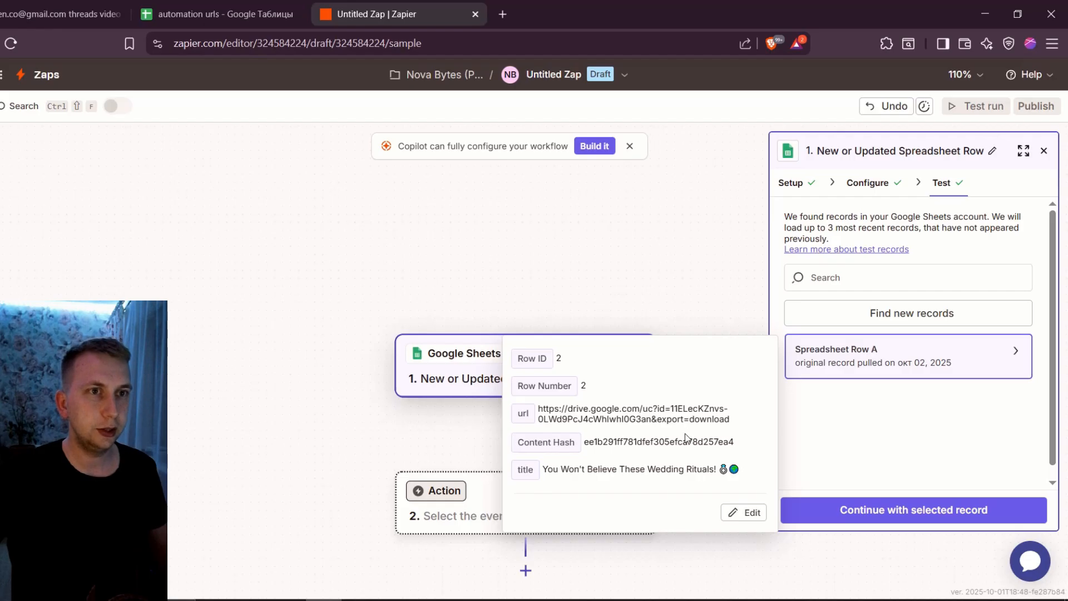
{"action": "left_click", "coordinate": [913, 509]}
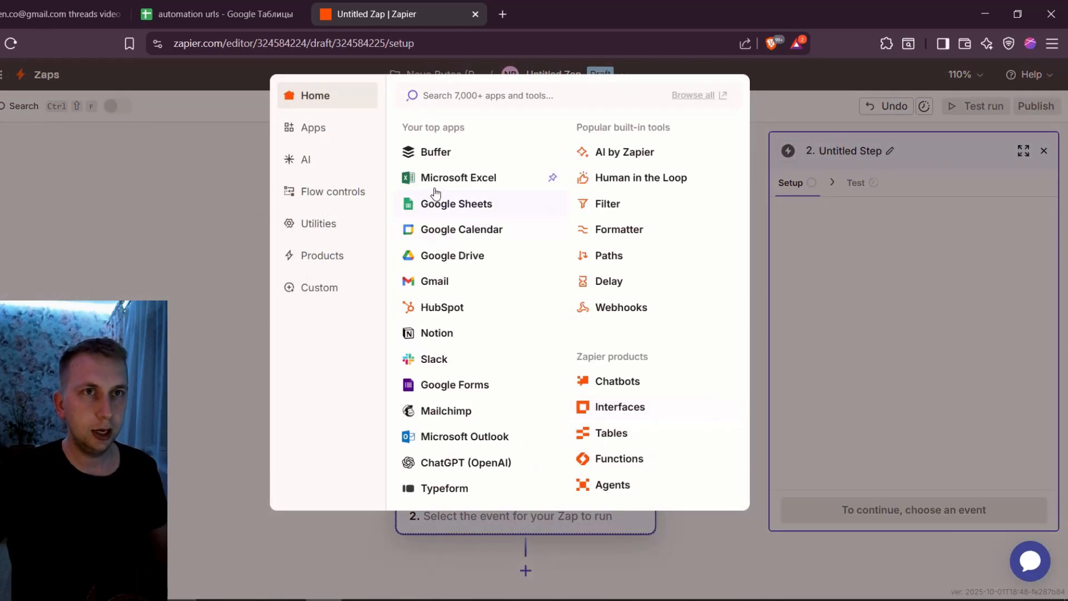
Set the Zap's action to Buffer's Add to Queue event with the Novabytes7 account and proceed to its configuration
{"action": "left_click", "coordinate": [442, 153]}
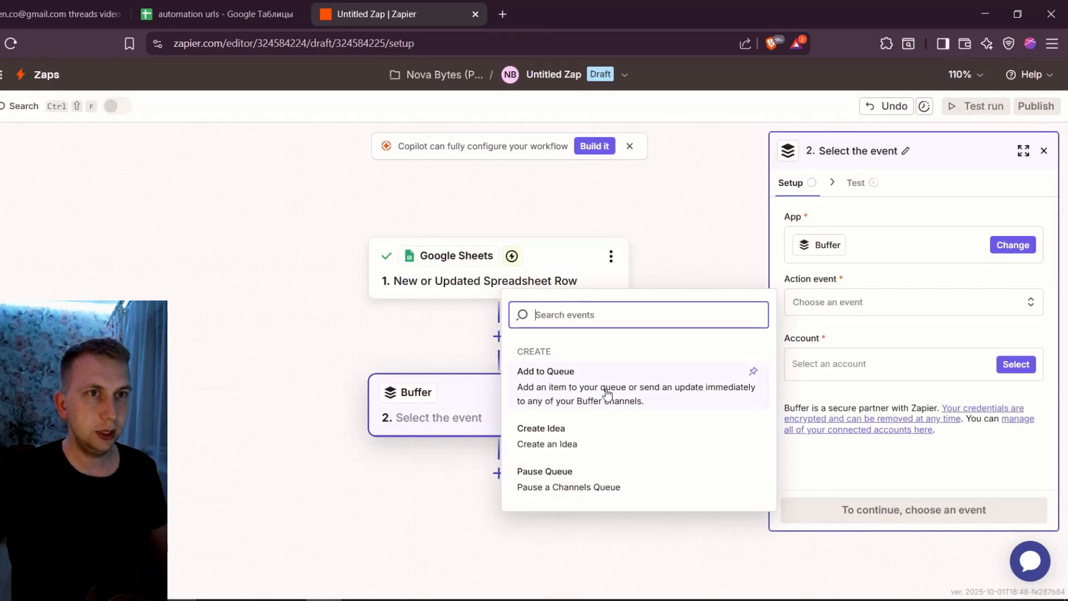
{"action": "left_click", "coordinate": [604, 393]}
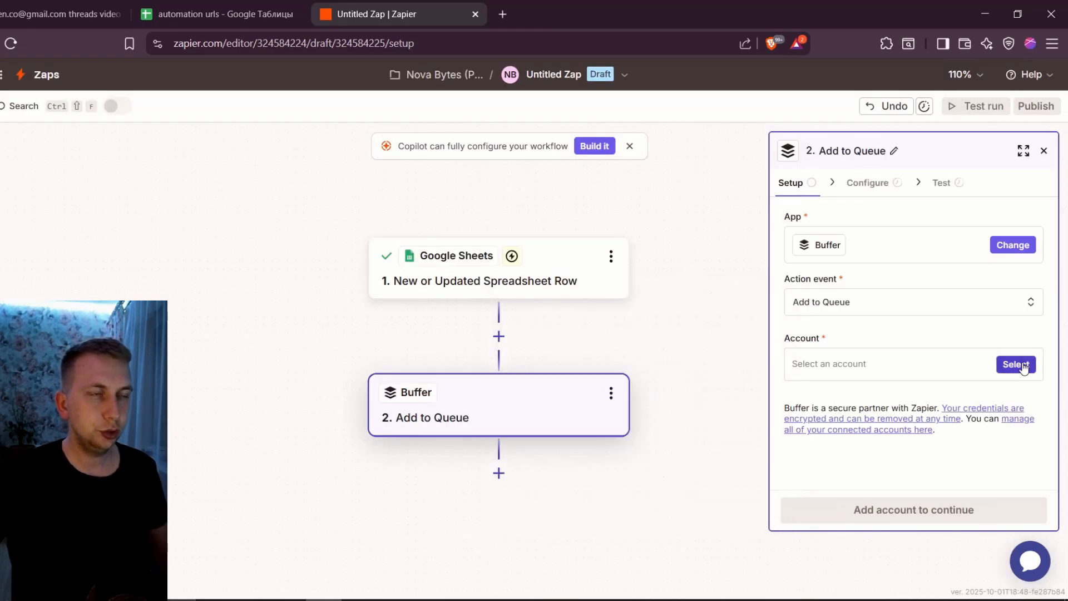
{"action": "left_click", "coordinate": [1017, 366]}
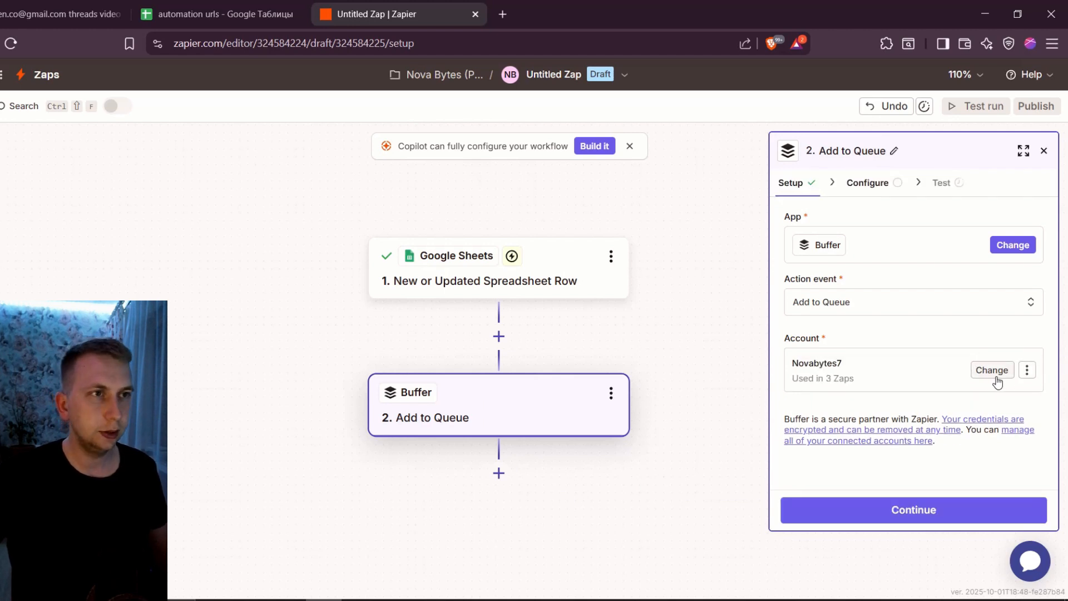
{"action": "left_click", "coordinate": [977, 507]}
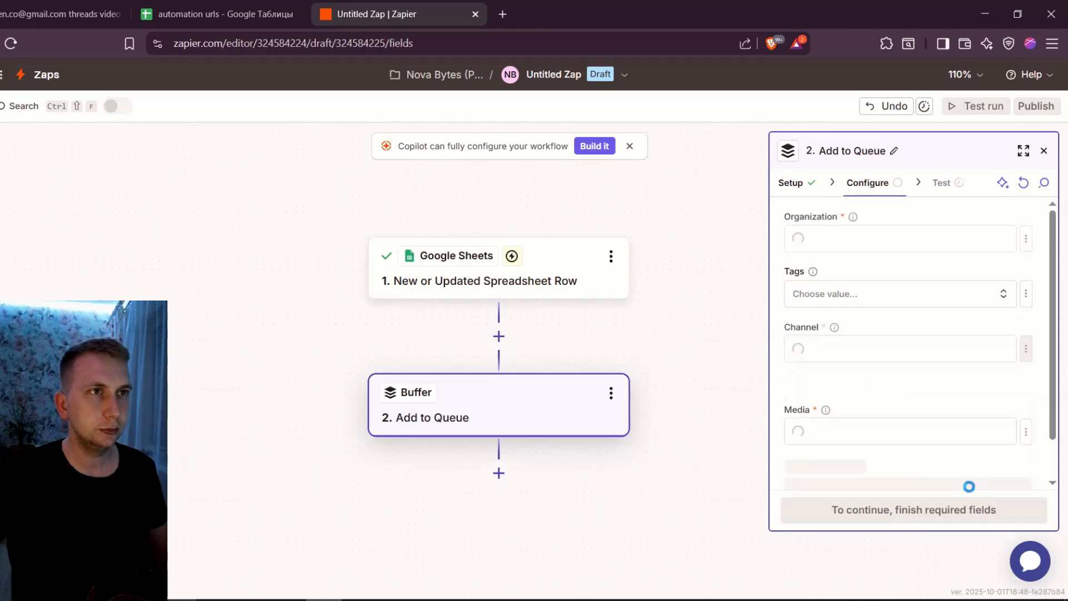
Set the Buffer action's organization to My Organization and its channel to novabytes7 Threads Profile
{"action": "left_click", "coordinate": [863, 243]}
{"action": "left_click", "coordinate": [642, 276]}
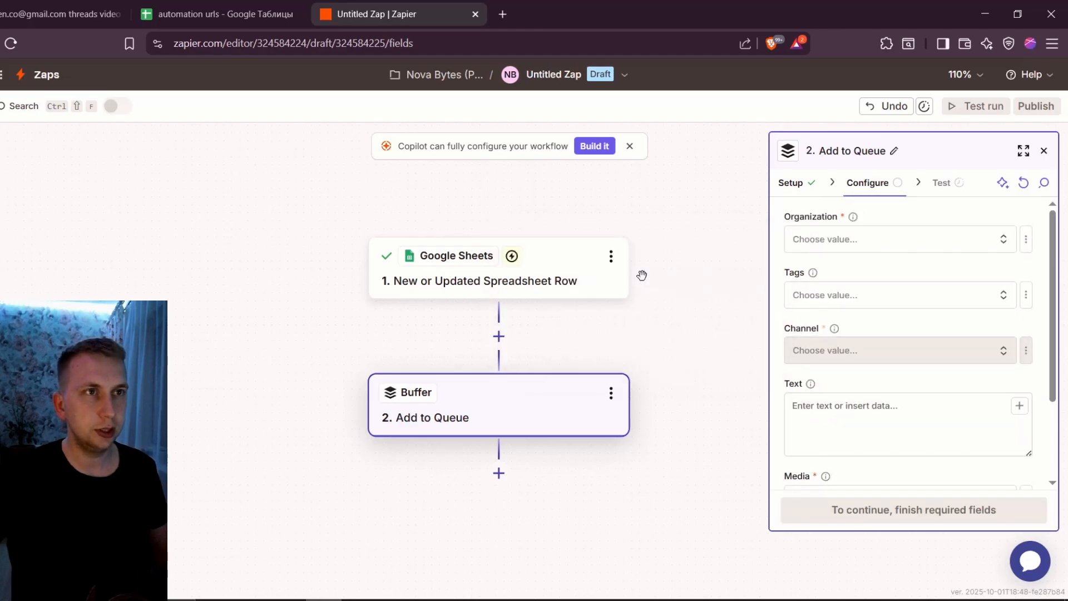
{"action": "scroll", "coordinate": [844, 306], "scroll_direction": "down", "scroll_amount": 2}
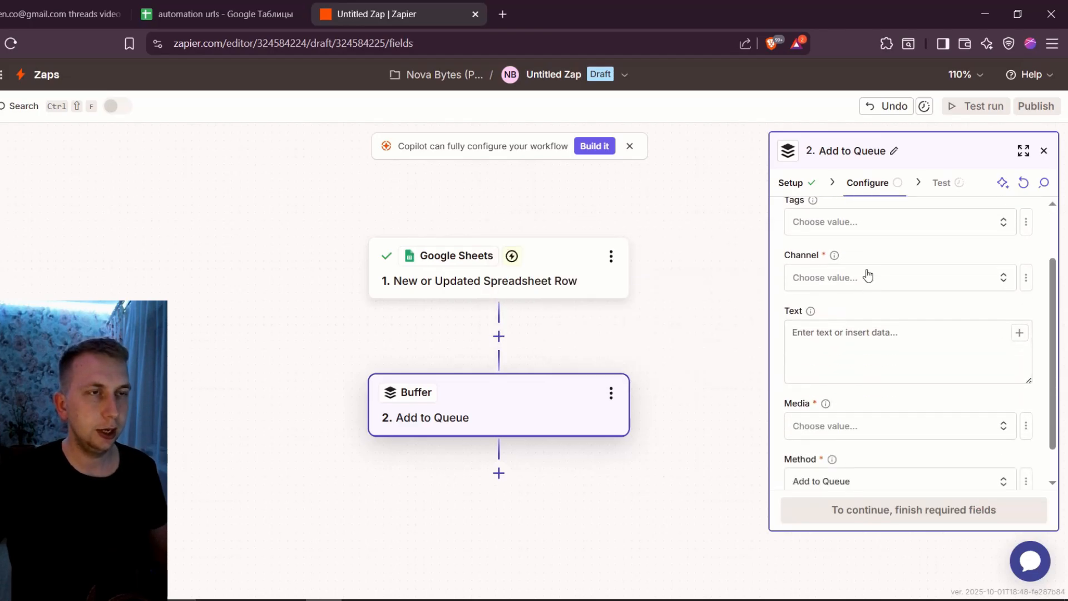
{"action": "left_click", "coordinate": [848, 281]}
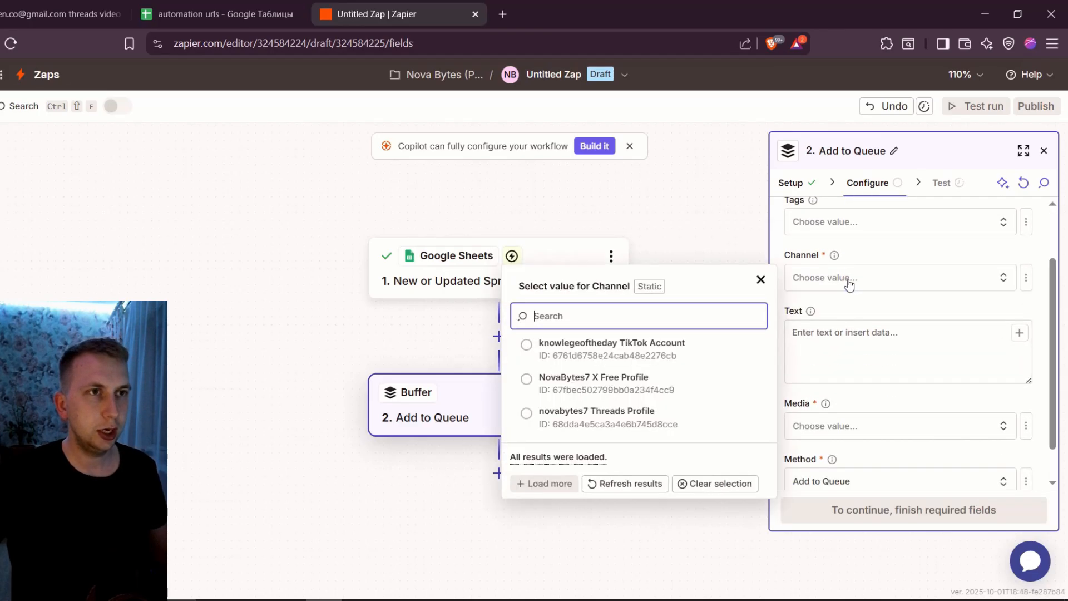
{"action": "left_click", "coordinate": [638, 423]}
Map the post's Text to the spreadsheet row's title value and set Media to Video
{"action": "left_click", "coordinate": [858, 334]}
{"action": "scroll", "coordinate": [651, 472], "scroll_direction": "down", "scroll_amount": 2}
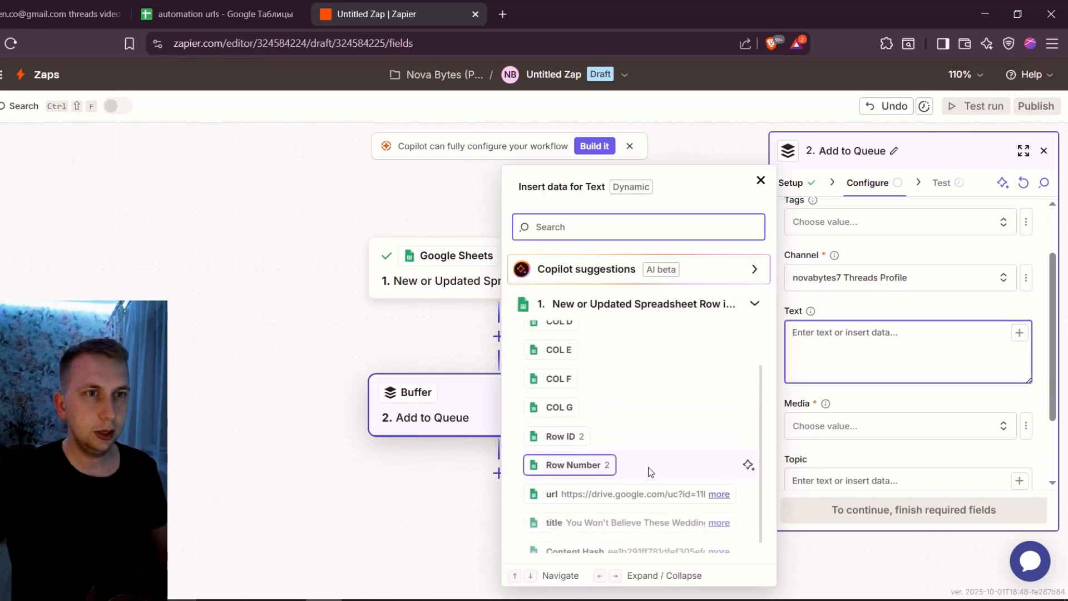
{"action": "left_click", "coordinate": [590, 522]}
{"action": "left_click", "coordinate": [856, 409]}
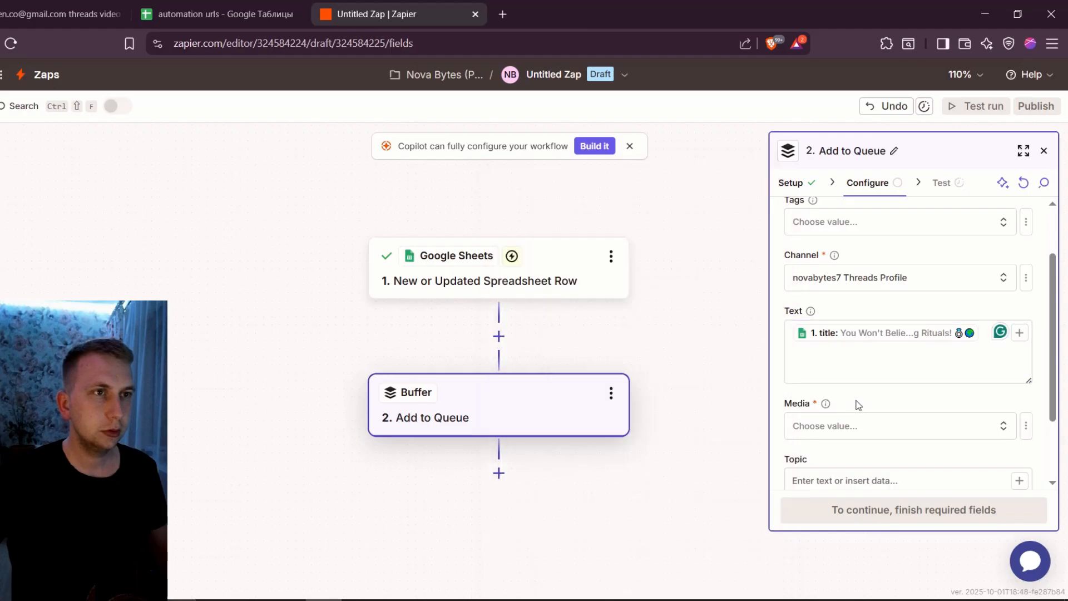
{"action": "scroll", "coordinate": [868, 390], "scroll_direction": "down", "scroll_amount": 1}
{"action": "left_click", "coordinate": [931, 354]}
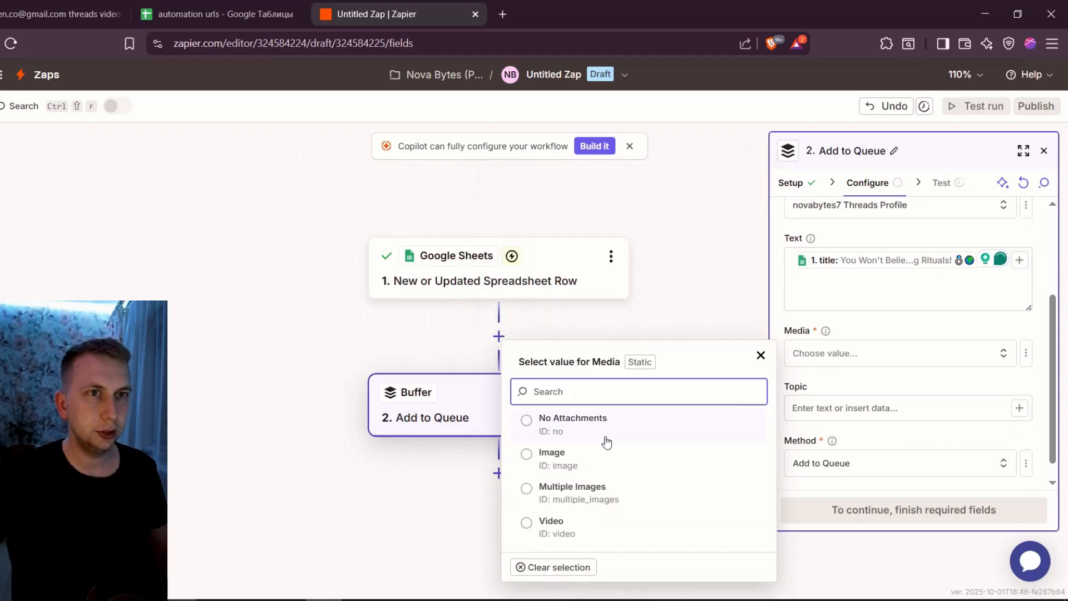
{"action": "left_click", "coordinate": [587, 525]}
Map the Buffer action's Video field to the spreadsheet row's url value
{"action": "scroll", "coordinate": [859, 368], "scroll_direction": "down", "scroll_amount": 1}
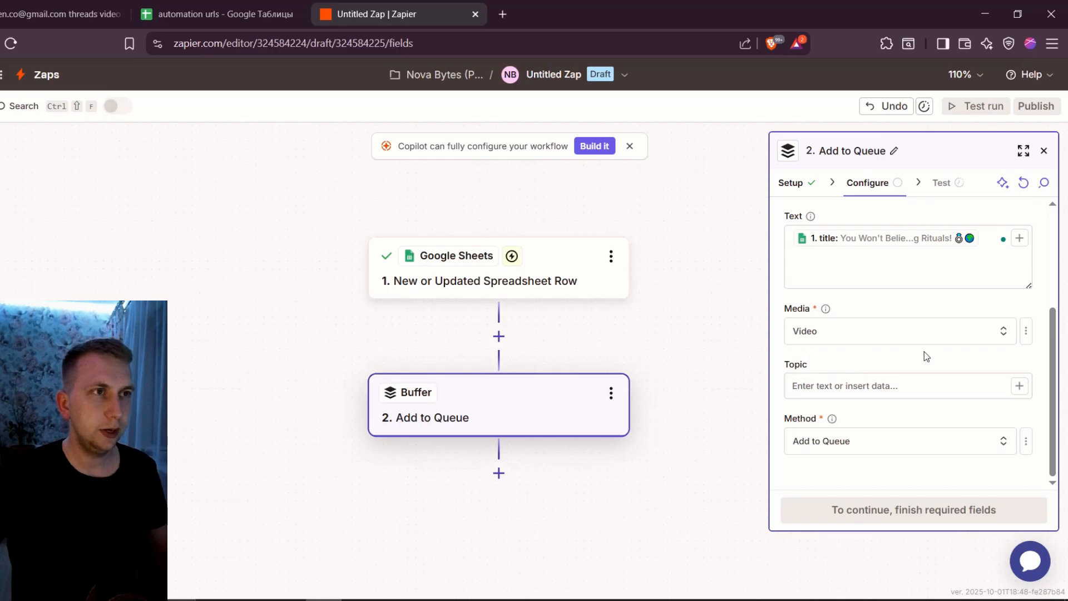
{"action": "left_click", "coordinate": [1020, 385]}
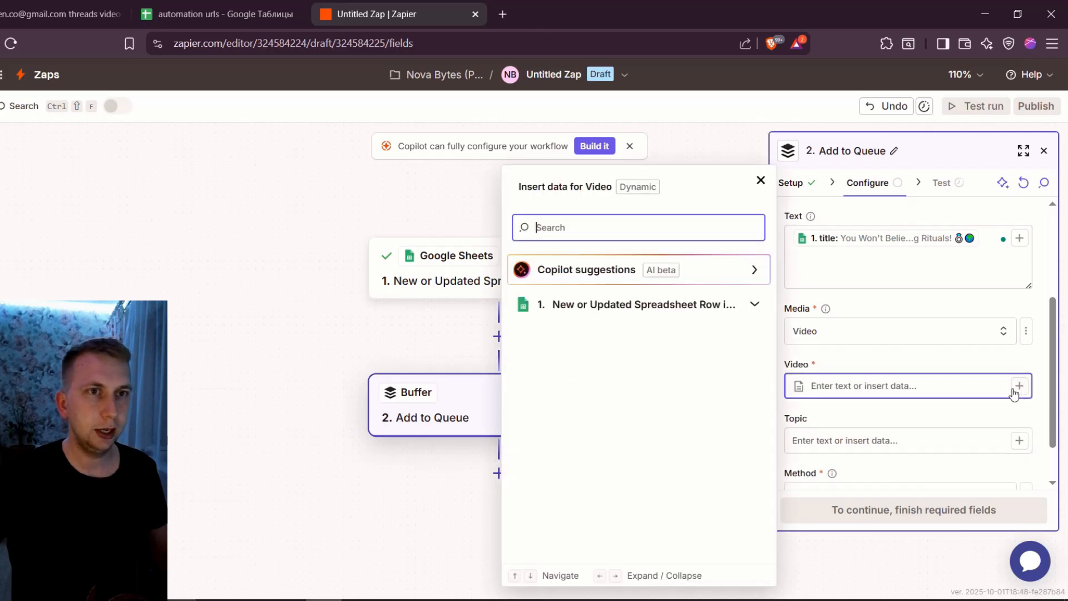
{"action": "scroll", "coordinate": [640, 462], "scroll_direction": "down", "scroll_amount": 2}
{"action": "left_click", "coordinate": [616, 496]}
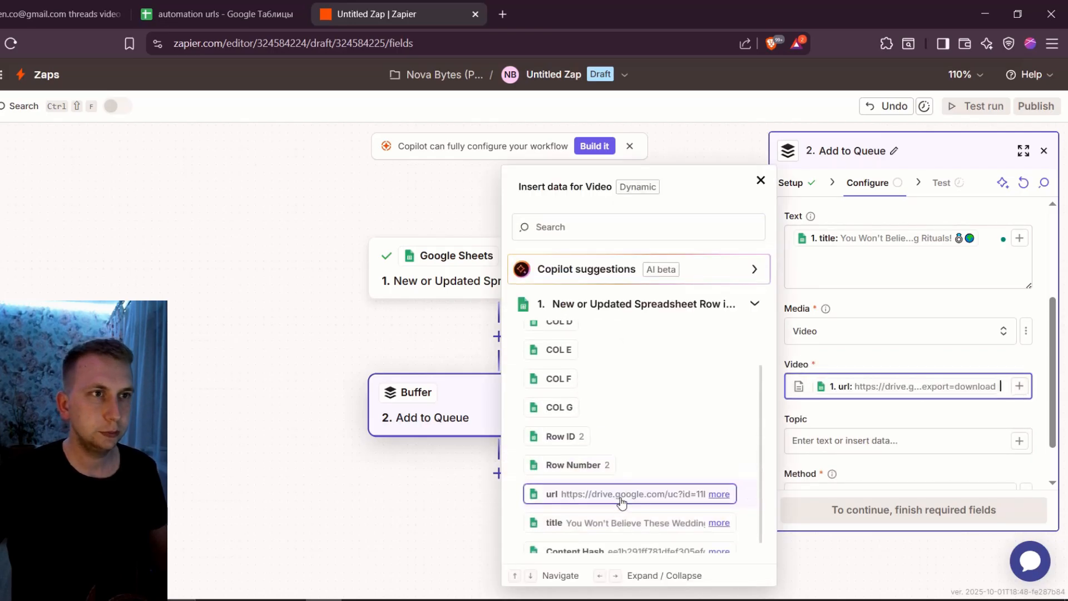
{"action": "left_click", "coordinate": [876, 423]}
Set the posting method to Share Now, continue and test the Buffer step
{"action": "left_click", "coordinate": [814, 444]}
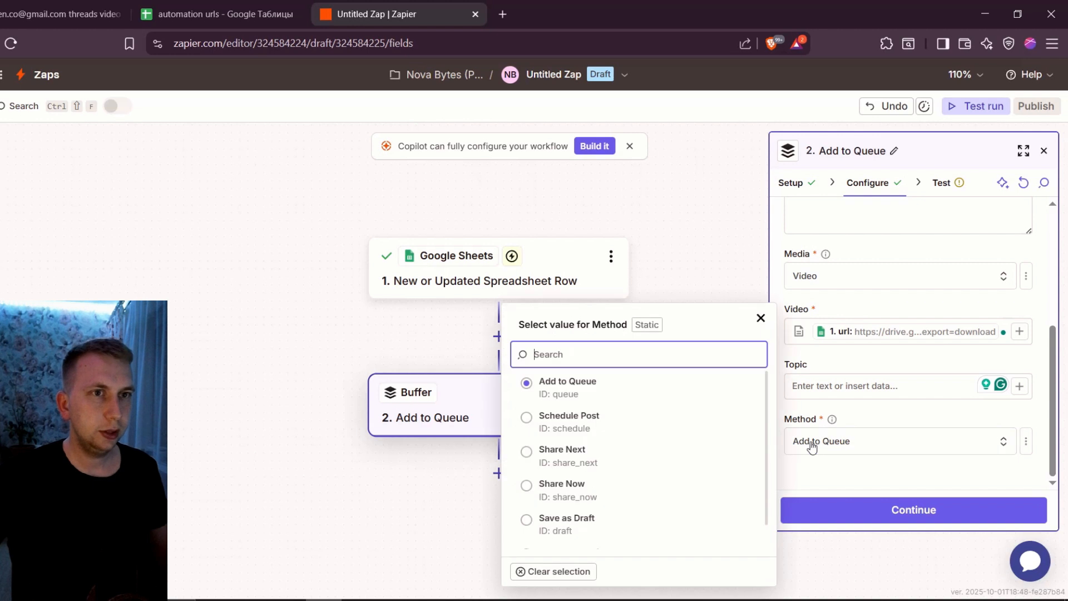
{"action": "left_click", "coordinate": [563, 501]}
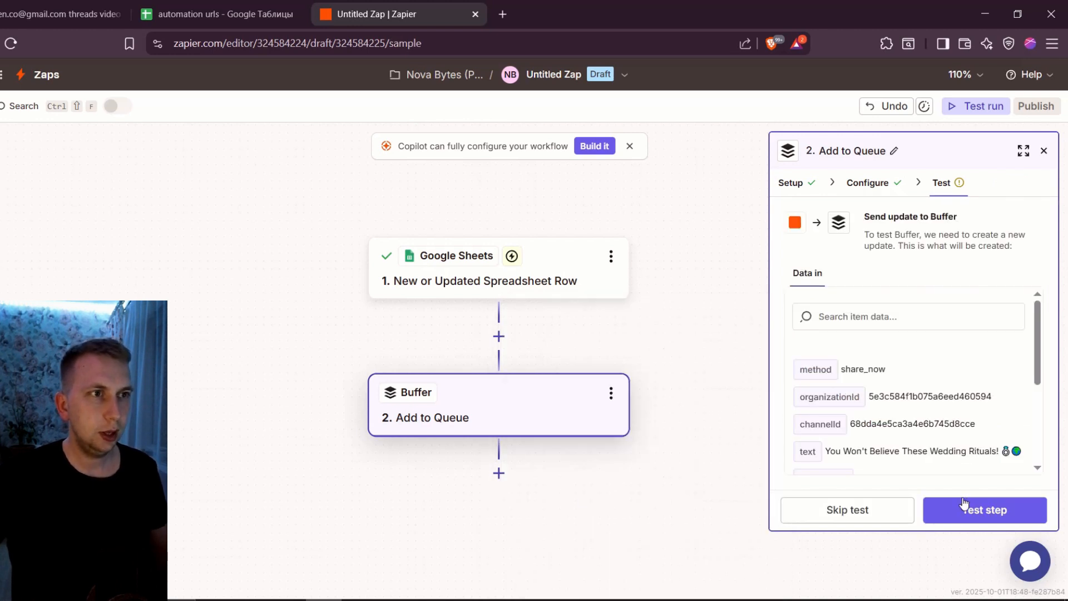
{"action": "left_click", "coordinate": [969, 509]}
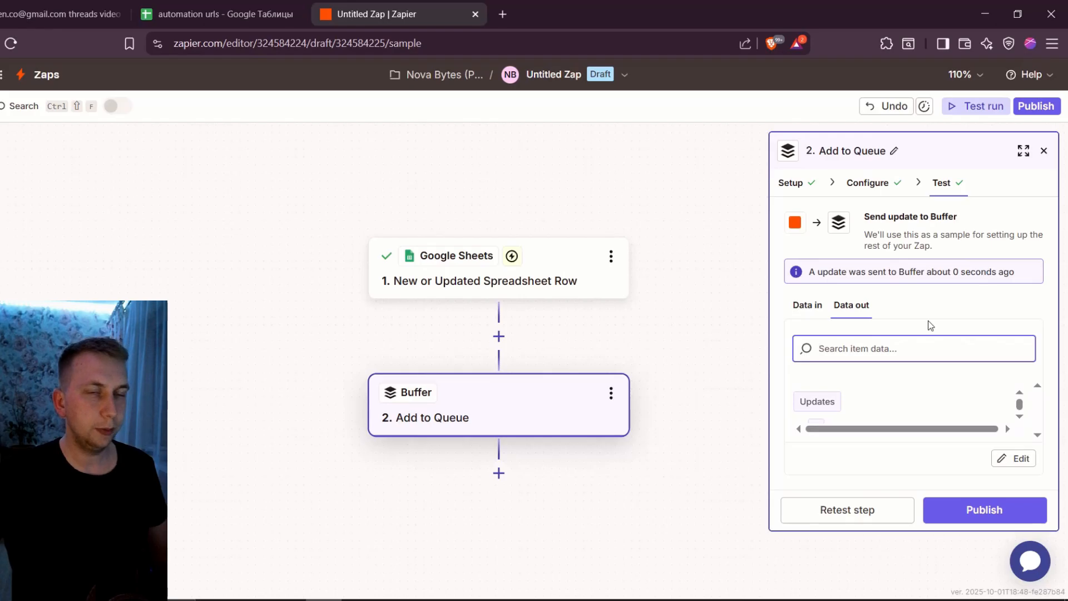
Switch to Buffer, check the novabytes7 channel's sent posts, open the sent post on Threads and look over its profile
{"action": "left_click", "coordinate": [431, 600]}
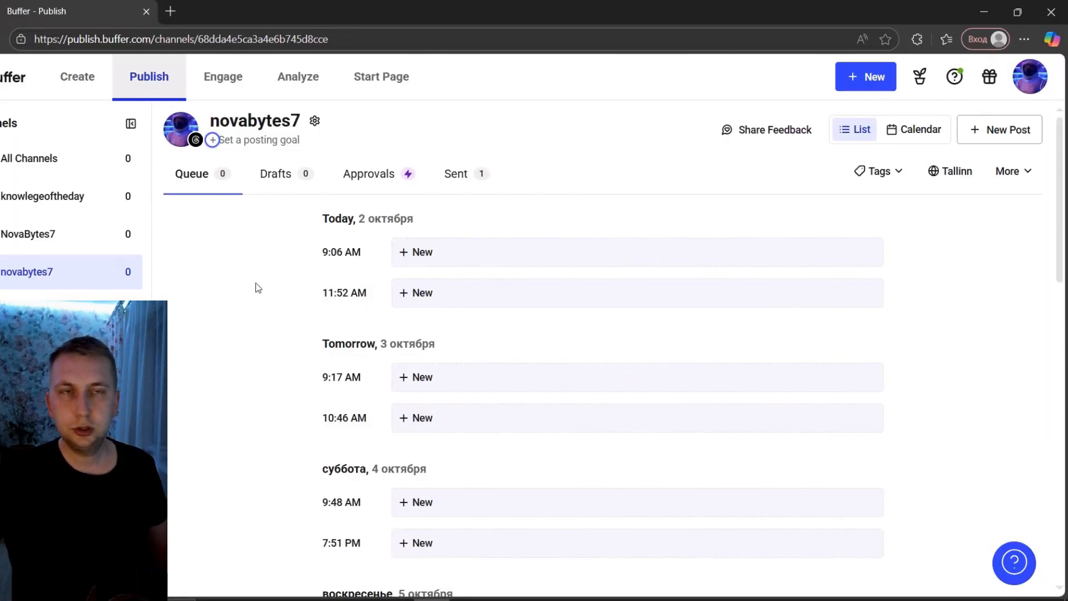
{"action": "left_click", "coordinate": [480, 183]}
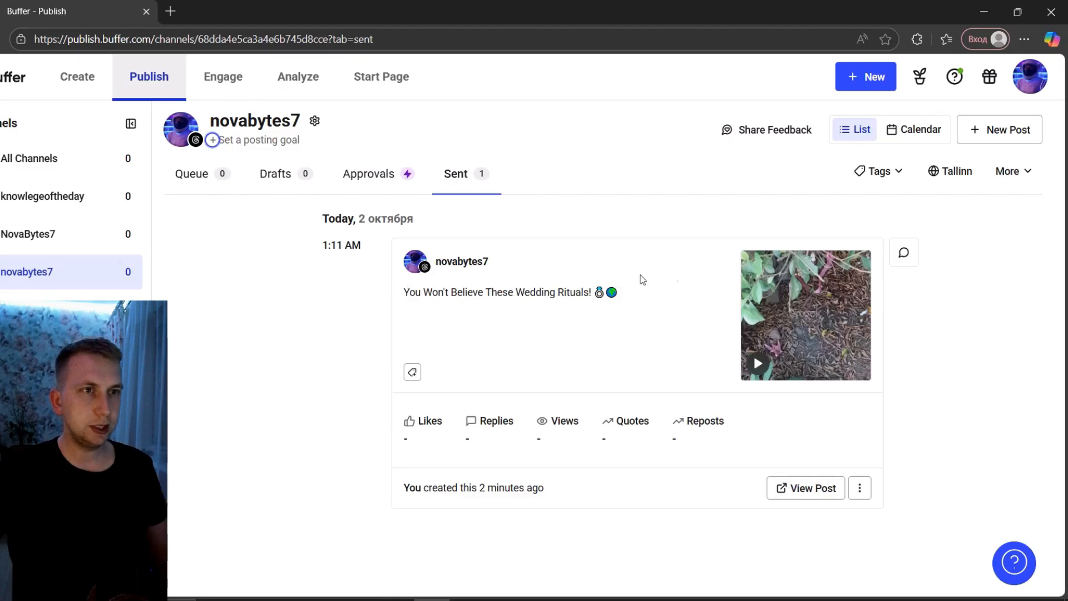
{"action": "left_click", "coordinate": [813, 490]}
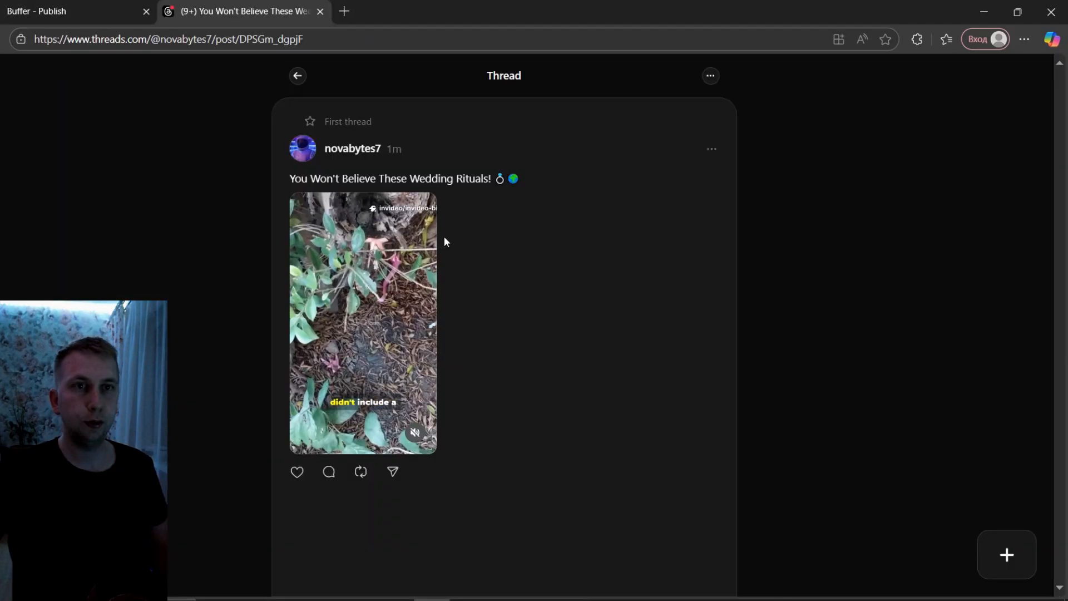
{"action": "left_click", "coordinate": [354, 151]}
{"action": "scroll", "coordinate": [374, 234], "scroll_direction": "down", "scroll_amount": 6}
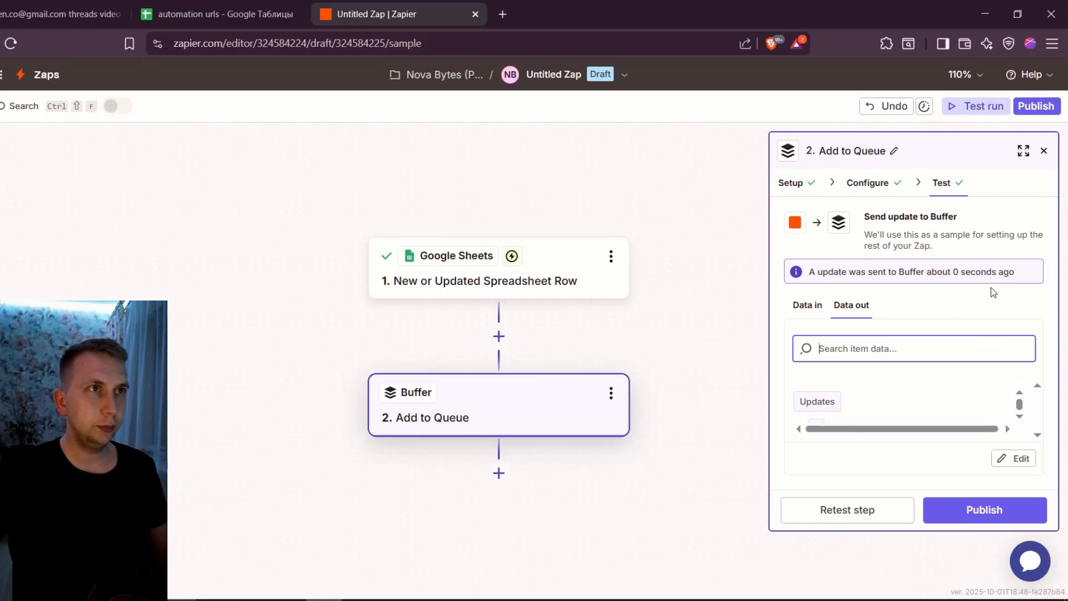
Return to the Zap, rename it Threads - novabytes7 and publish it
{"action": "left_click", "coordinate": [520, 75]}
{"action": "left_click", "coordinate": [532, 116]}
{"action": "type", "text": "Threads - novabytes7"}
{"action": "left_click", "coordinate": [975, 513]}
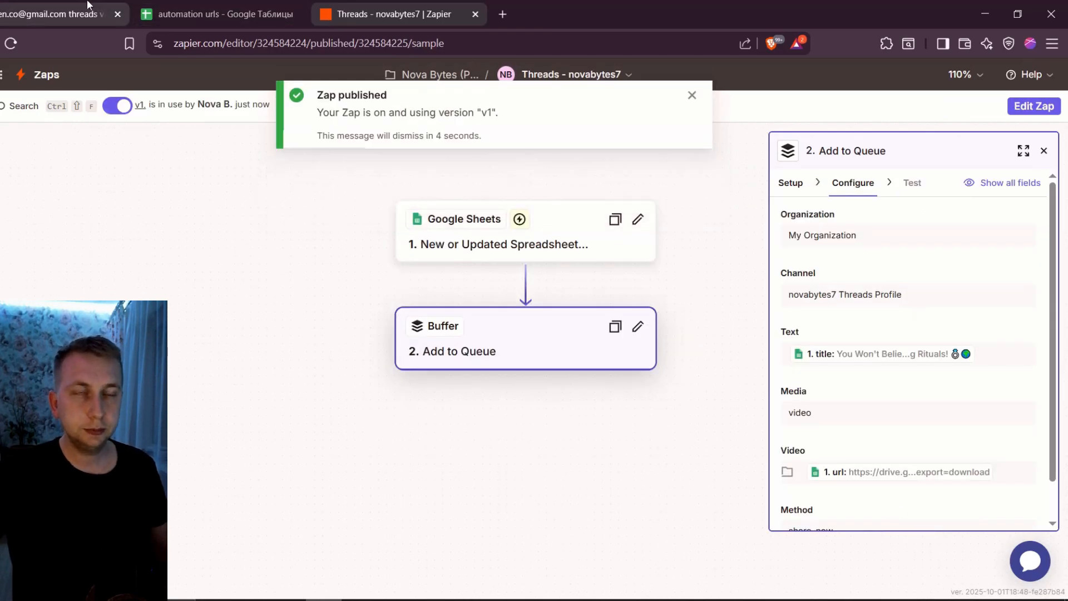
Switch to the Make scenario and add a Google Drive Delete a File/Folder module at the end of the flow
{"action": "left_click", "coordinate": [61, 14]}
{"action": "scroll", "coordinate": [813, 142], "scroll_direction": "down", "scroll_amount": 2}
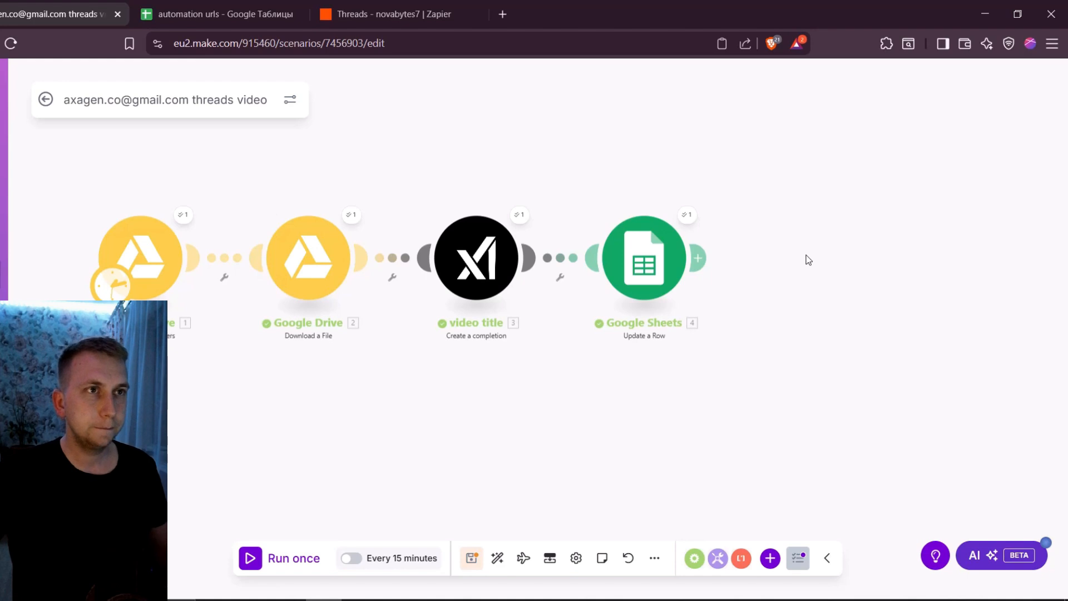
{"action": "right_click", "coordinate": [821, 288]}
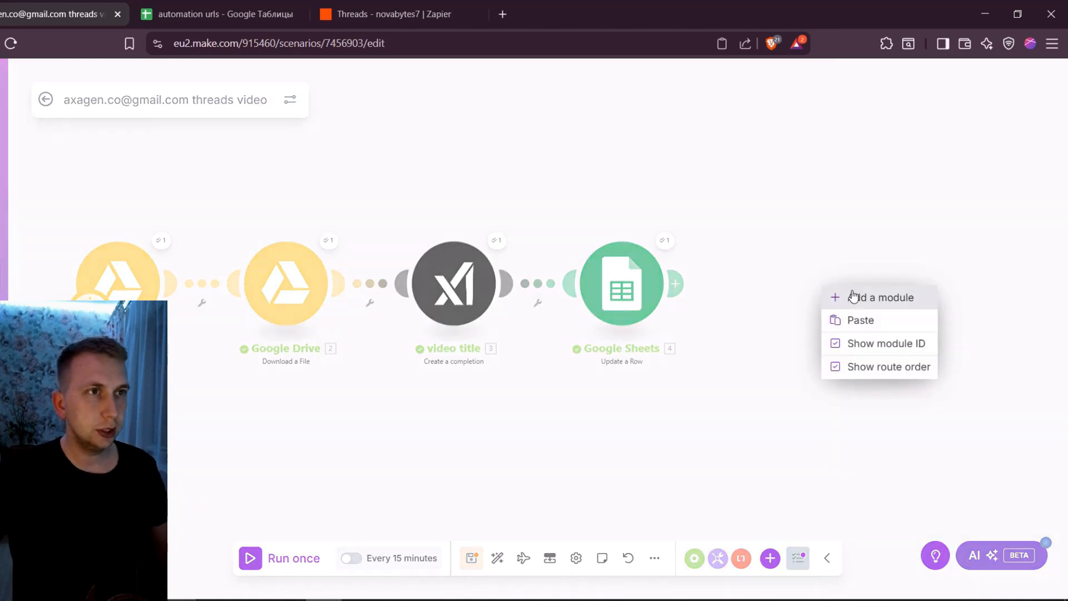
{"action": "left_click", "coordinate": [833, 296]}
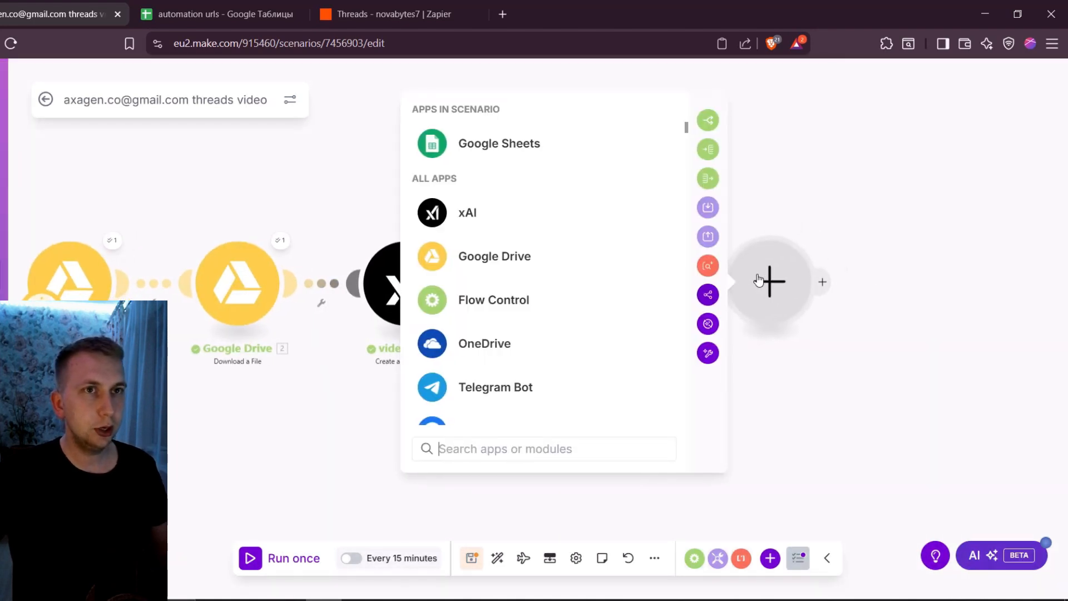
{"action": "left_click", "coordinate": [500, 257]}
{"action": "type", "text": "delete"}
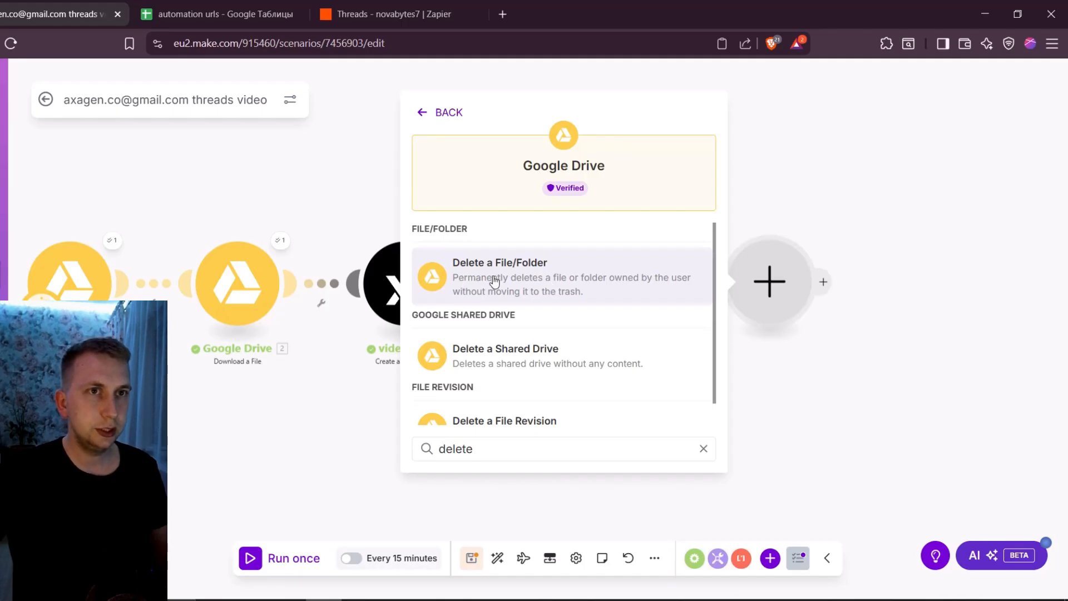
{"action": "left_click", "coordinate": [536, 276]}
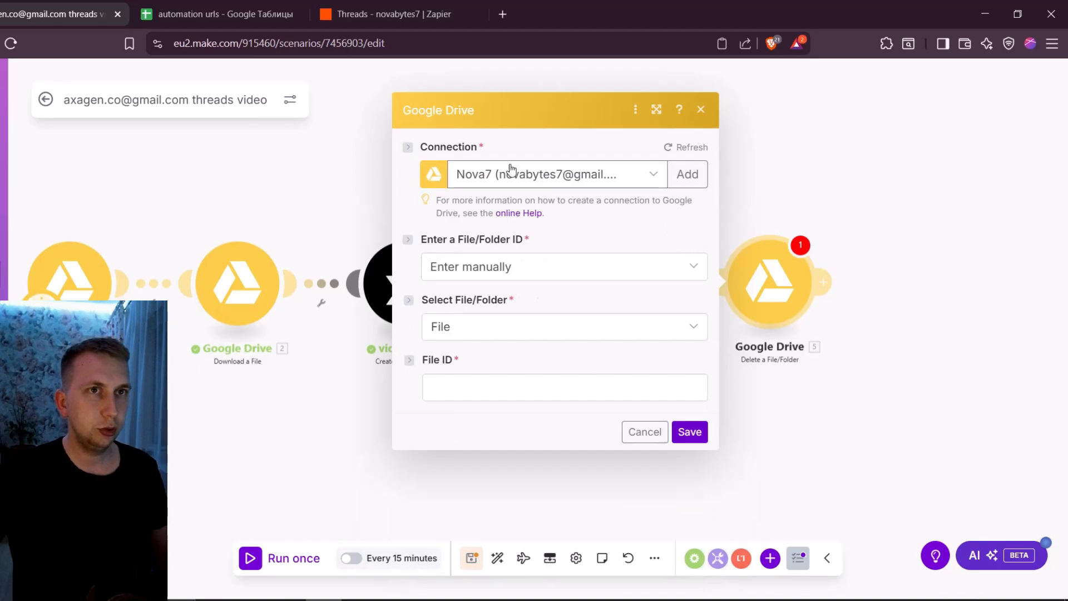
Map the delete module's File ID to the File ID from Download a File and save the module
{"action": "left_click", "coordinate": [477, 380]}
{"action": "left_click", "coordinate": [746, 127]}
{"action": "type", "text": "f"}
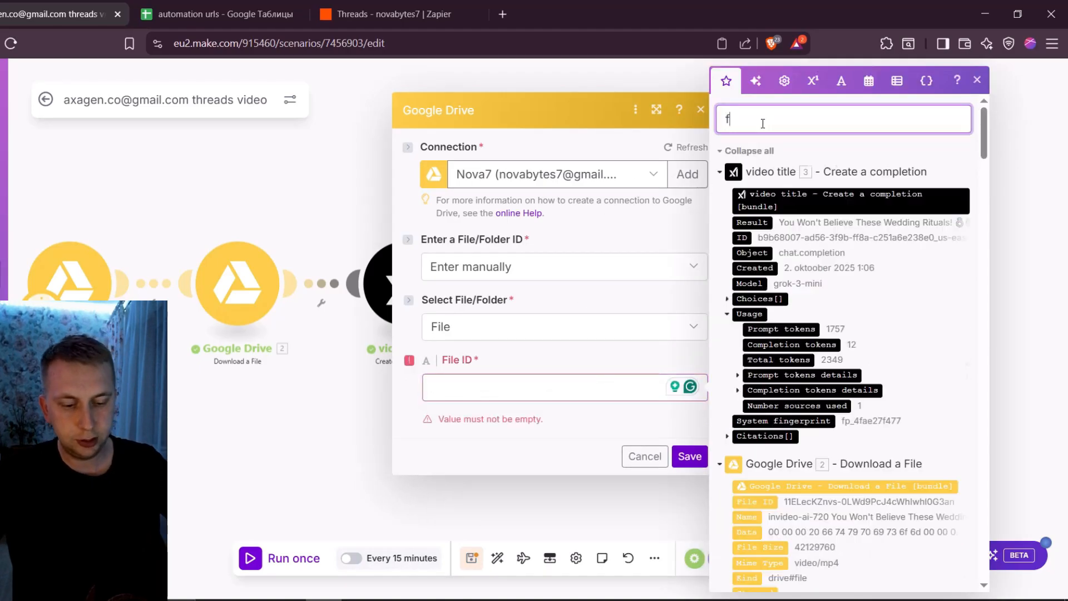
{"action": "type", "text": "ile id"}
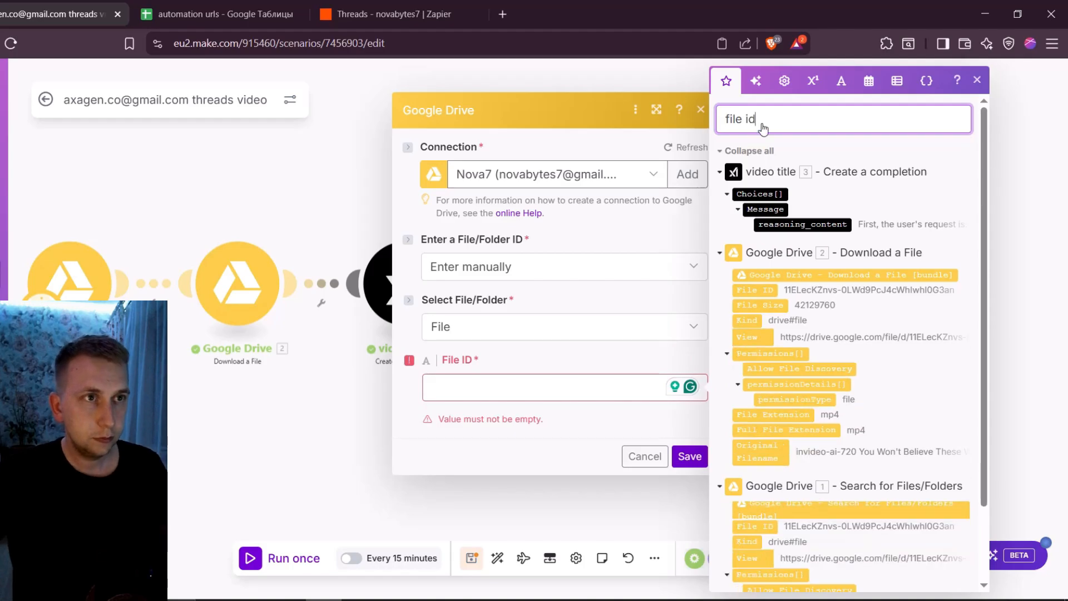
{"action": "left_click", "coordinate": [765, 422]}
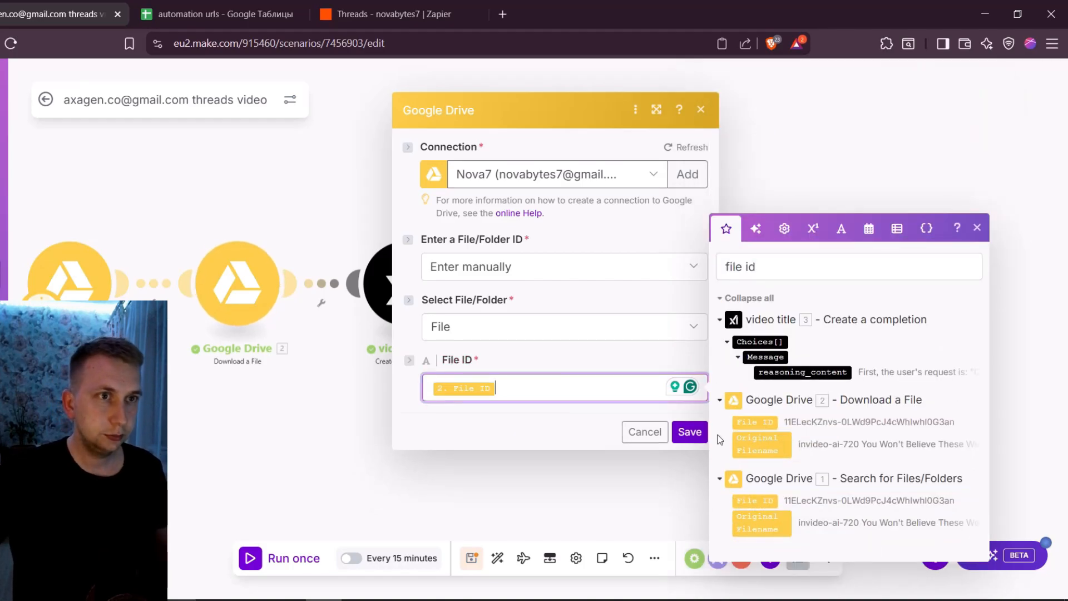
{"action": "left_click", "coordinate": [690, 432]}
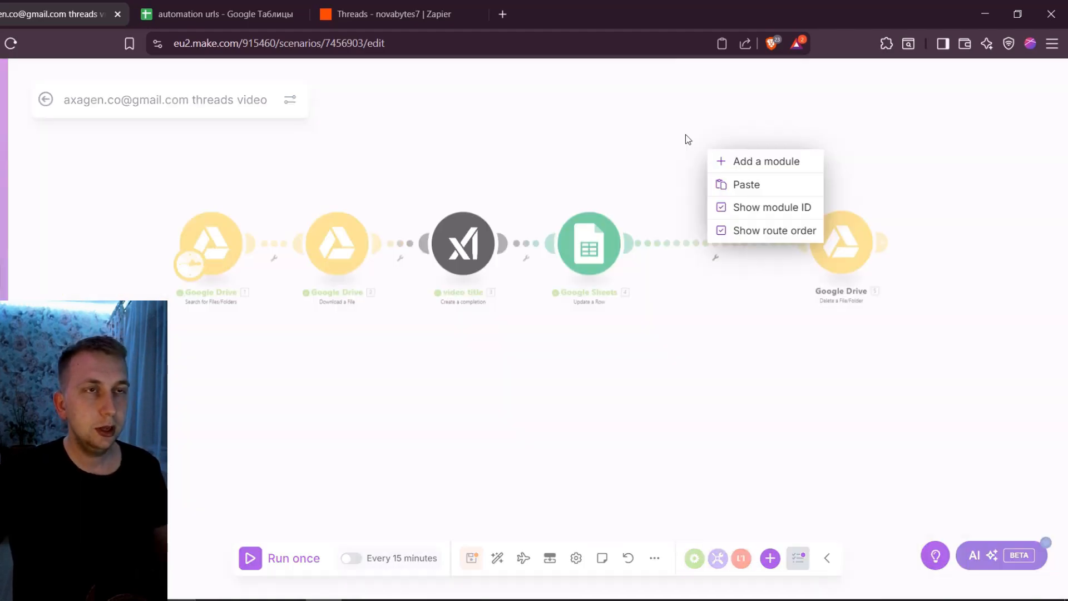
Insert a Sleep module between Update a Row and Delete a File/Folder, with its delay set to 300 seconds
{"action": "left_click", "coordinate": [686, 134]}
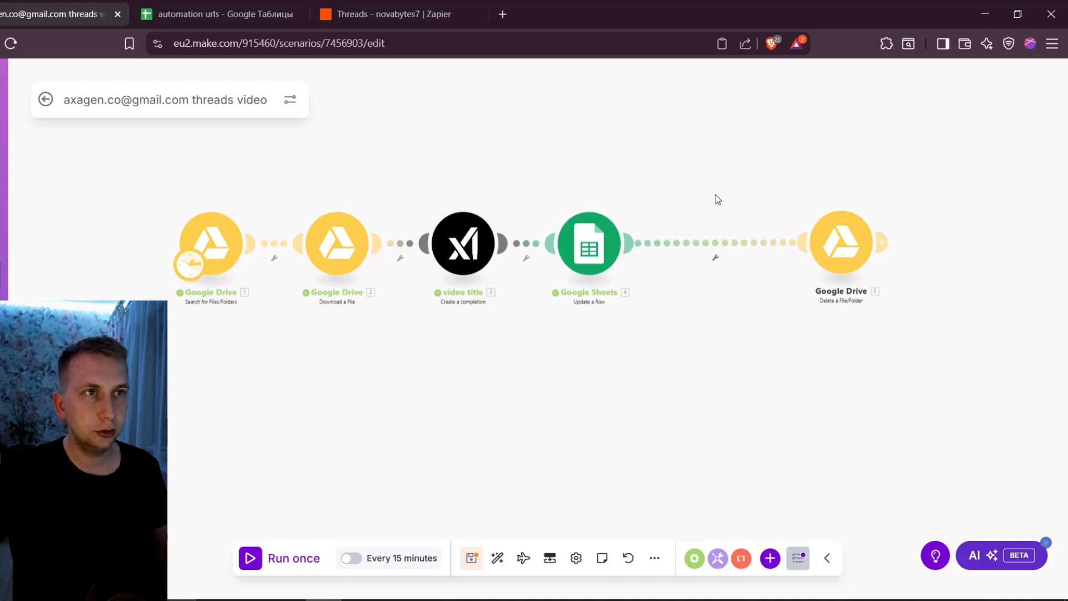
{"action": "right_click", "coordinate": [719, 156]}
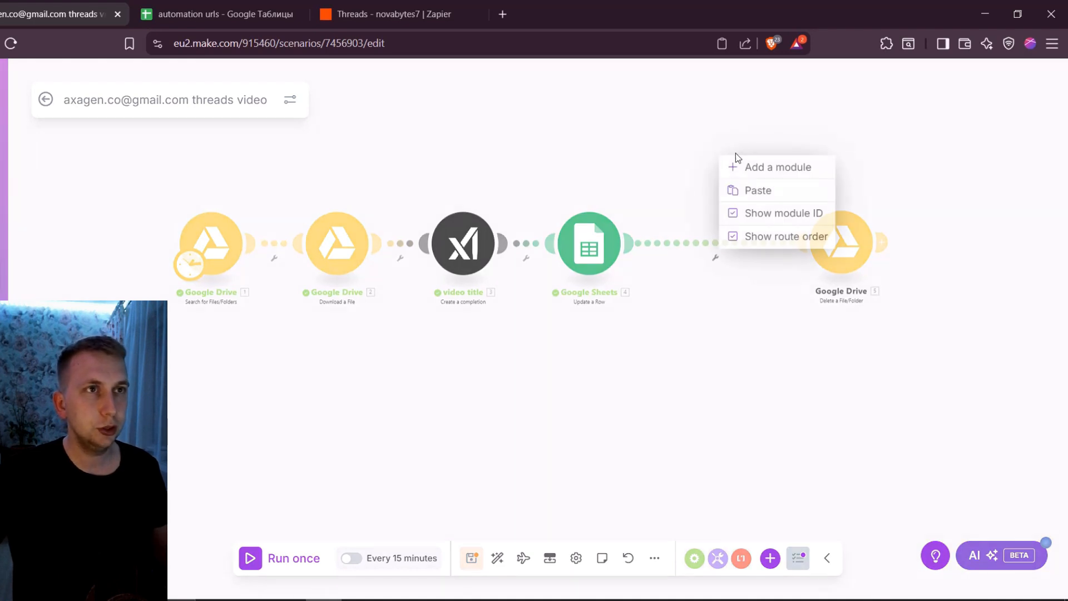
{"action": "left_click", "coordinate": [749, 166]}
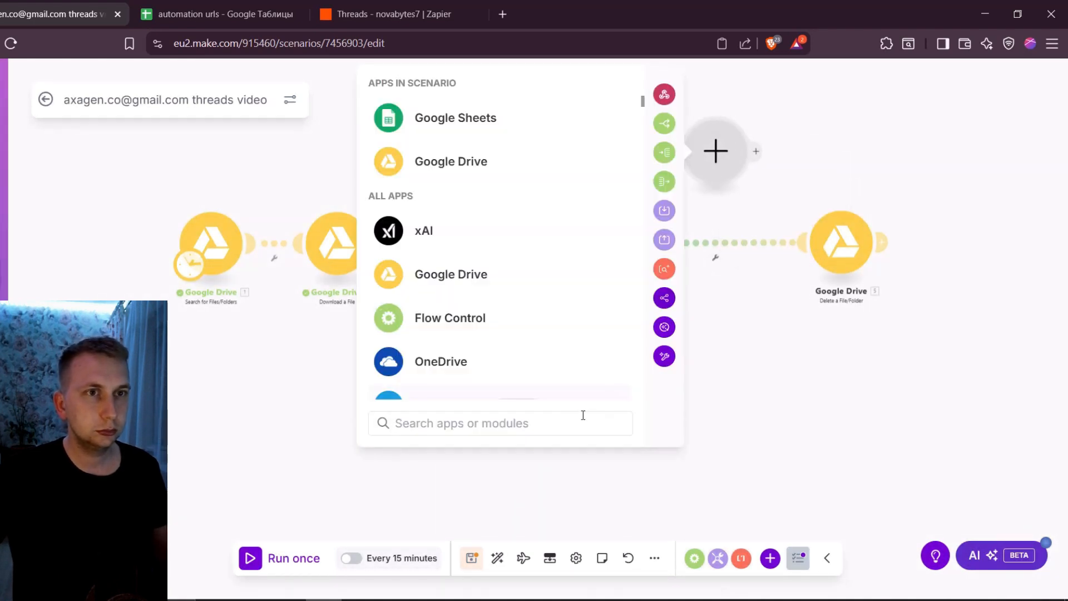
{"action": "type", "text": "sleep"}
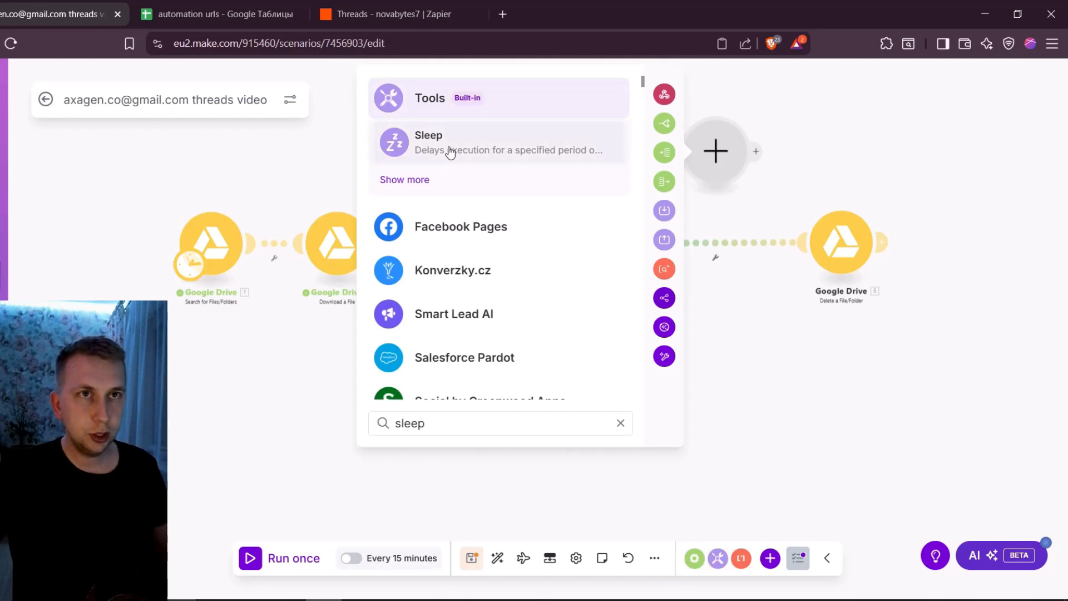
{"action": "left_click", "coordinate": [501, 144]}
{"action": "left_click_drag", "start_coordinate": [729, 161], "coordinate": [729, 253]}
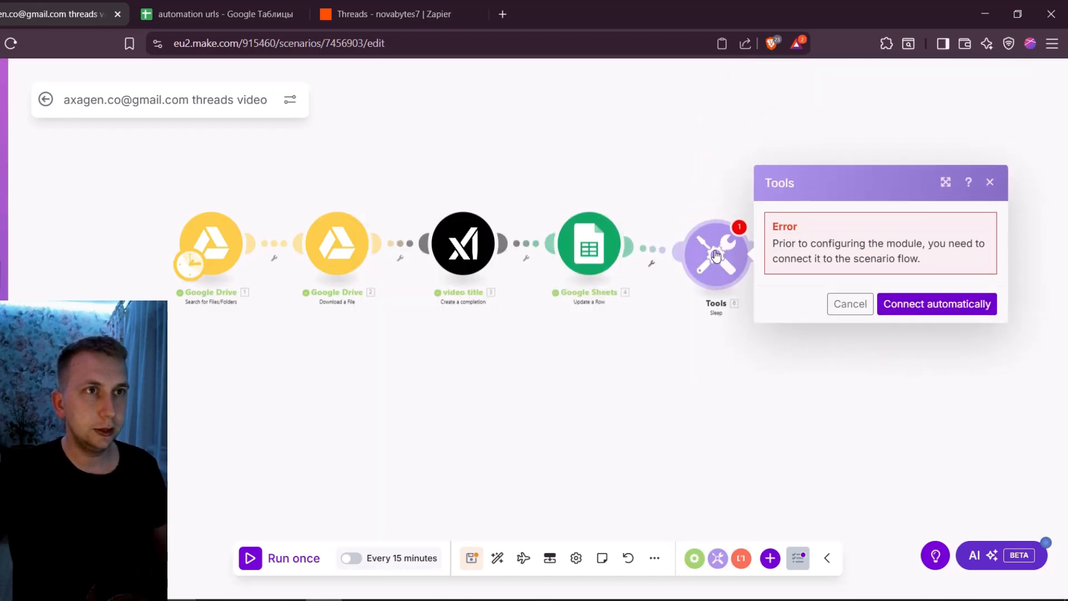
{"action": "left_click", "coordinate": [992, 172]}
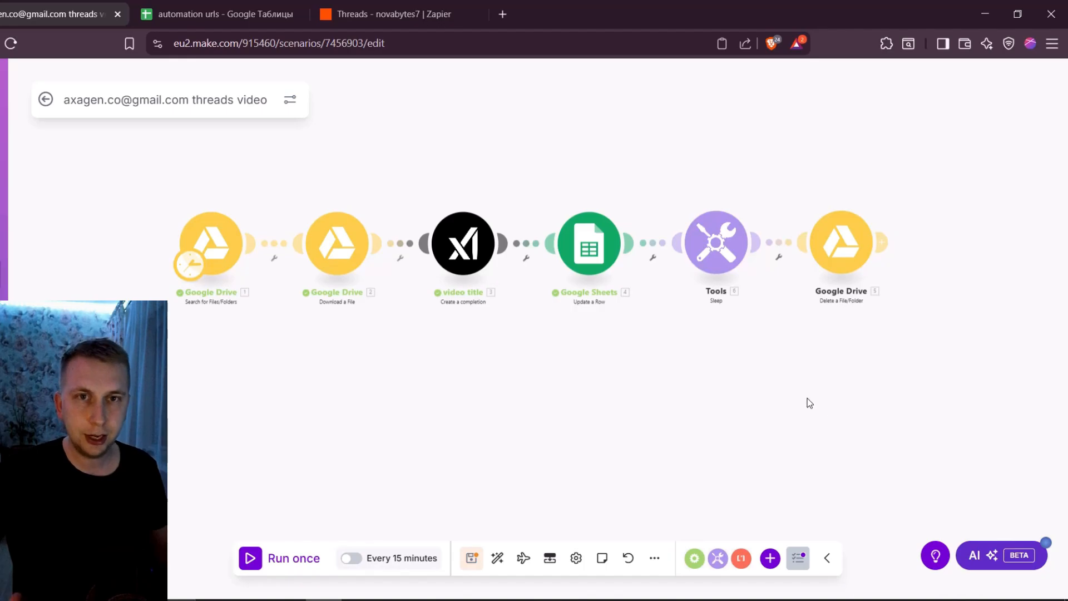
{"action": "left_click", "coordinate": [721, 255]}
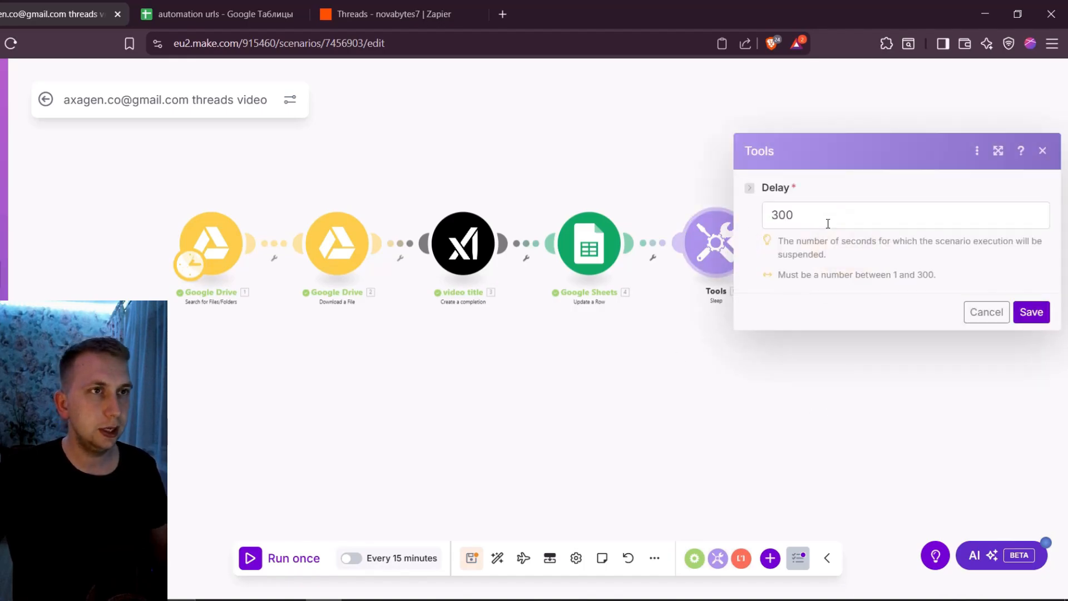
{"action": "left_click", "coordinate": [1032, 314]}
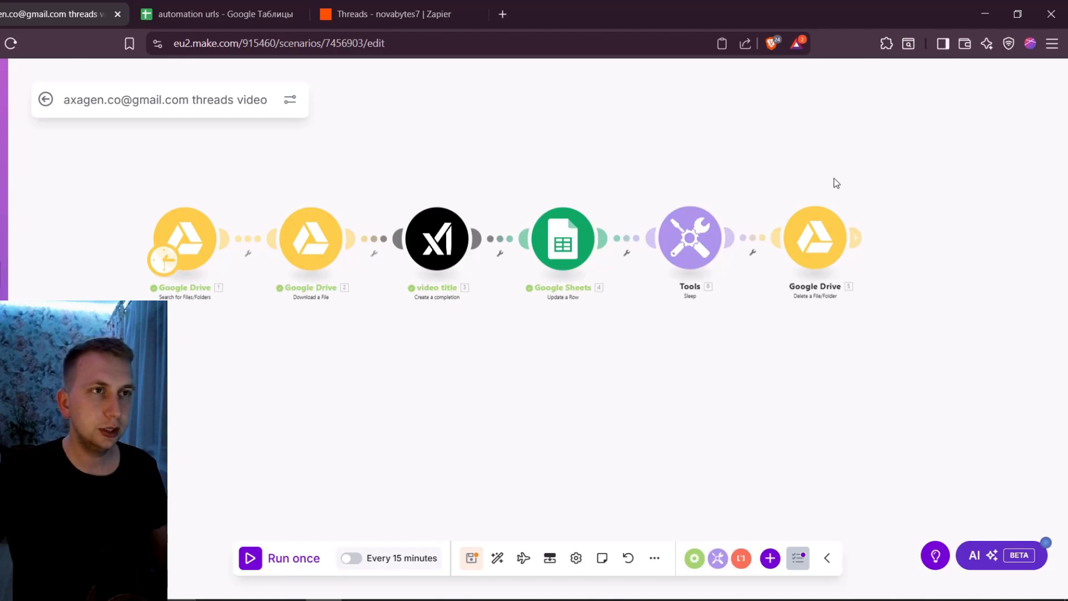
Schedule the scenario to run at regular intervals of 1440 minutes and save the schedule
{"action": "left_click_drag", "start_coordinate": [587, 151], "coordinate": [654, 161]}
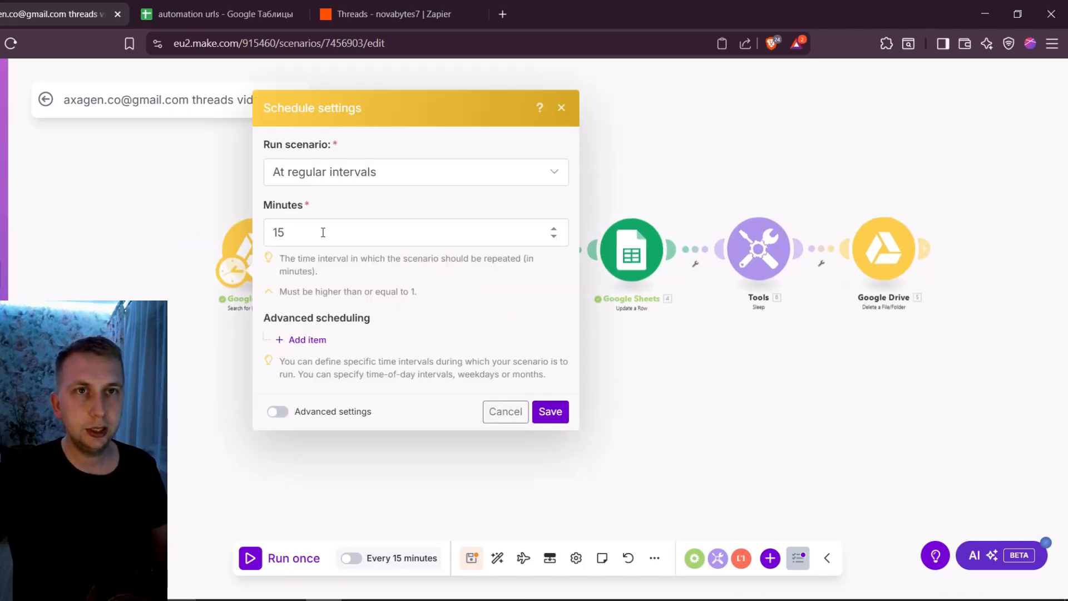
{"action": "left_click", "coordinate": [342, 229]}
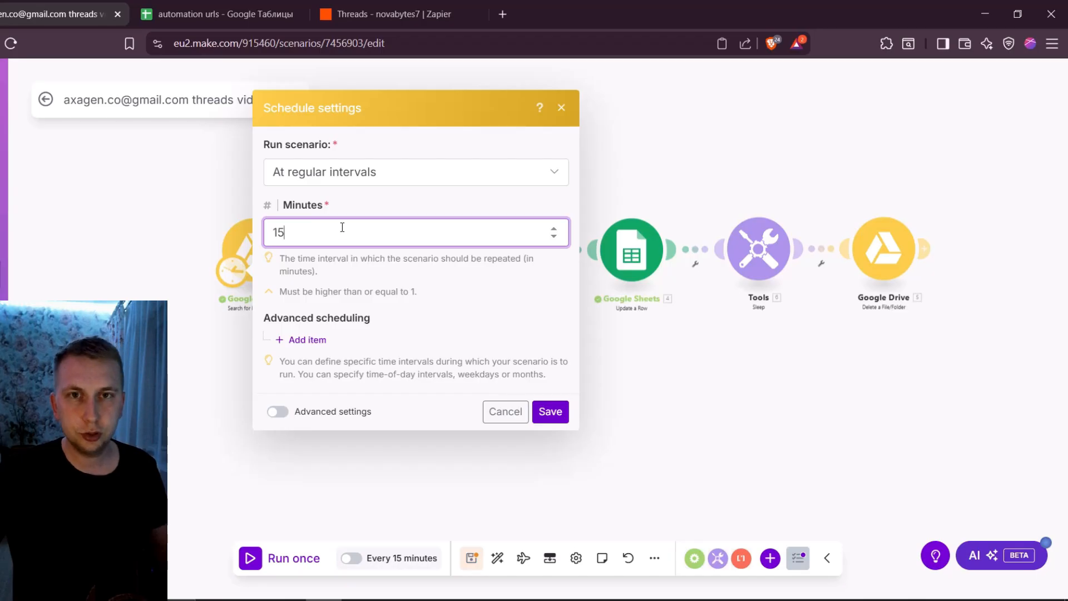
{"action": "double_click", "coordinate": [296, 233]}
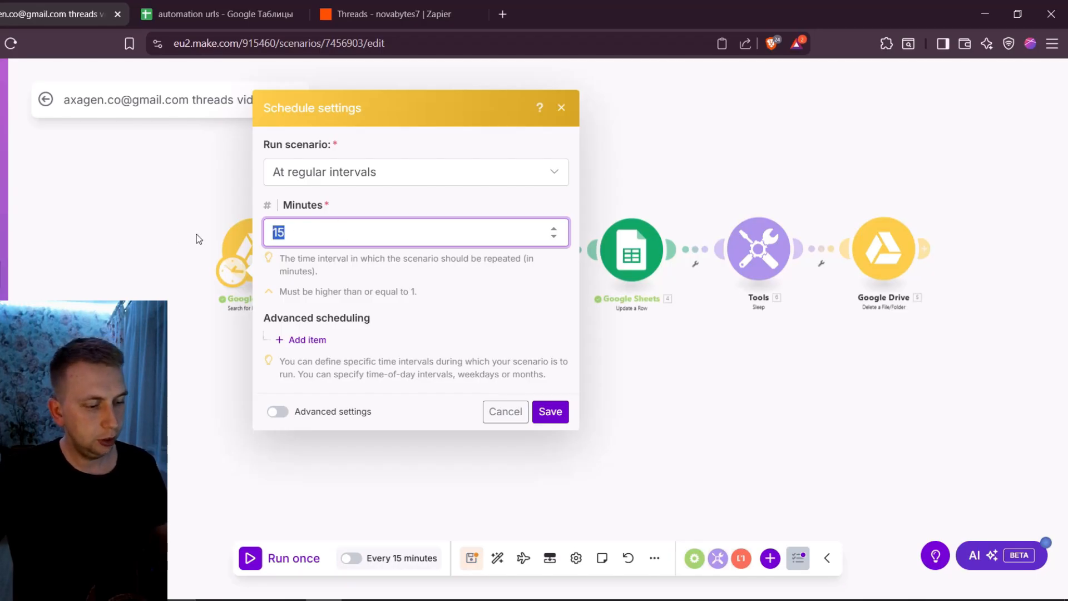
{"action": "type", "text": "1440"}
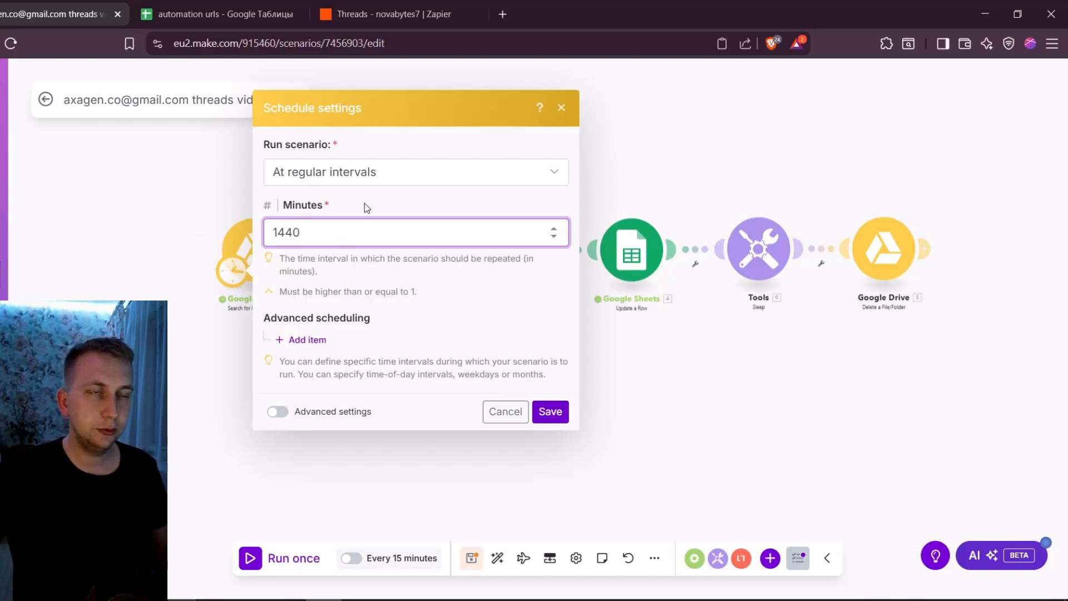
{"action": "left_click", "coordinate": [555, 414]}
{"action": "left_click_drag", "start_coordinate": [651, 181], "coordinate": [608, 201]}
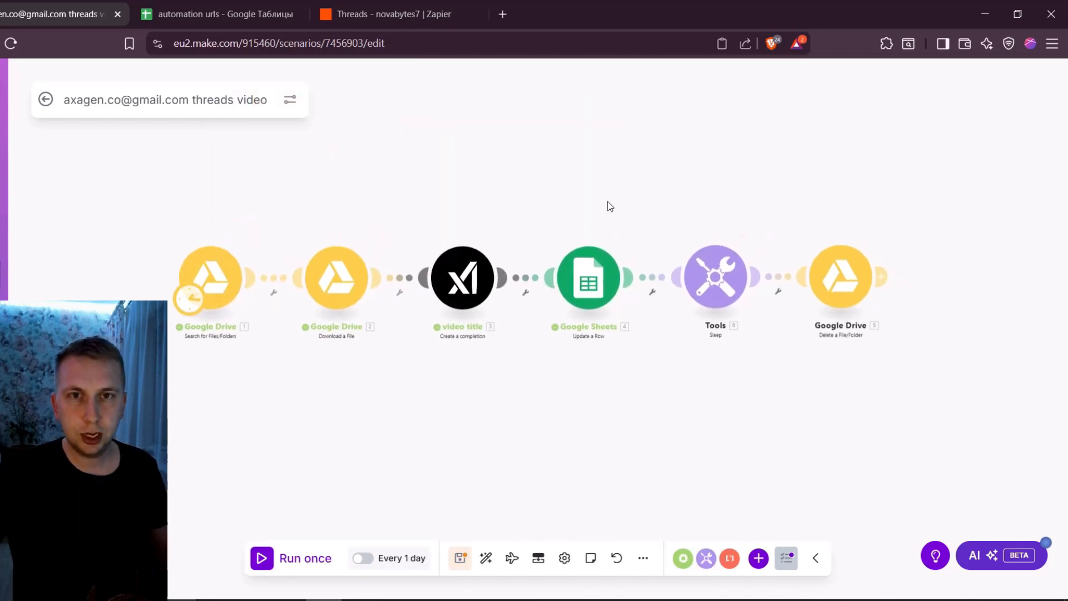